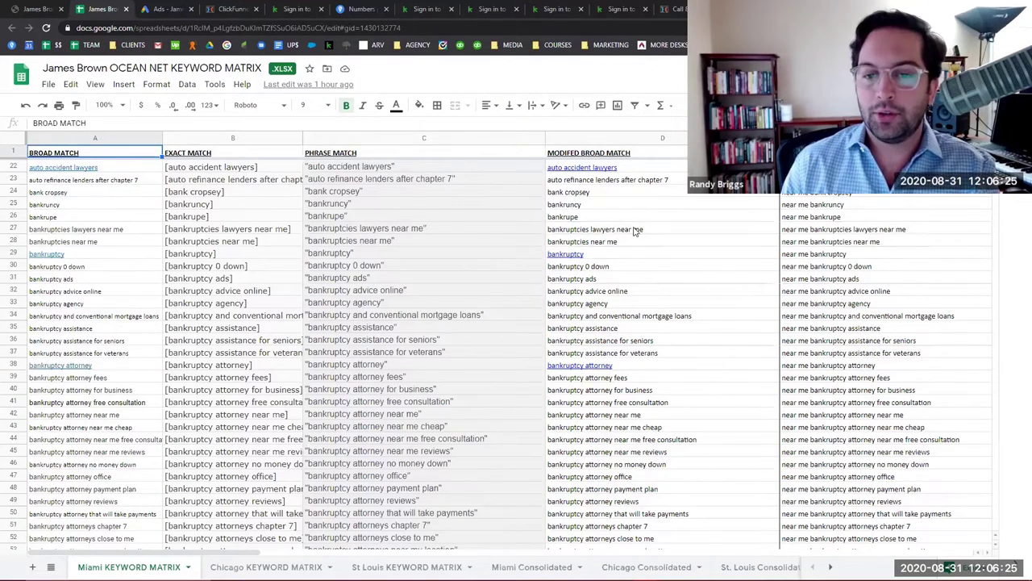
scroll(613, 238, up, 7)
scroll(601, 240, down, 8)
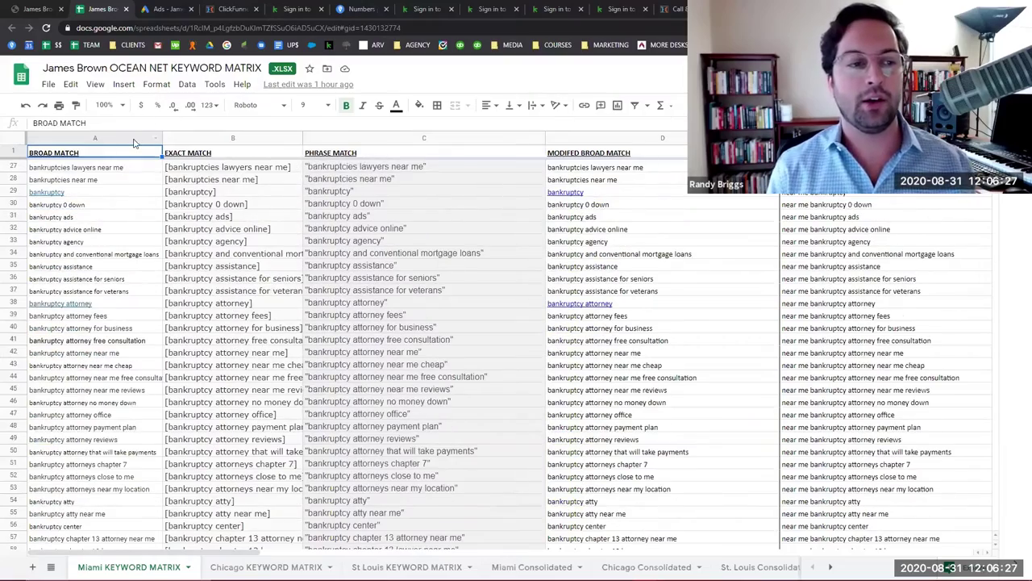
scroll(131, 211, down, 20)
scroll(887, 317, down, 20)
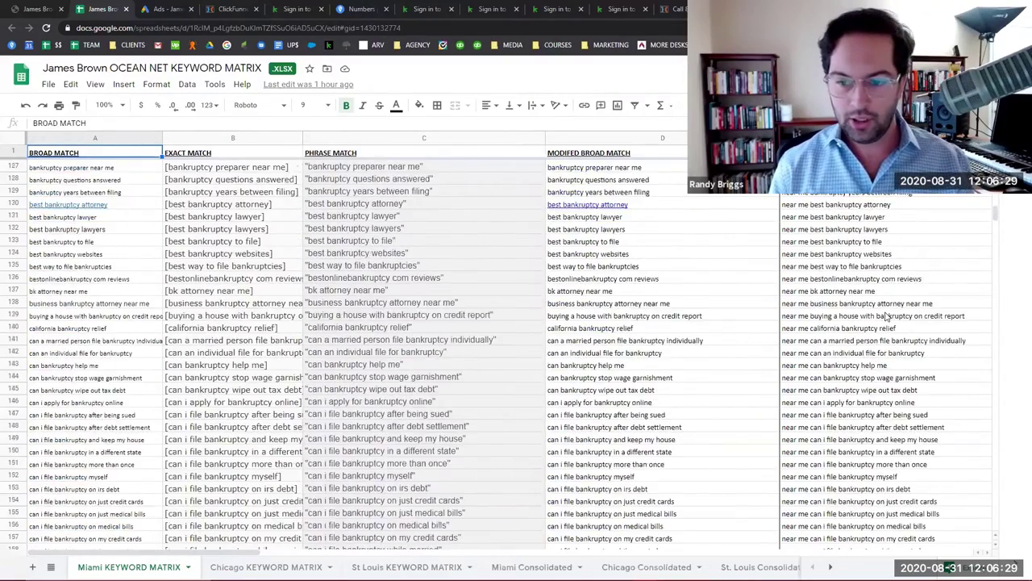
scroll(174, 342, down, 15)
scroll(174, 343, down, 20)
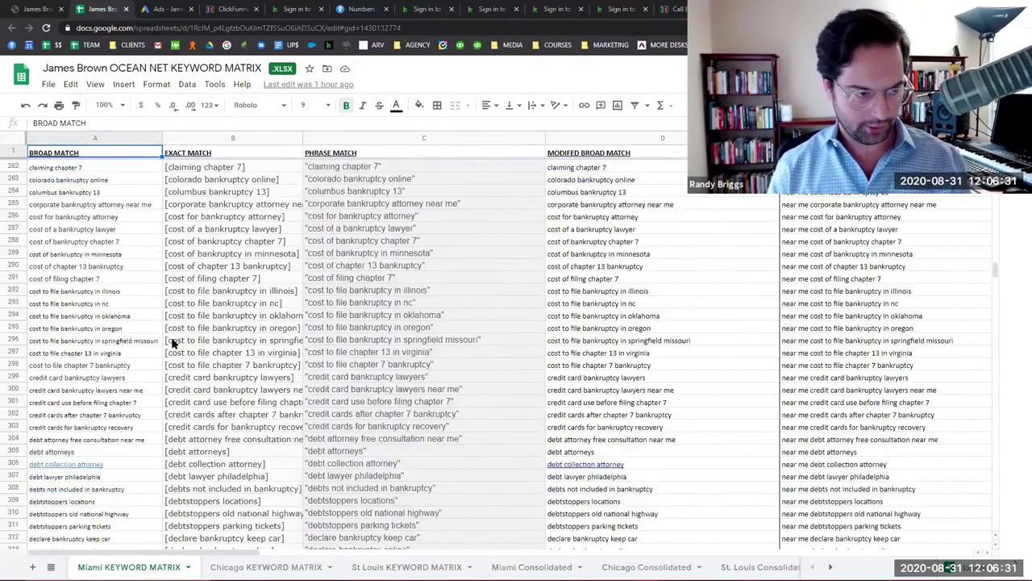
scroll(166, 343, down, 20)
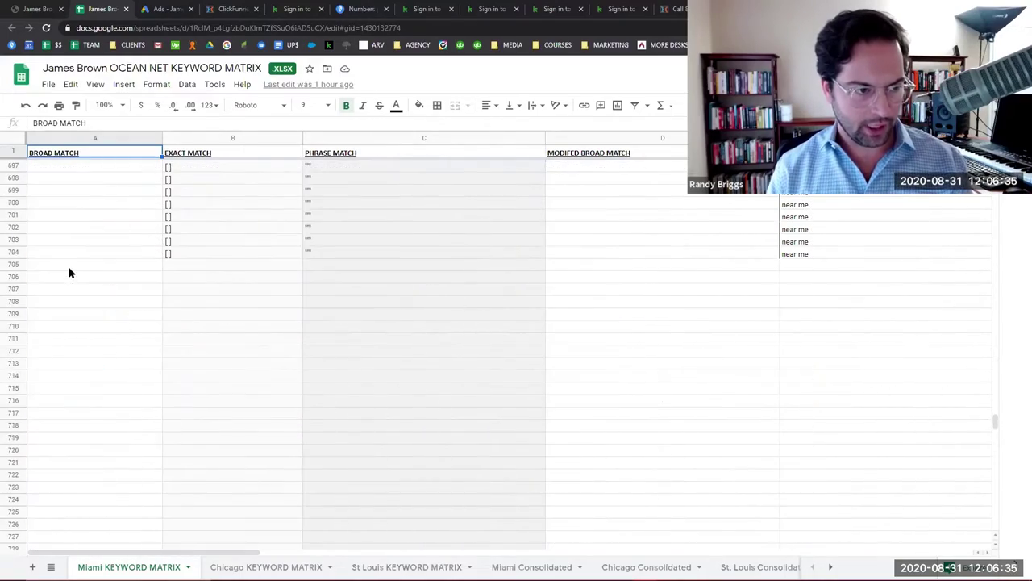
scroll(69, 272, up, 5)
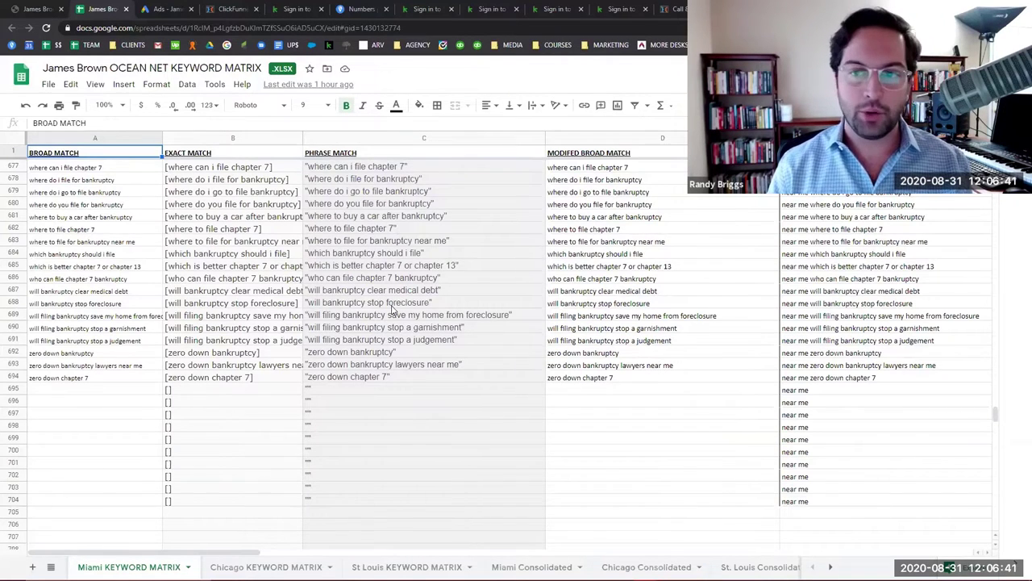
scroll(497, 169, up, 20)
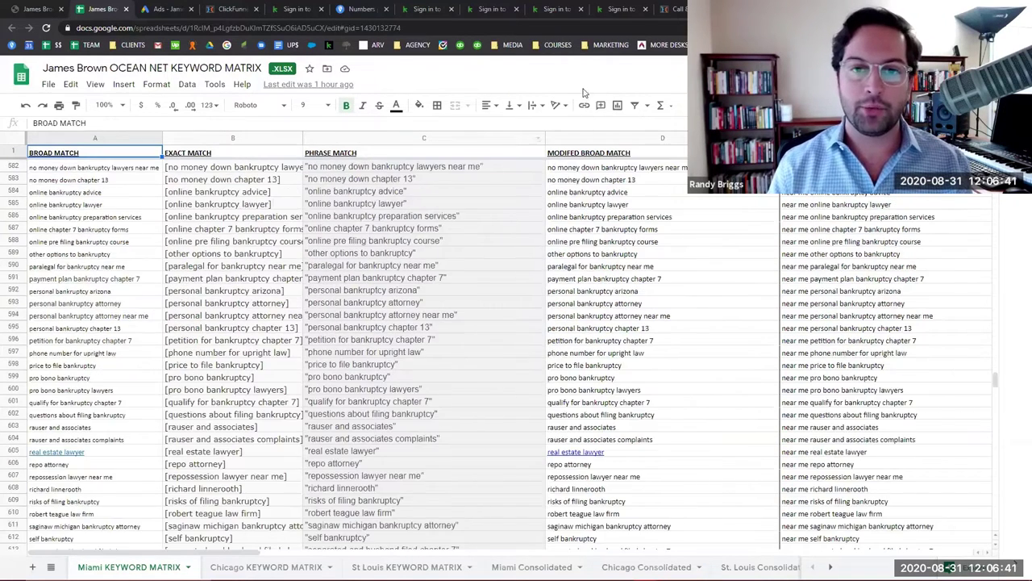
click(117, 139)
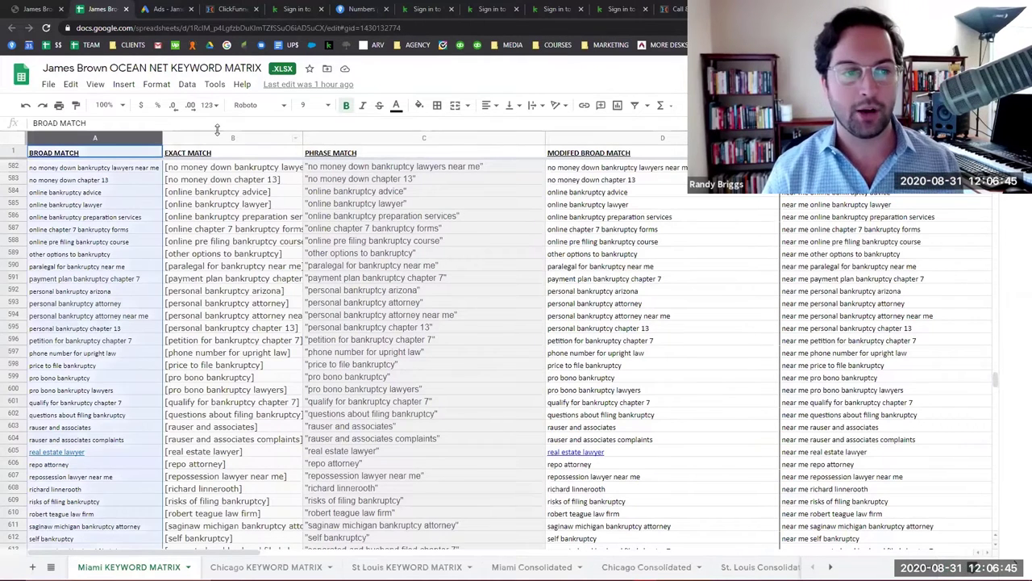
click(215, 135)
click(337, 142)
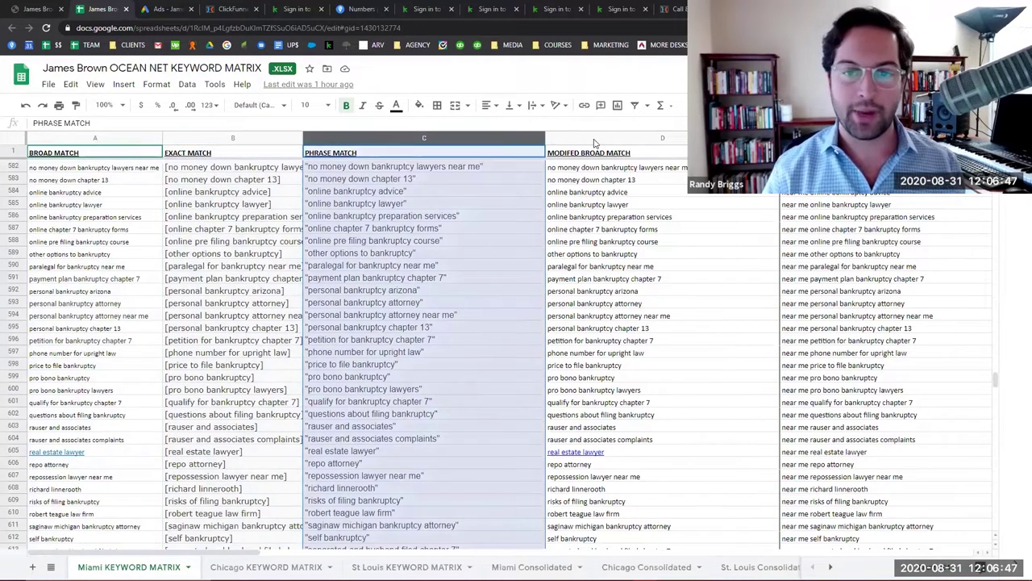
click(592, 142)
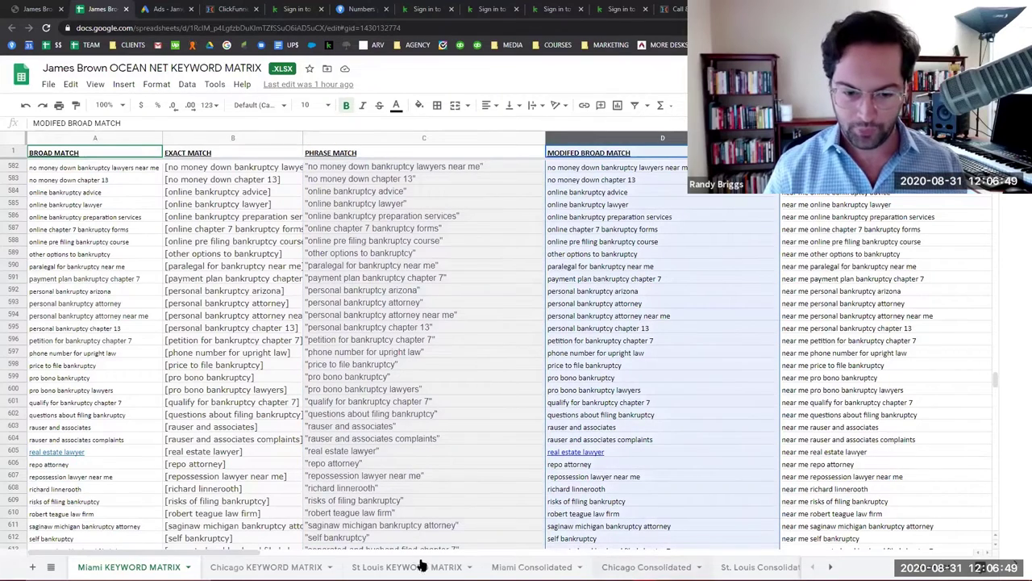
drag(212, 552, 408, 555)
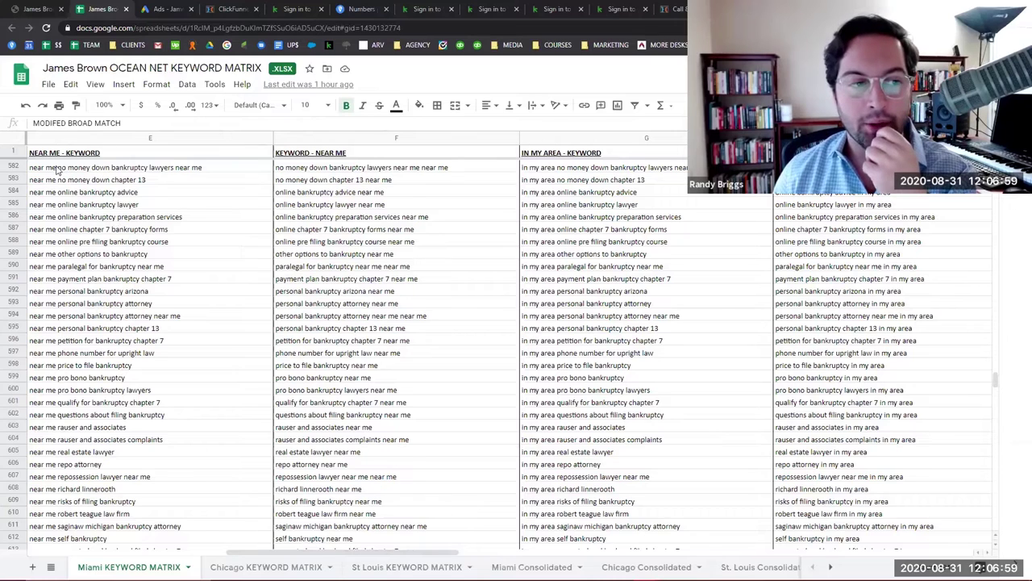
click(575, 144)
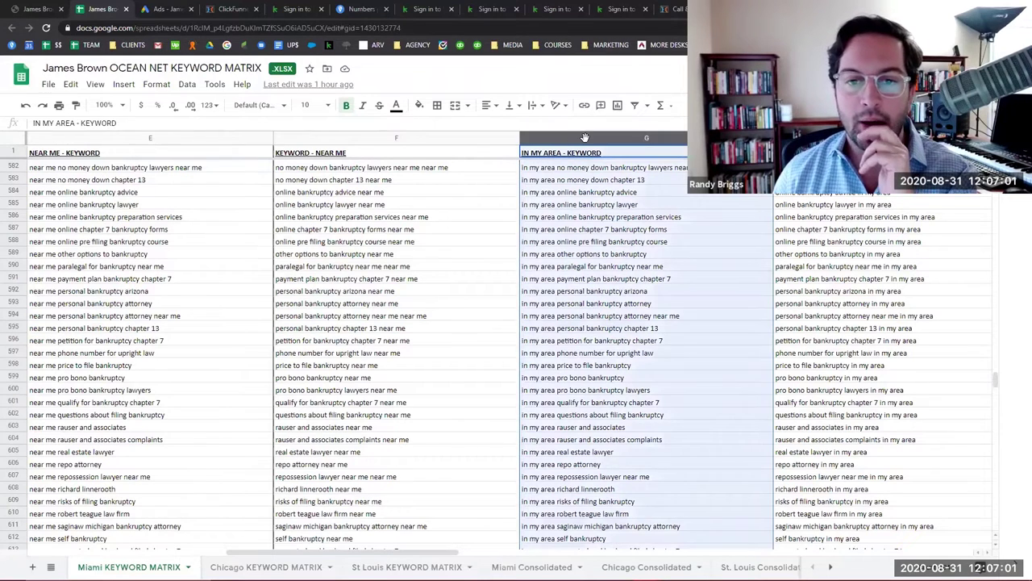
drag(292, 556, 637, 526)
drag(388, 526, 50, 504)
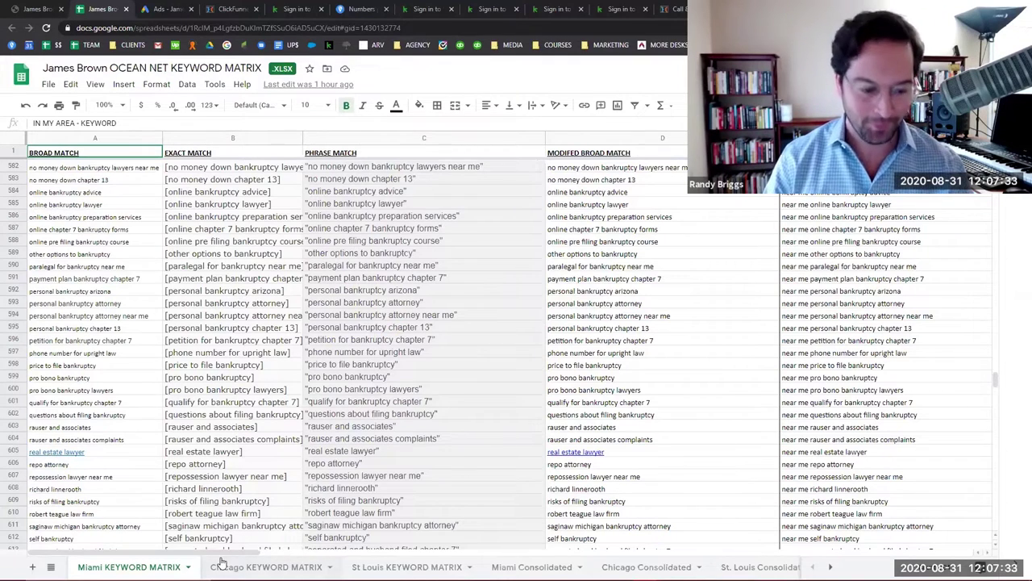
Scroll the Miami Consolidated keyword sheet down to its last rows (about 9,700), then return to Google Ads.
click(378, 555)
click(574, 568)
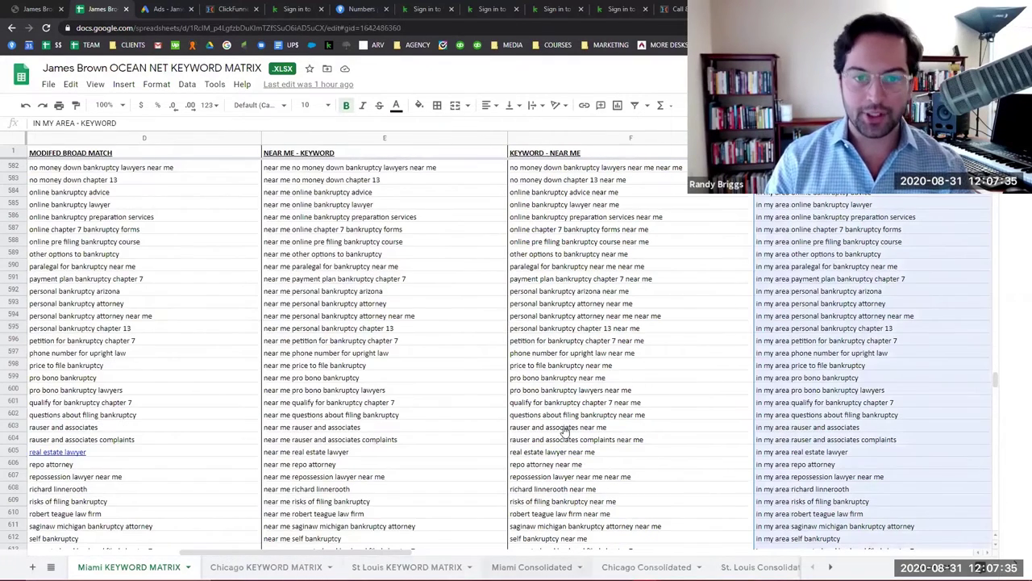
scroll(380, 277, down, 6)
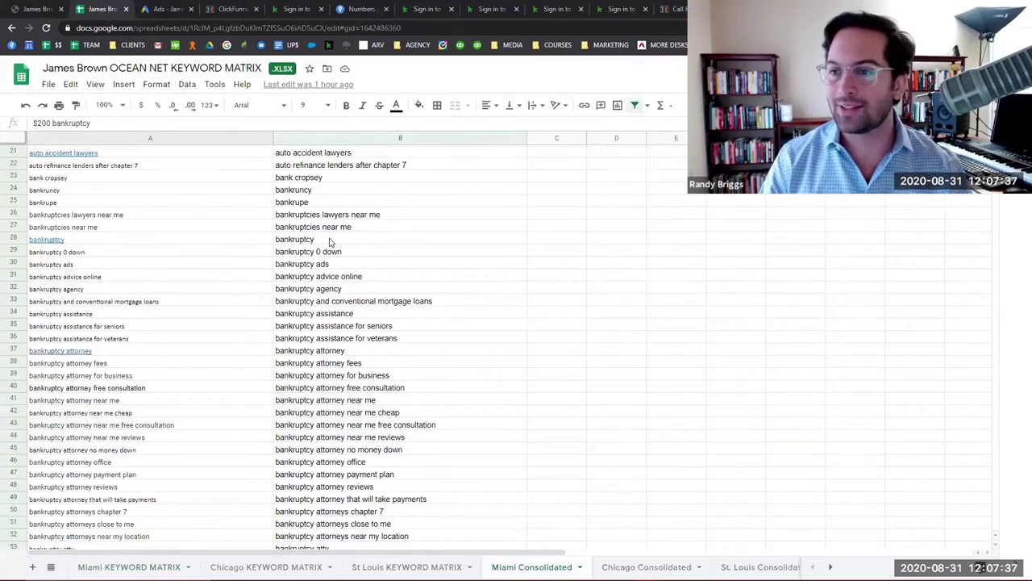
scroll(329, 238, up, 7)
scroll(330, 240, down, 20)
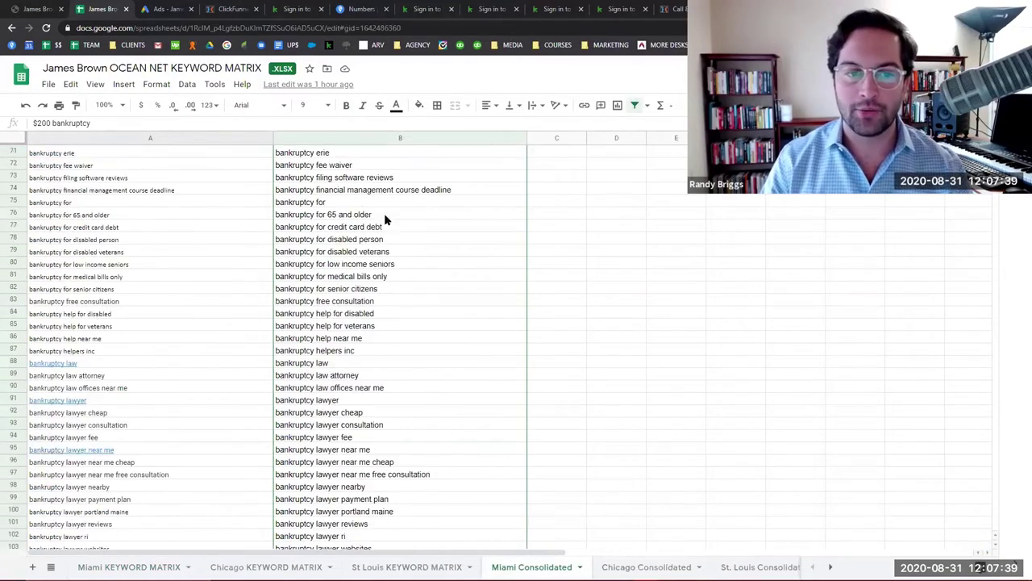
scroll(423, 244, down, 10)
drag(995, 151, 1003, 355)
scroll(1002, 355, down, 20)
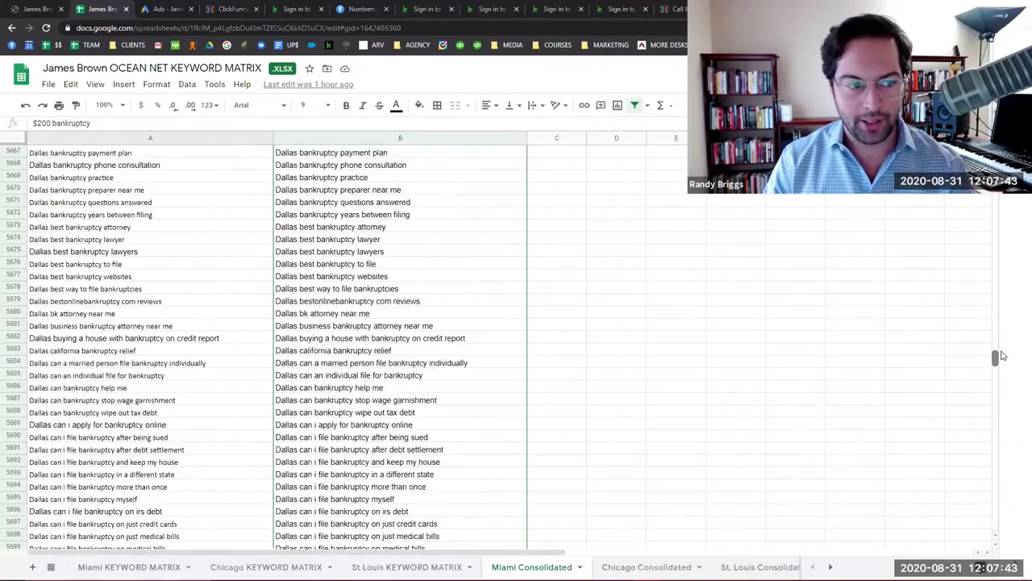
scroll(1002, 355, down, 20)
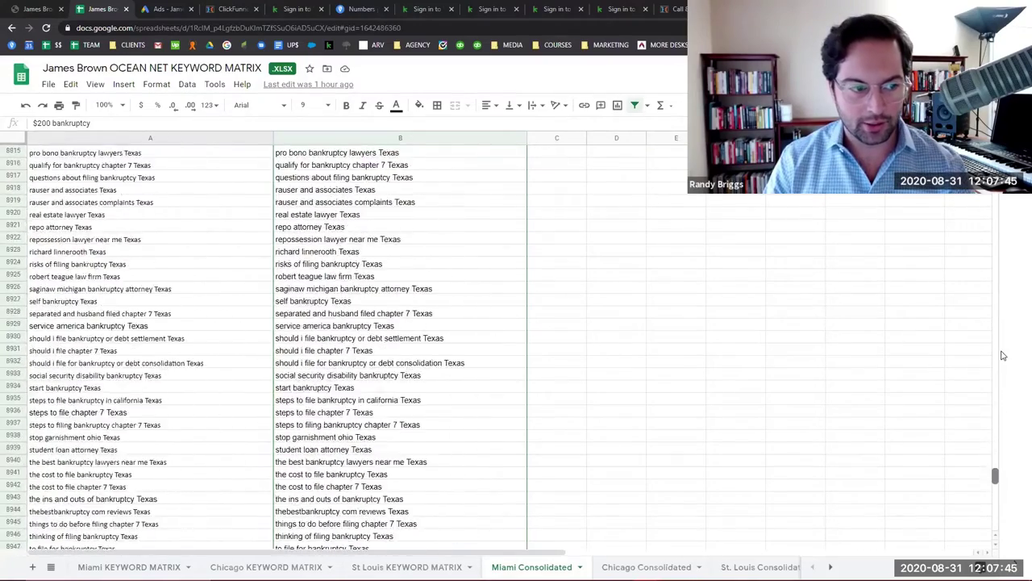
scroll(578, 355, down, 20)
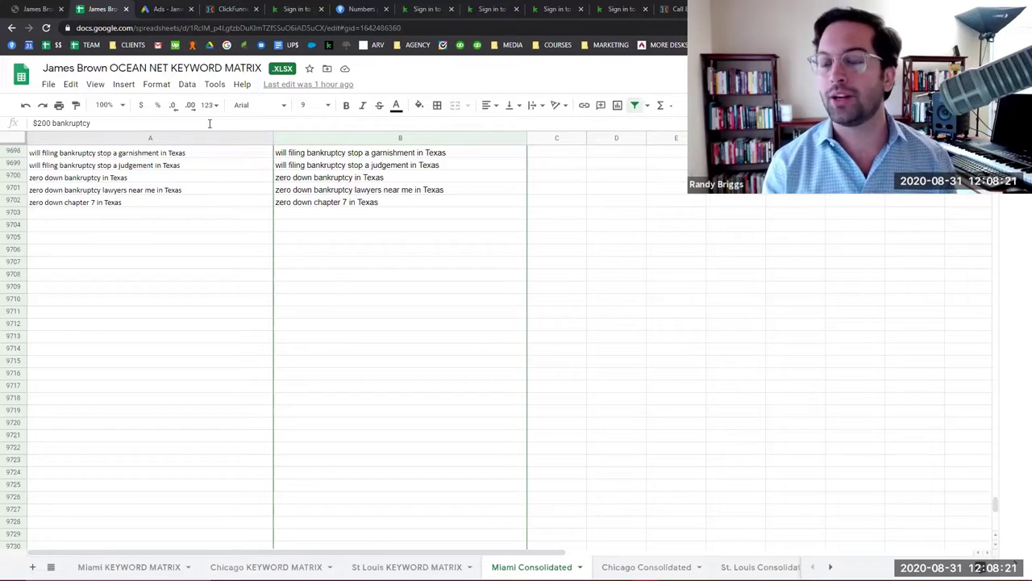
click(180, 7)
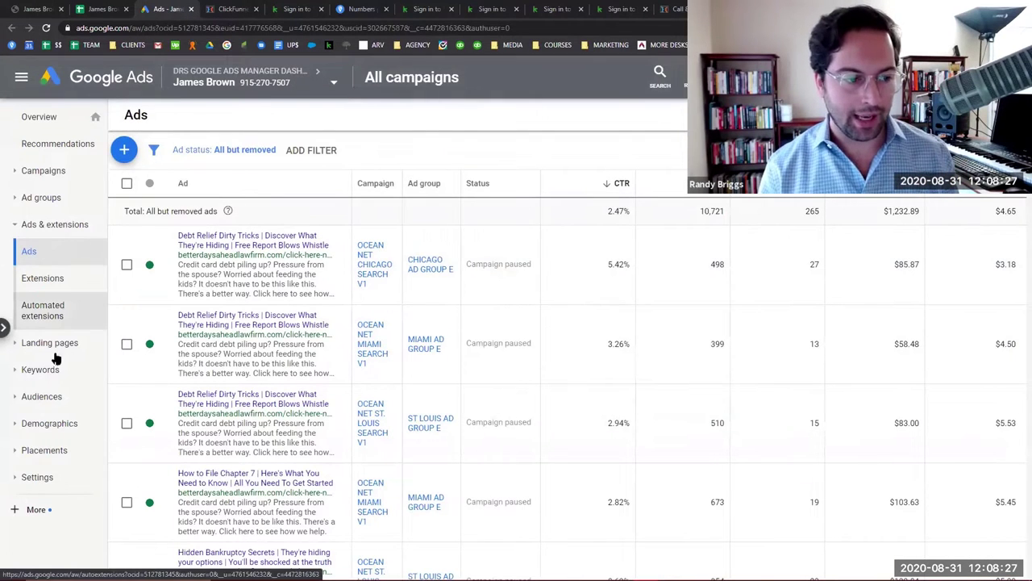
Show the Search Keywords report for all campaigns, ranked by cost ($1,232.89 total).
click(46, 368)
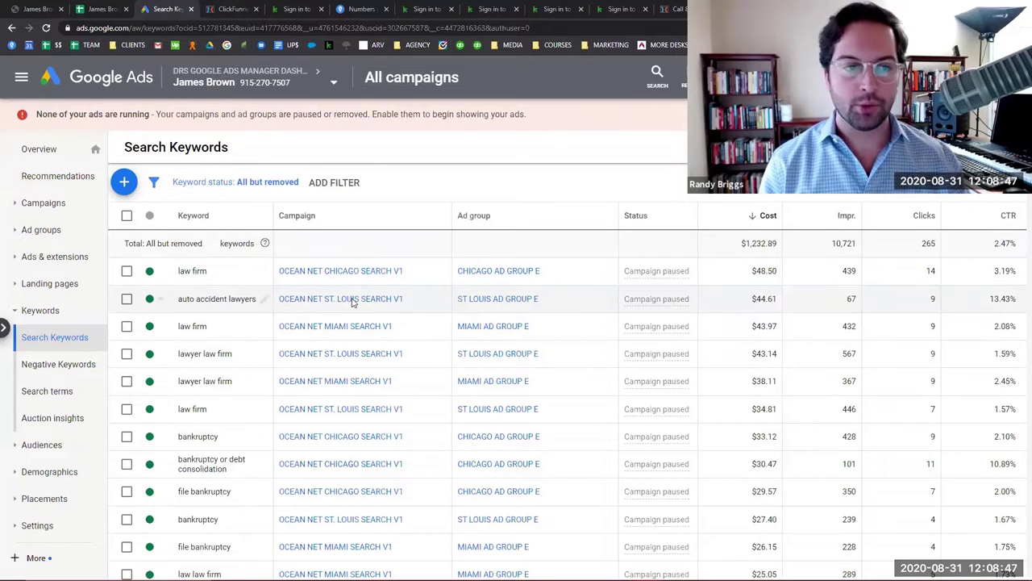
Re-rank the search keywords by impressions instead of cost.
scroll(338, 311, down, 10)
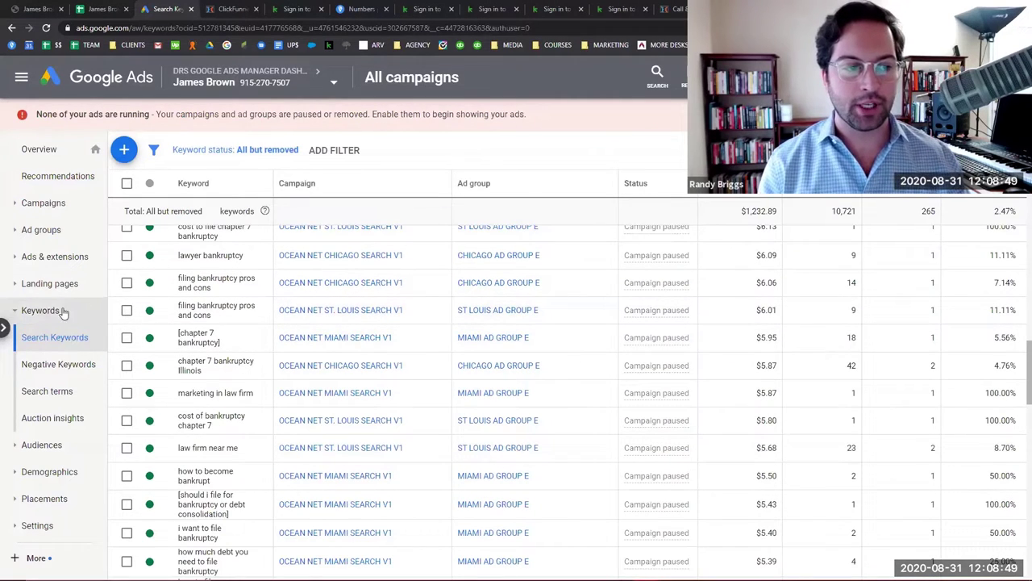
scroll(623, 397, up, 10)
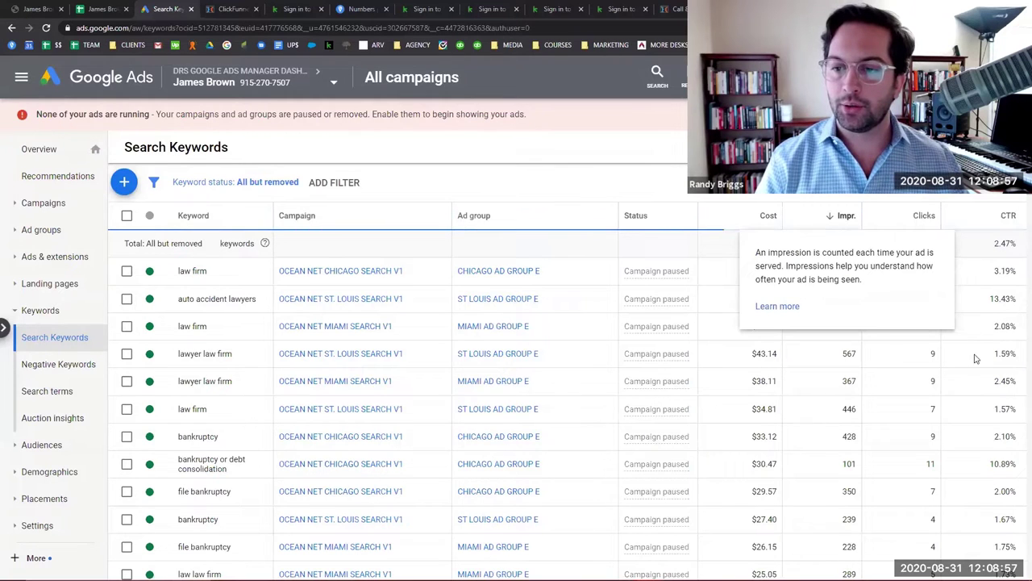
click(843, 218)
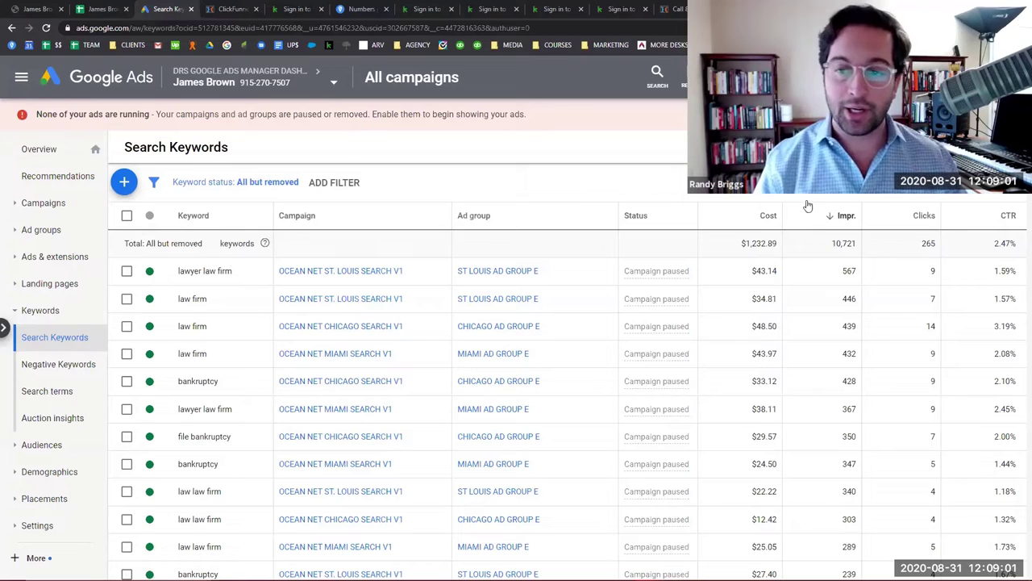
mouse_move(847, 215)
scroll(867, 307, down, 4)
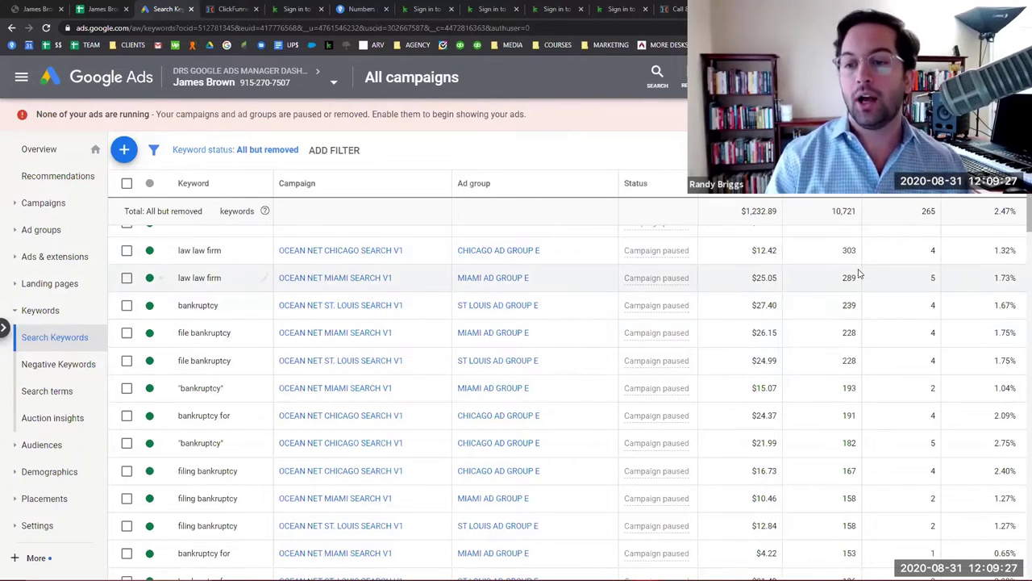
scroll(863, 278, up, 4)
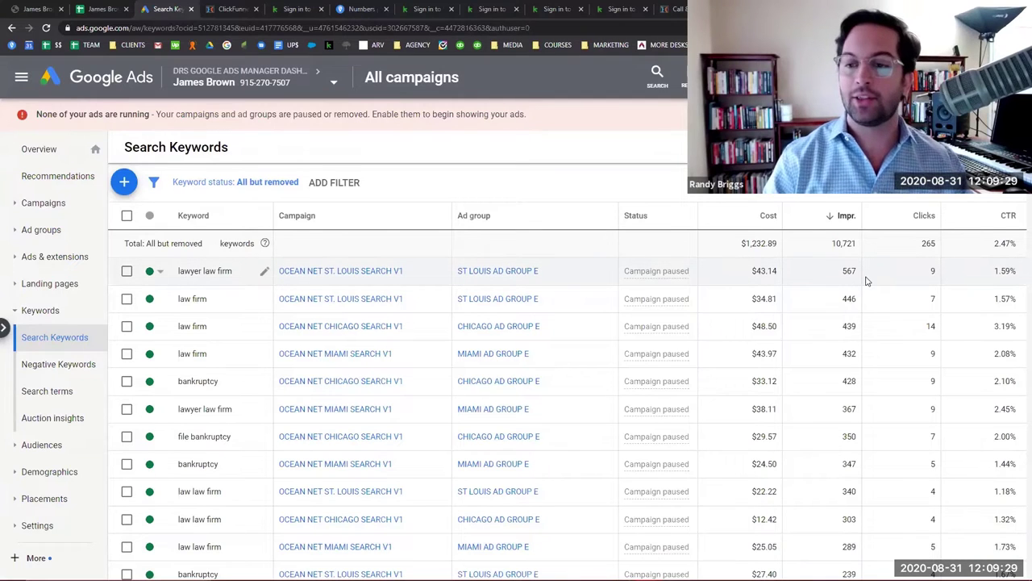
scroll(867, 280, down, 20)
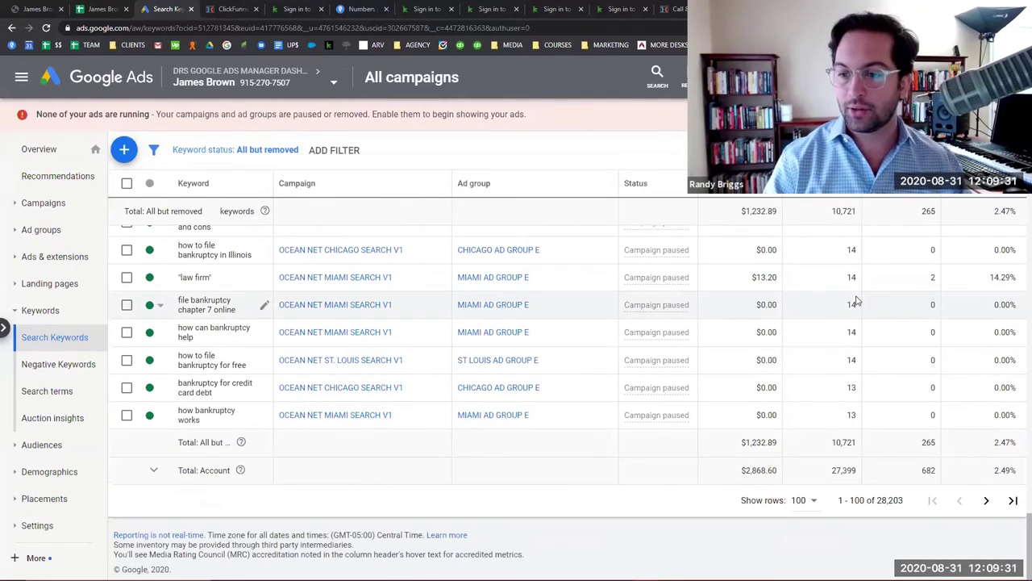
Show 500 keywords per page and scroll through the long tail of low-impression keywords.
click(809, 500)
click(811, 490)
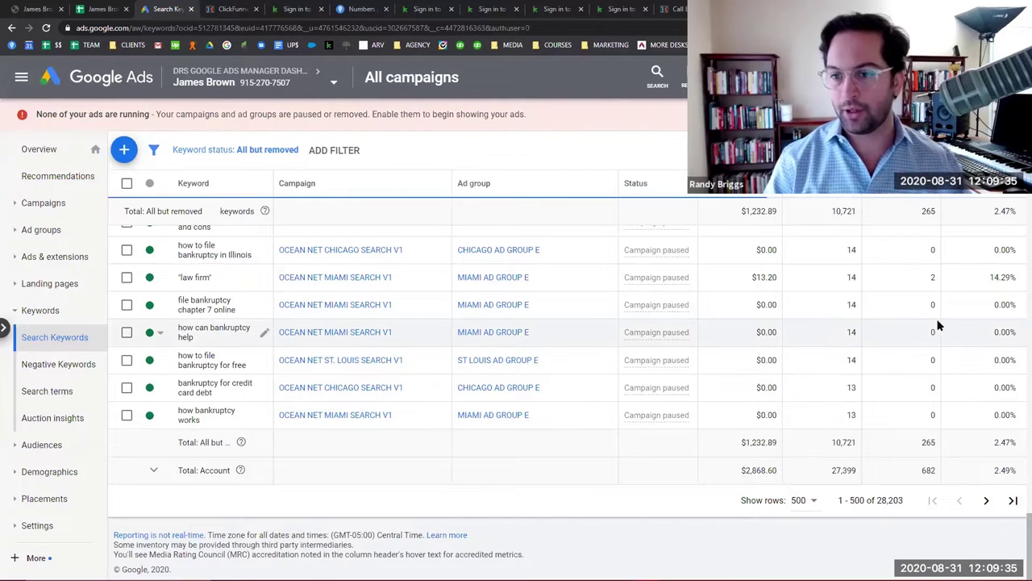
scroll(888, 305, down, 15)
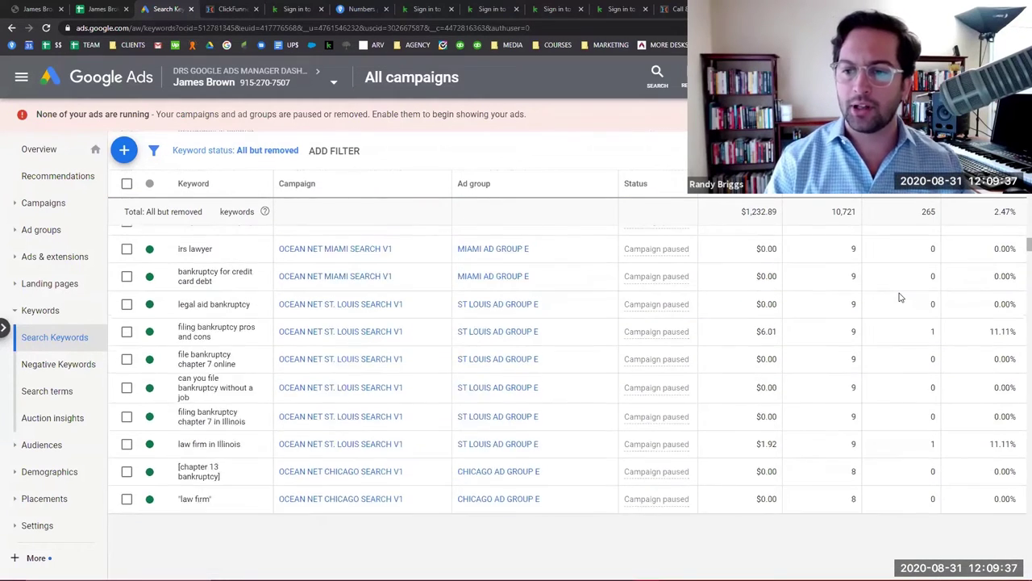
scroll(901, 298, down, 10)
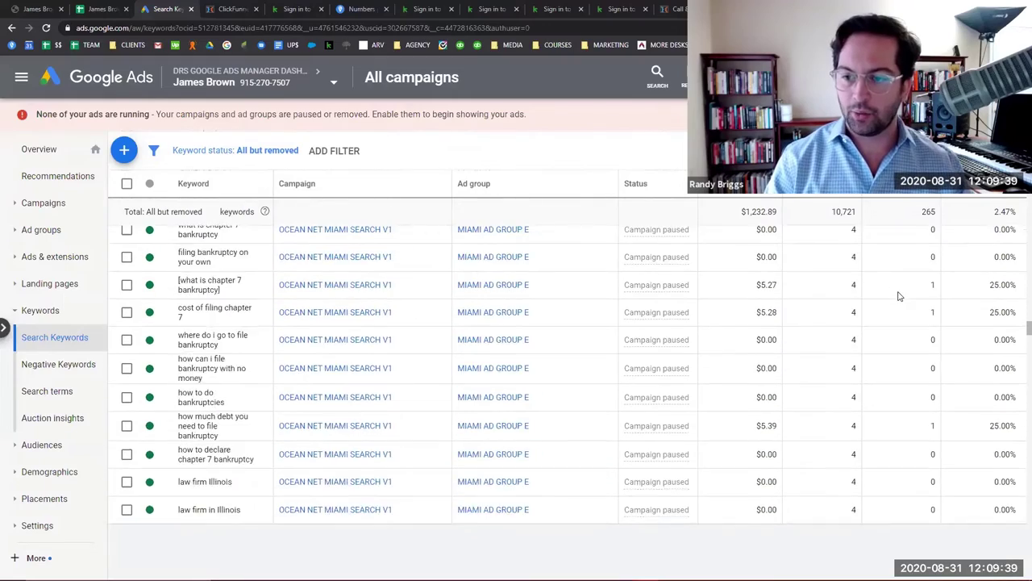
scroll(900, 297, down, 10)
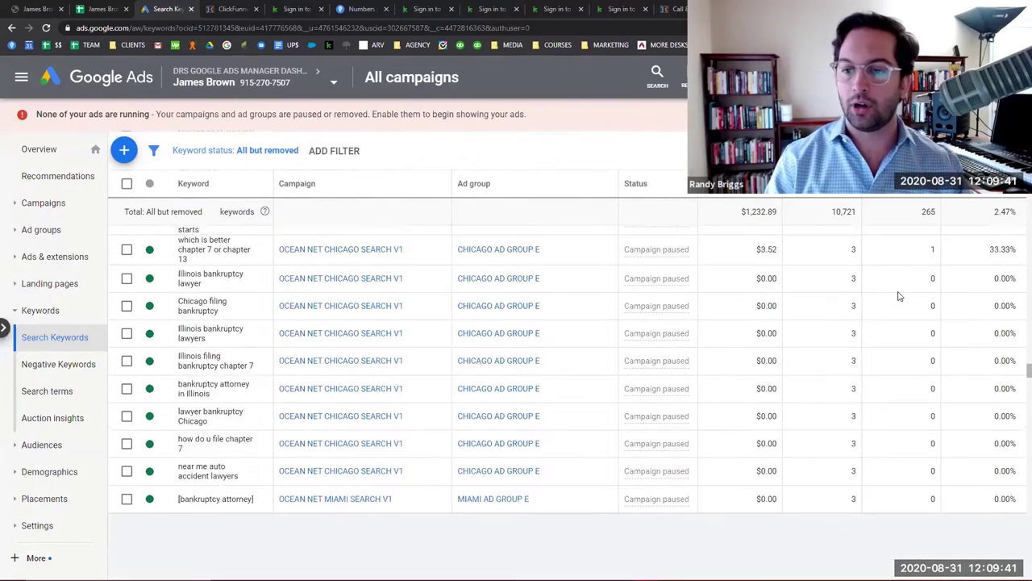
scroll(900, 297, down, 10)
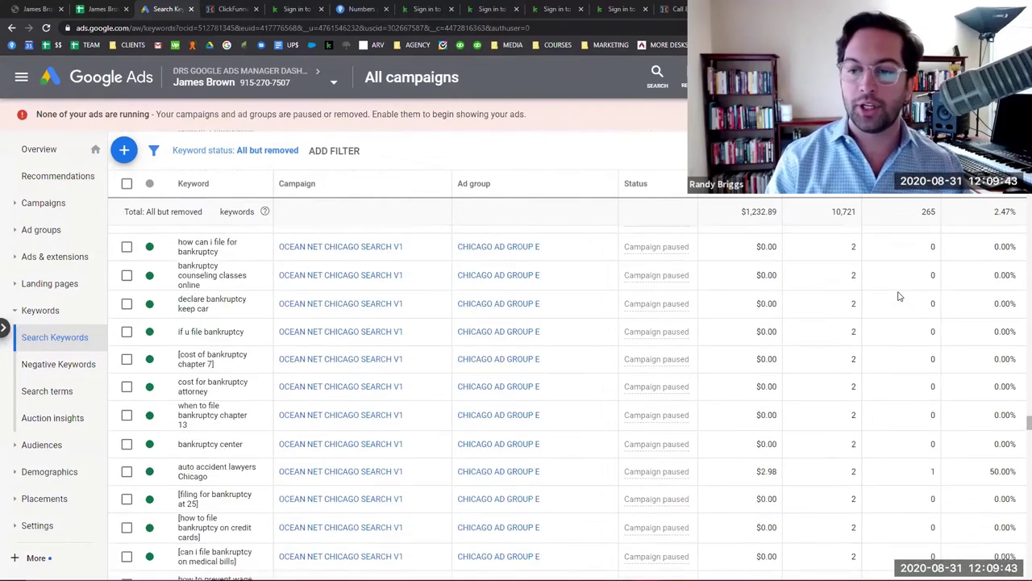
scroll(900, 297, down, 10)
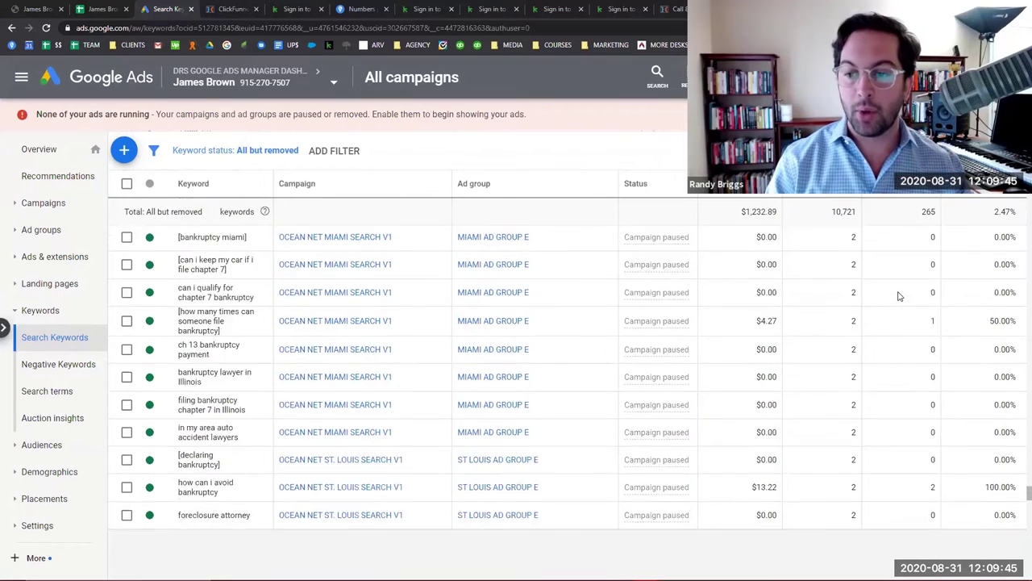
scroll(900, 296, down, 8)
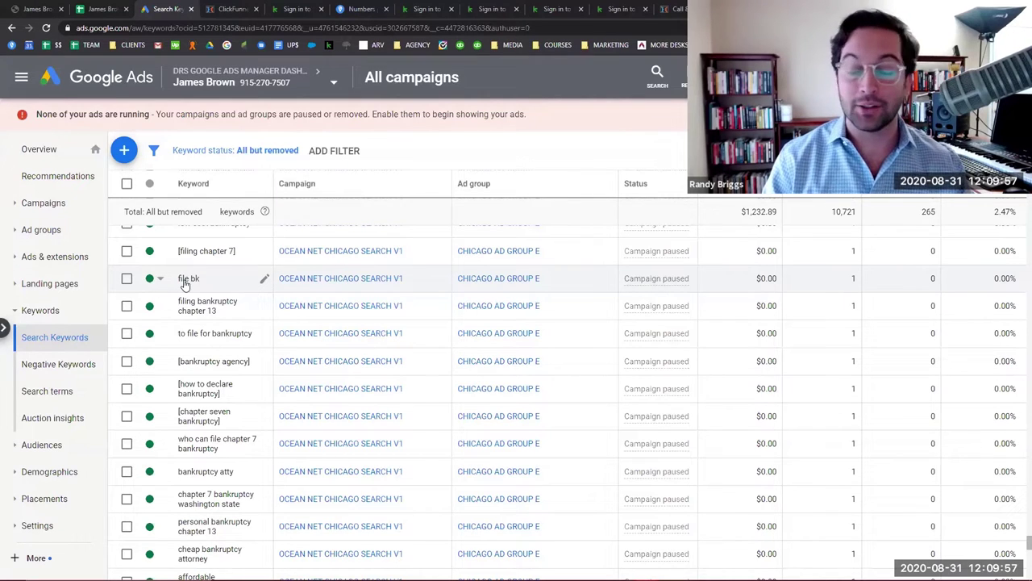
scroll(855, 313, up, 10)
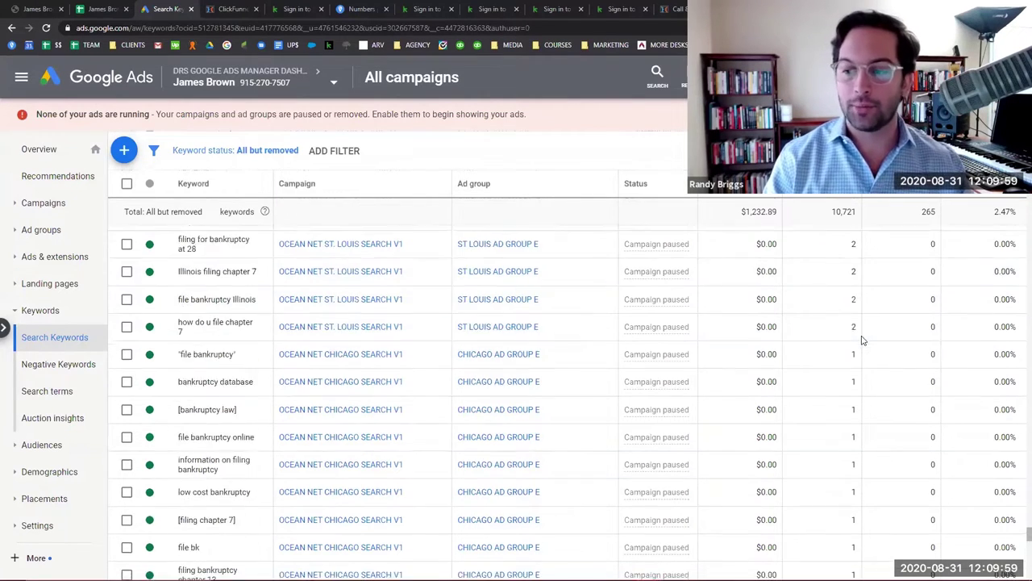
scroll(831, 339, down, 10)
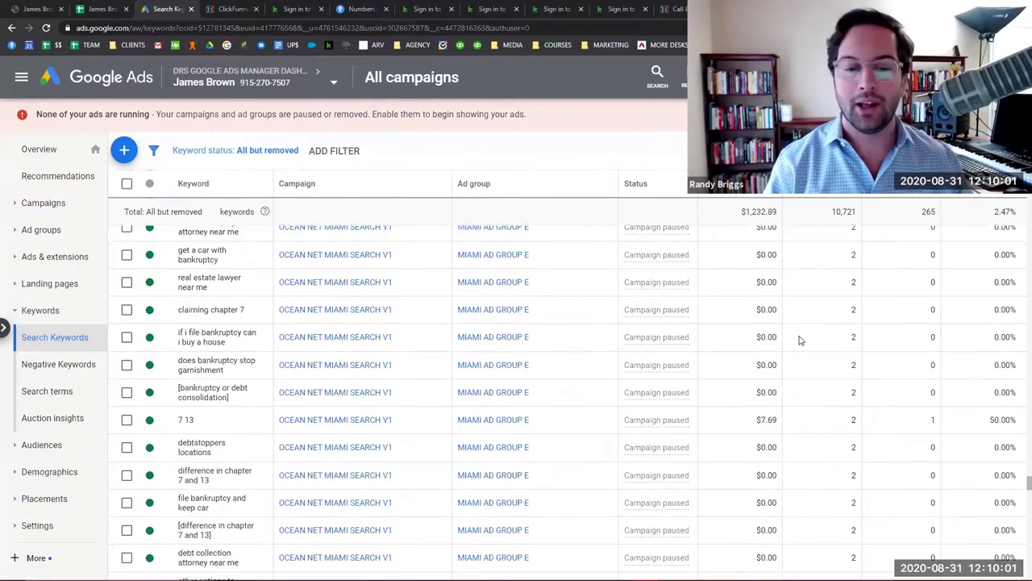
scroll(679, 330, down, 5)
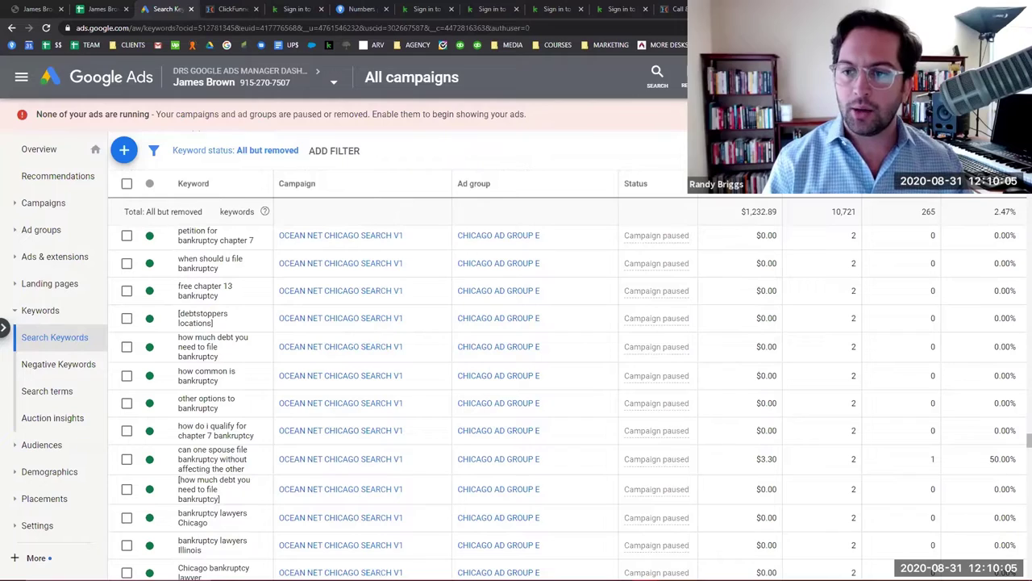
scroll(594, 371, up, 15)
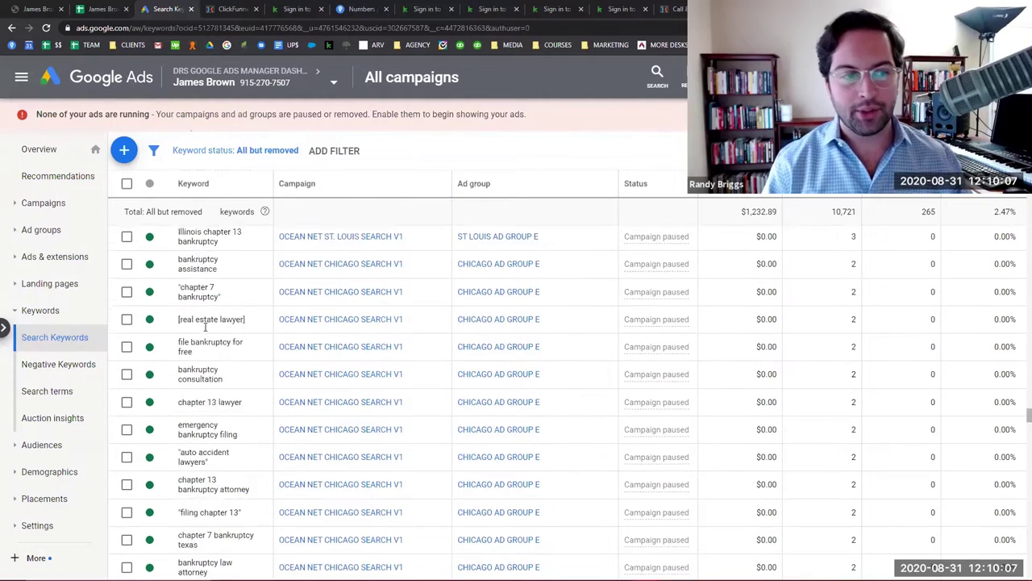
scroll(595, 370, up, 5)
click(42, 230)
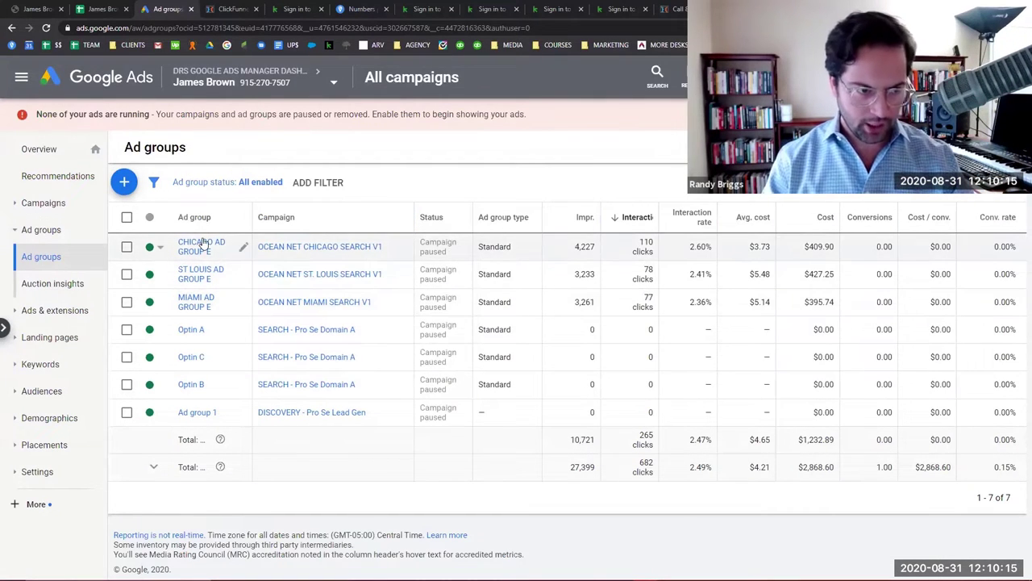
Set the ad group status filter to All so paused groups like Chicago Ad Group A appear.
click(263, 183)
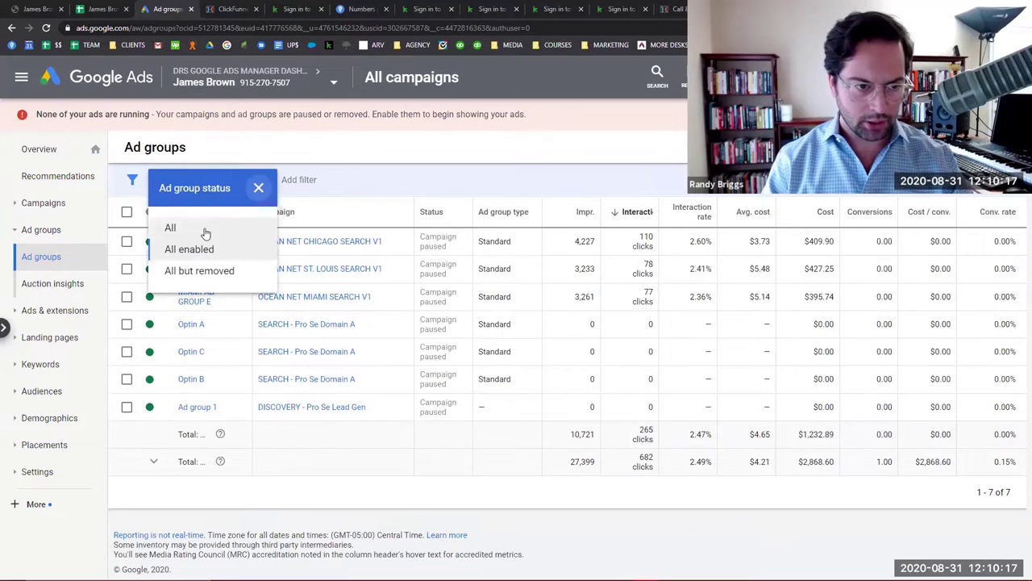
click(190, 231)
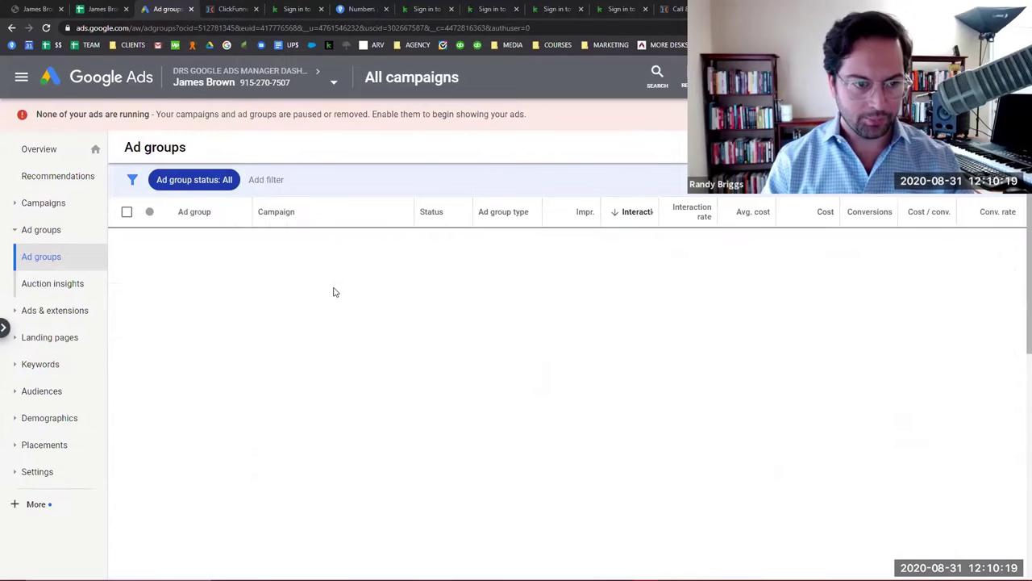
scroll(309, 297, down, 5)
scroll(304, 303, up, 10)
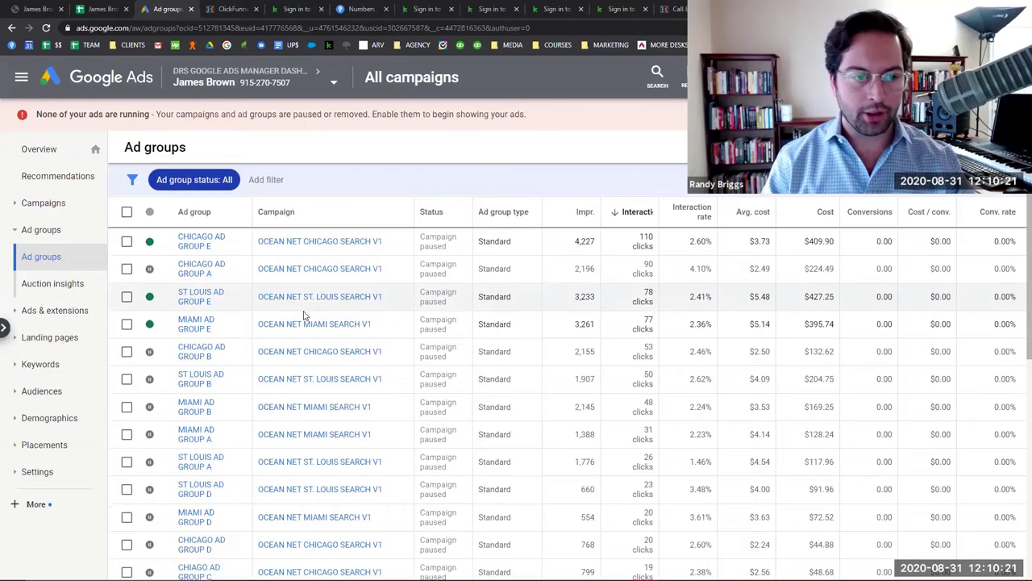
scroll(304, 315, down, 3)
scroll(304, 315, up, 3)
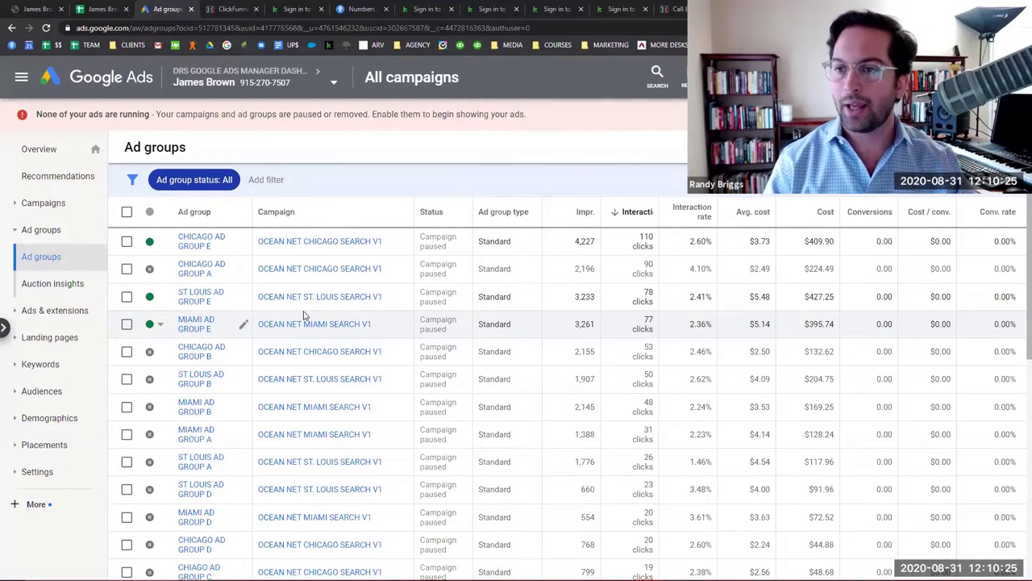
click(232, 9)
Sign in to ClickFunnels and Infusionsoft, review the POC Funnel's Sales Page A, then return to Google Ads.
click(288, 469)
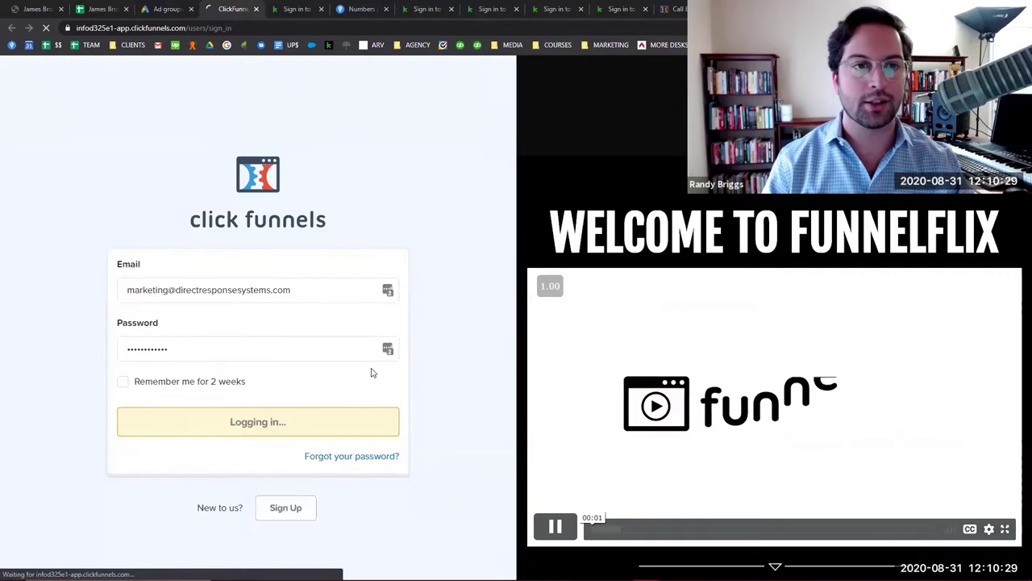
key(ctrl+Tab)
click(457, 273)
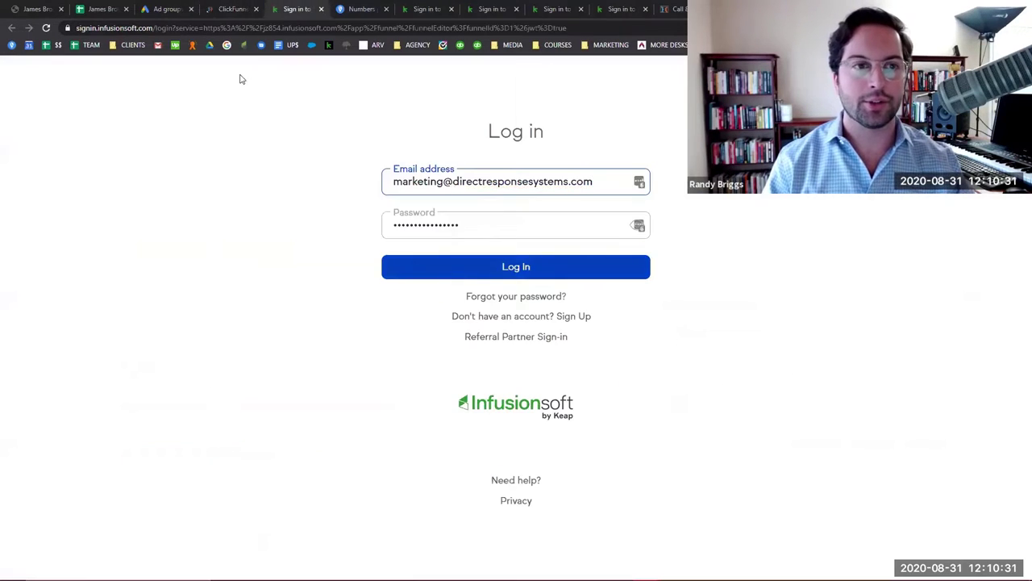
key(ctrl+shift+Tab)
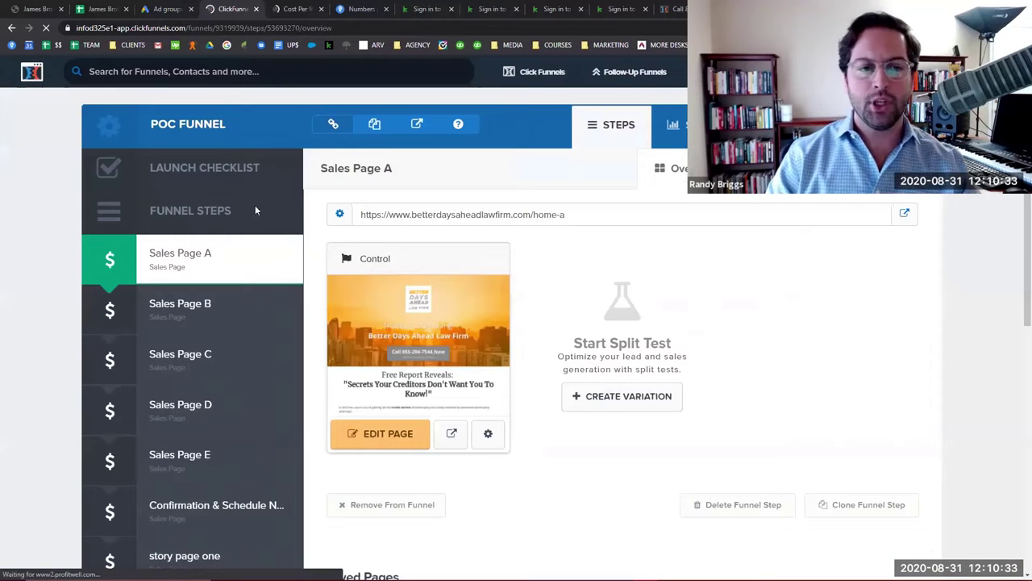
scroll(247, 188, down, 3)
scroll(242, 177, up, 2)
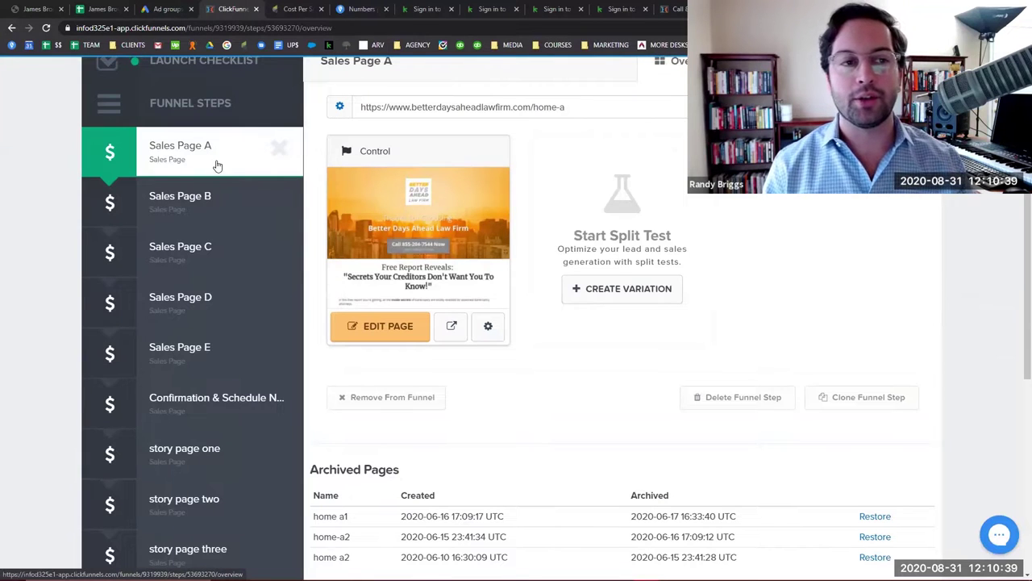
click(164, 11)
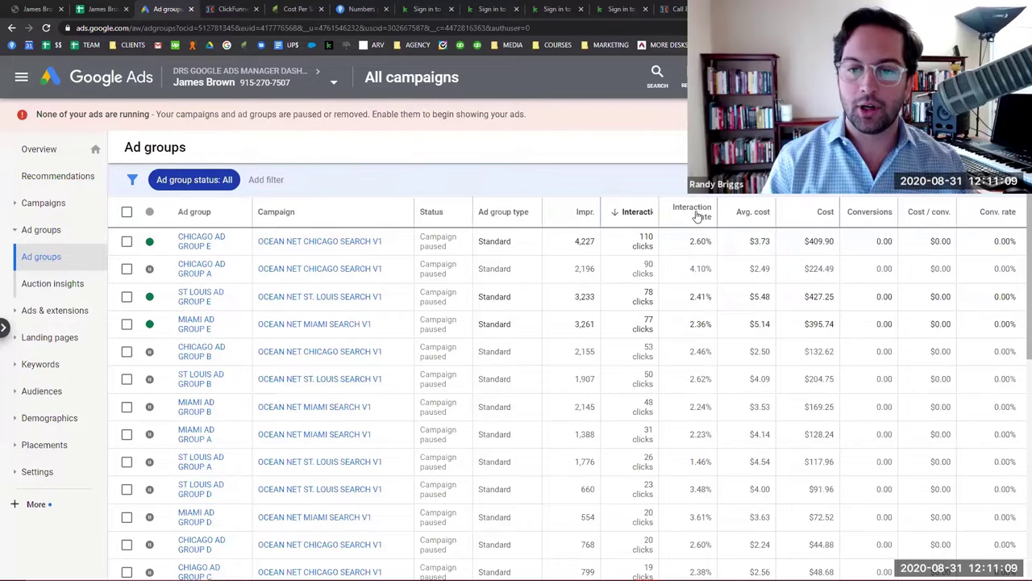
Add a CTR column to the ad groups table and sort it highest first, led by Chicago Ad Group A at 4.10%.
click(692, 213)
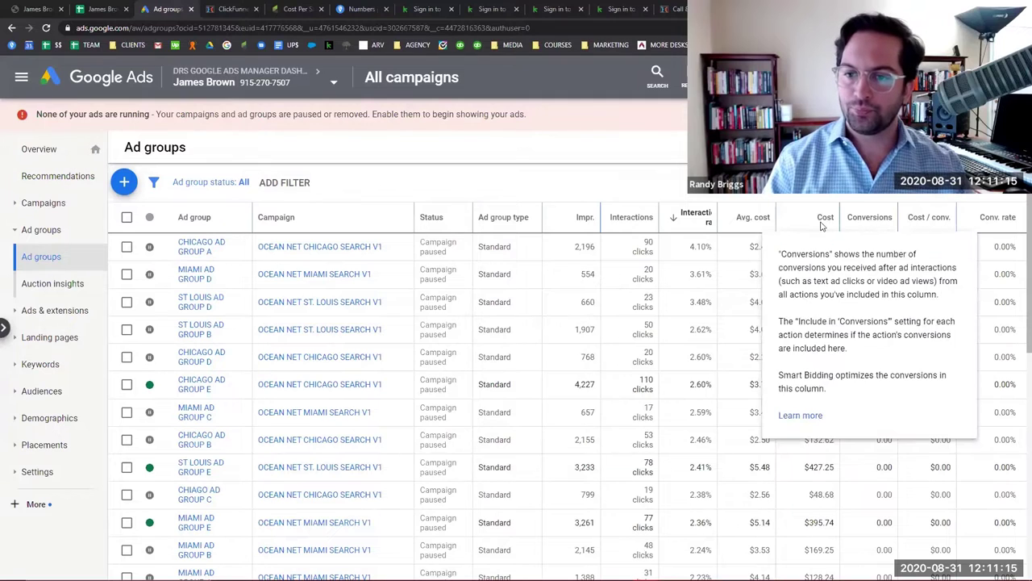
click(764, 216)
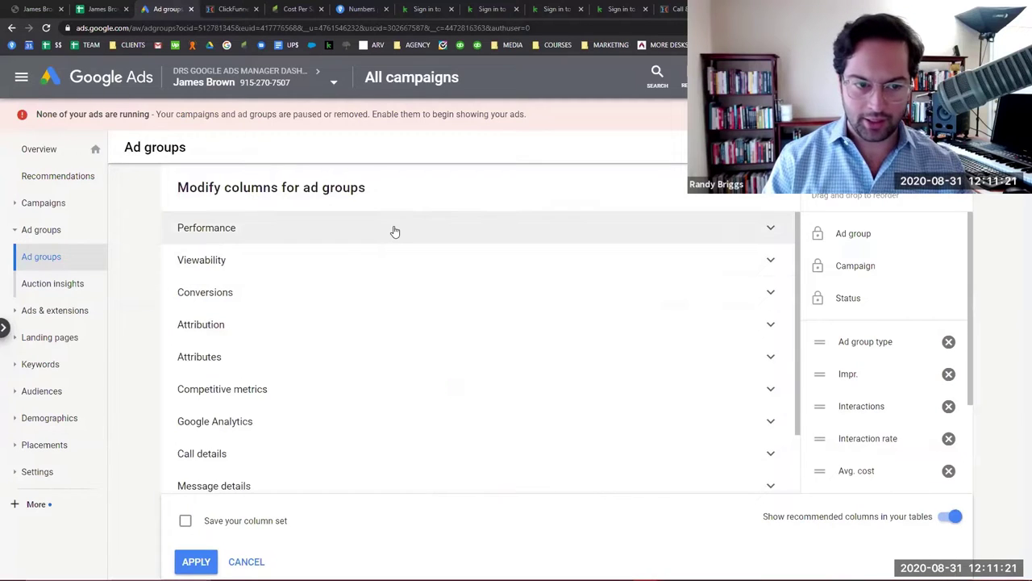
click(395, 232)
click(604, 268)
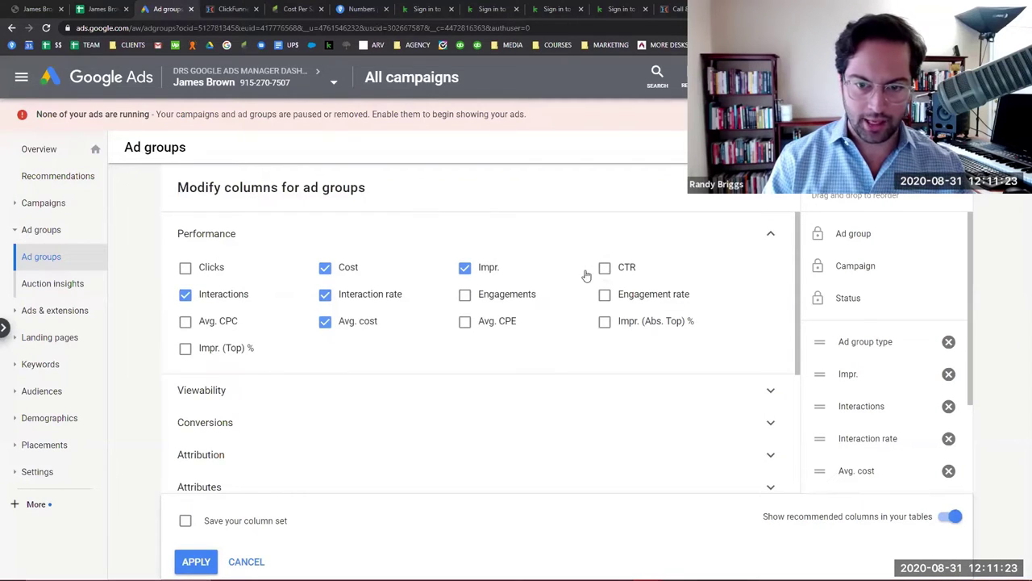
click(198, 562)
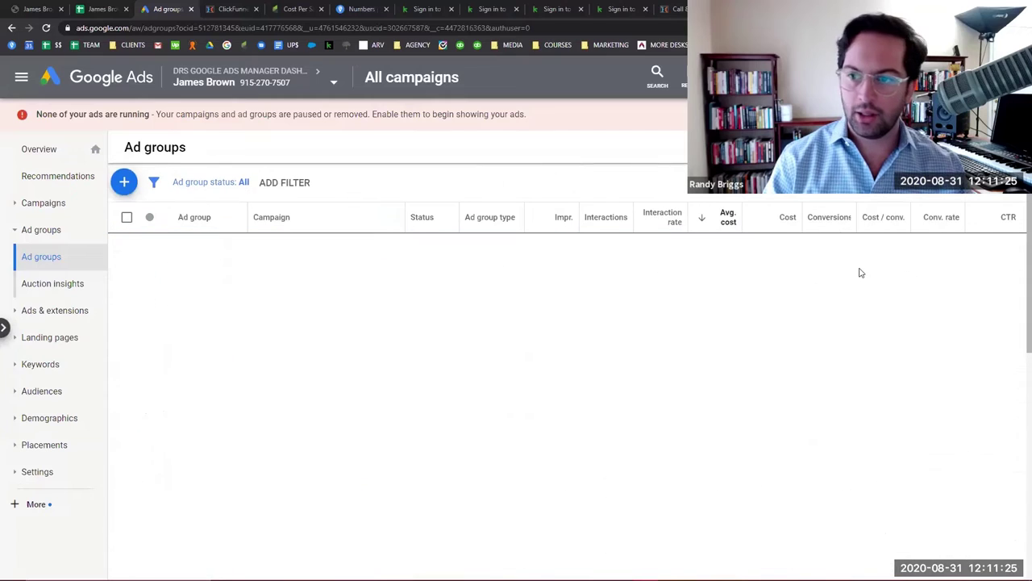
click(1007, 220)
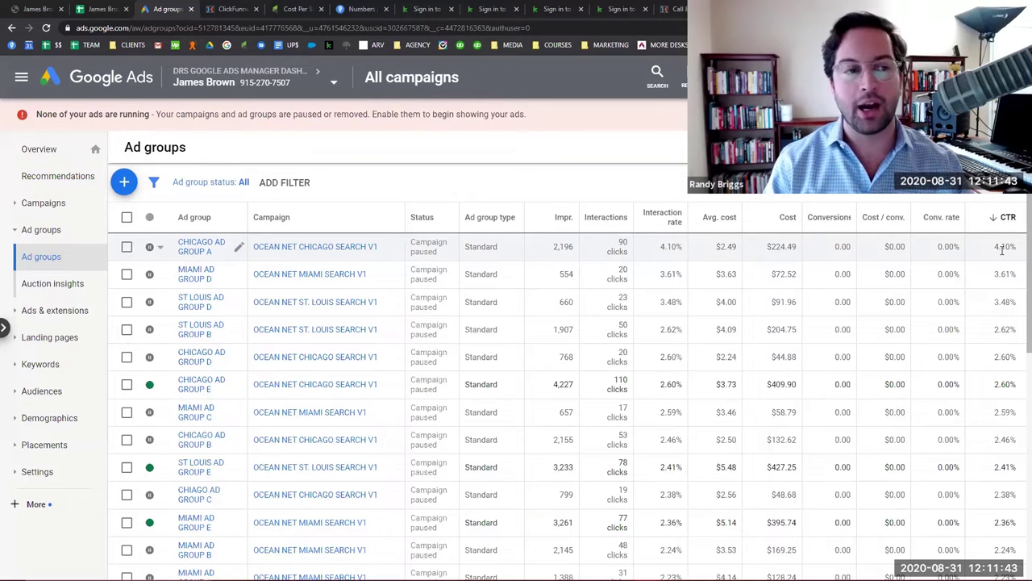
click(212, 183)
Filter the ad groups to 'All enabled', leaving the seven enabled groups.
click(212, 249)
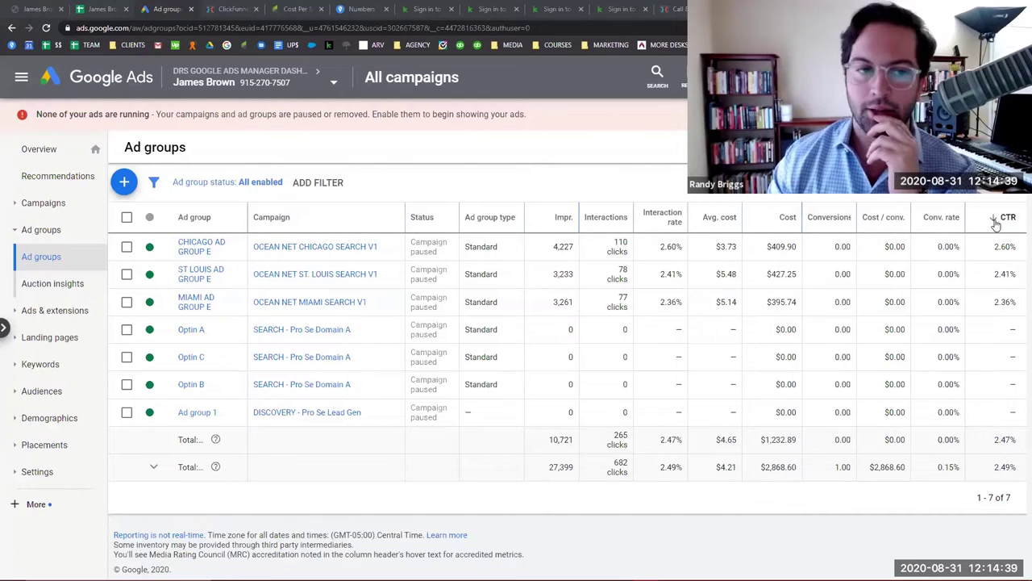
Open CHICAGO AD GROUP E's search keywords and sort them by impressions, highest first (4,227 total).
click(211, 247)
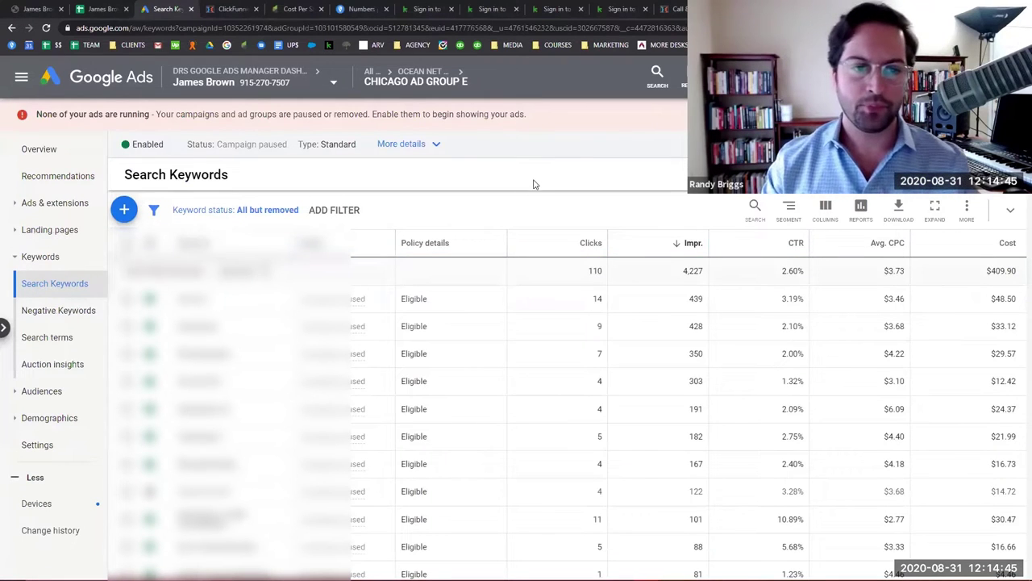
click(785, 246)
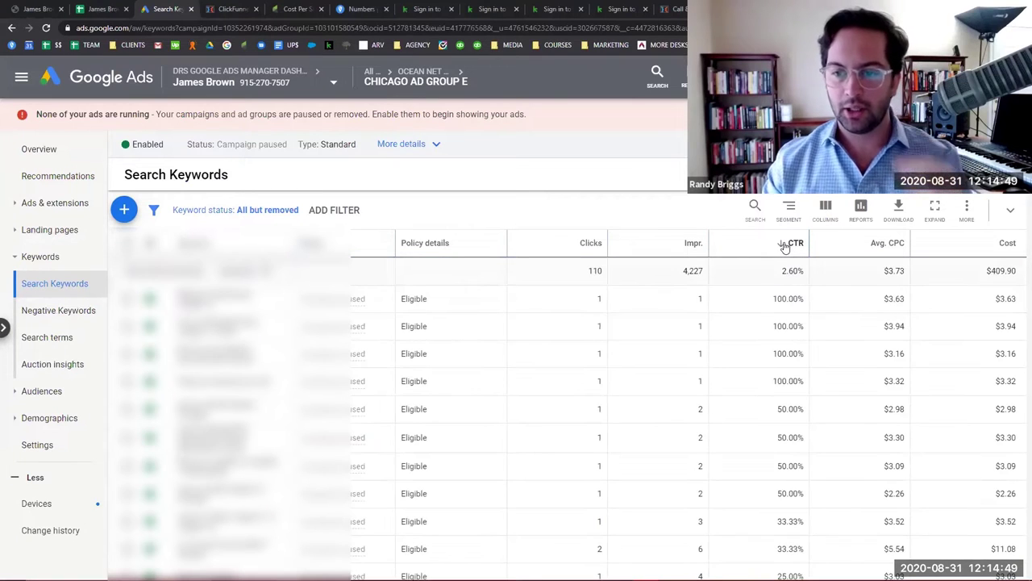
click(788, 246)
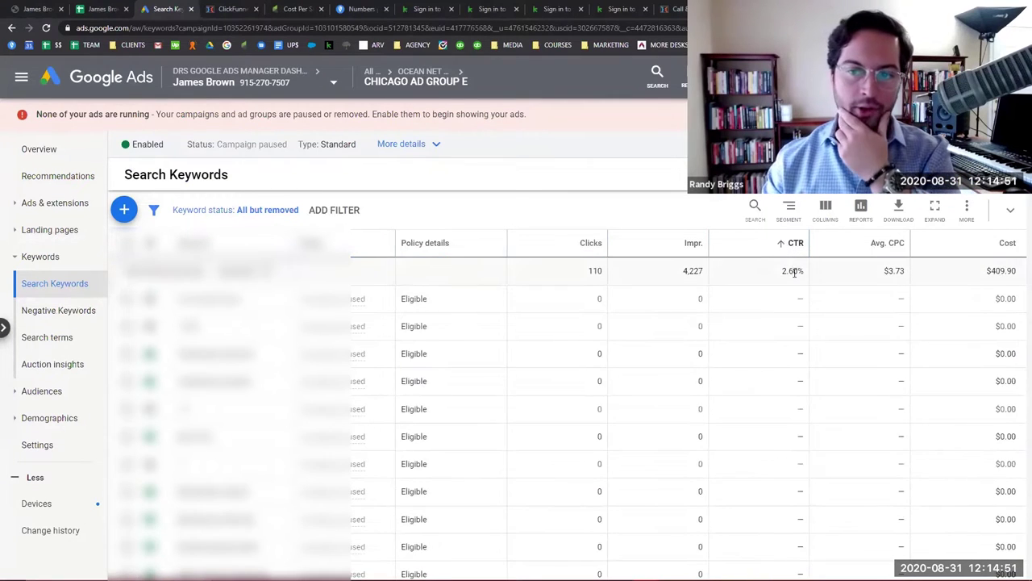
click(794, 245)
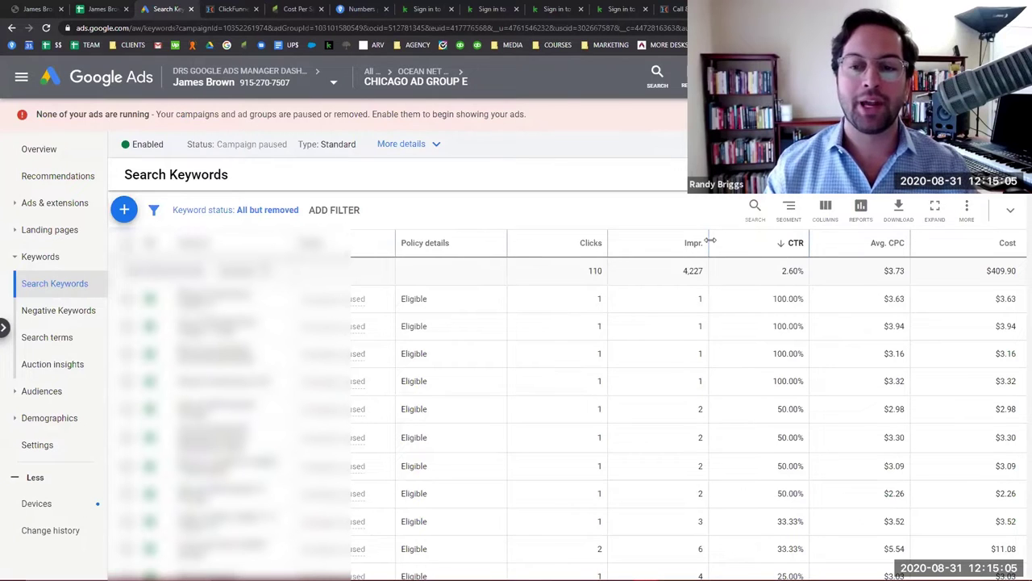
click(680, 245)
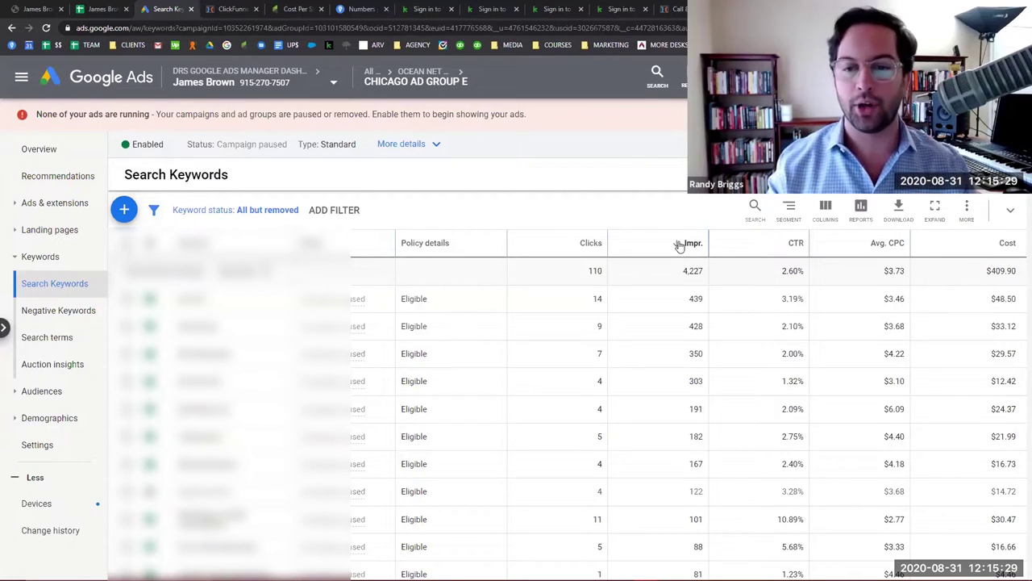
scroll(736, 378, down, 10)
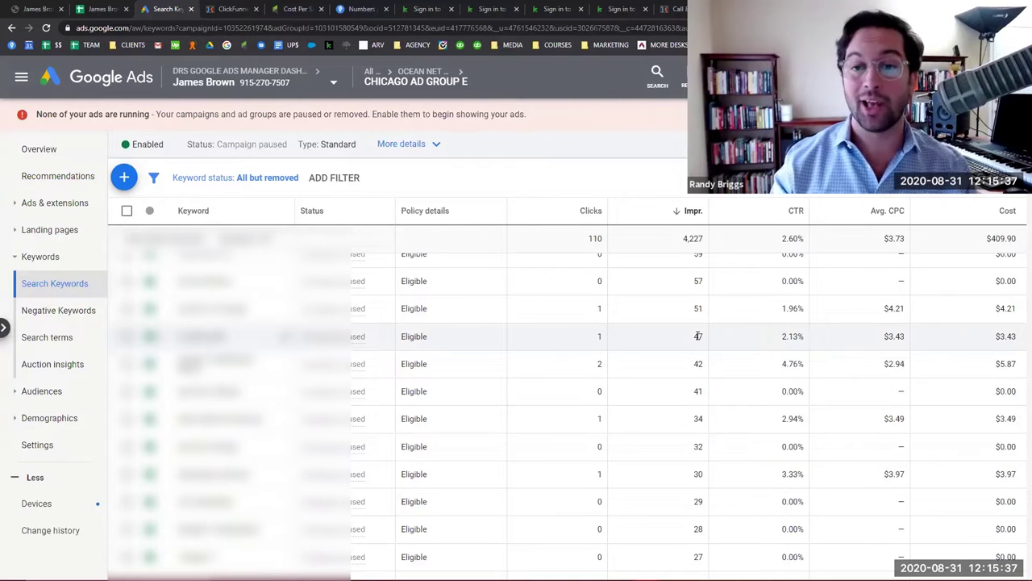
scroll(698, 335, up, 10)
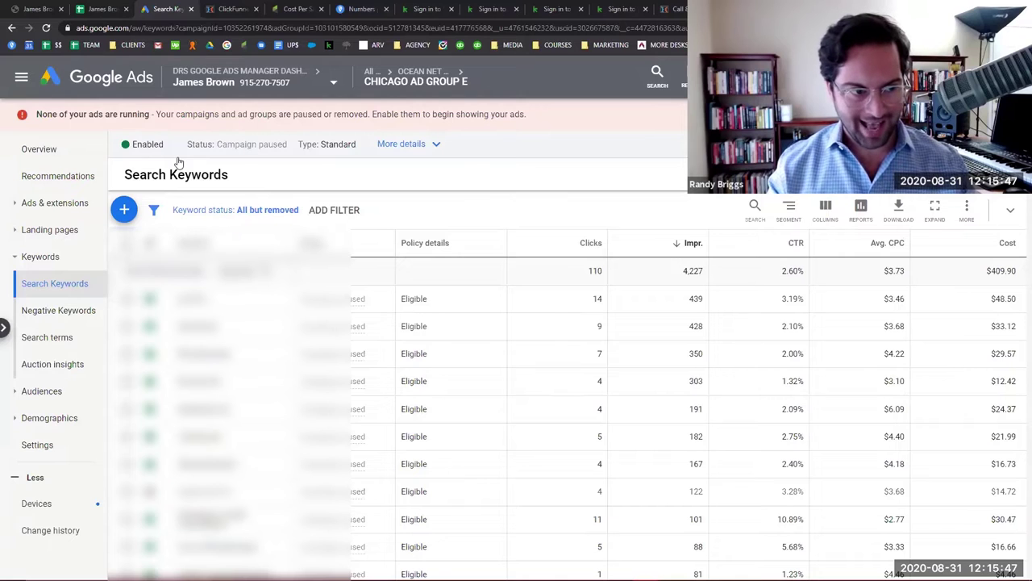
click(44, 202)
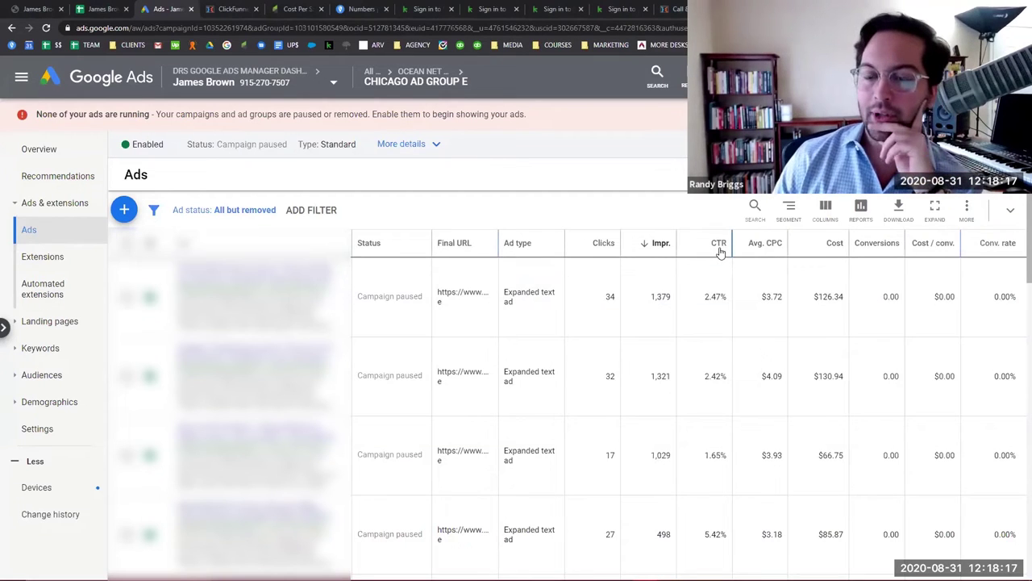
Sort Chicago Ad Group E's ads by CTR, highest first, and scroll through them.
click(719, 243)
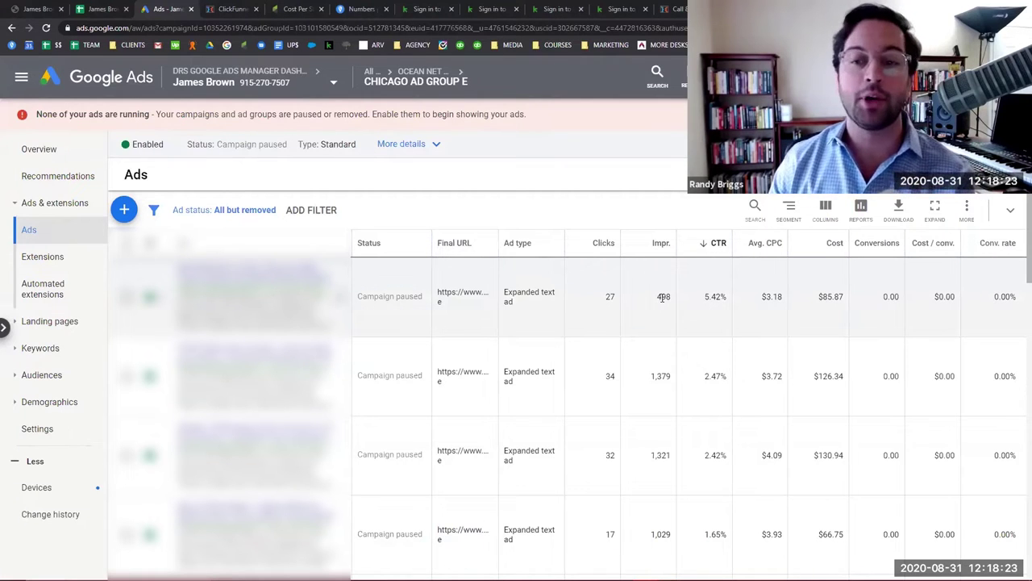
scroll(638, 317, down, 10)
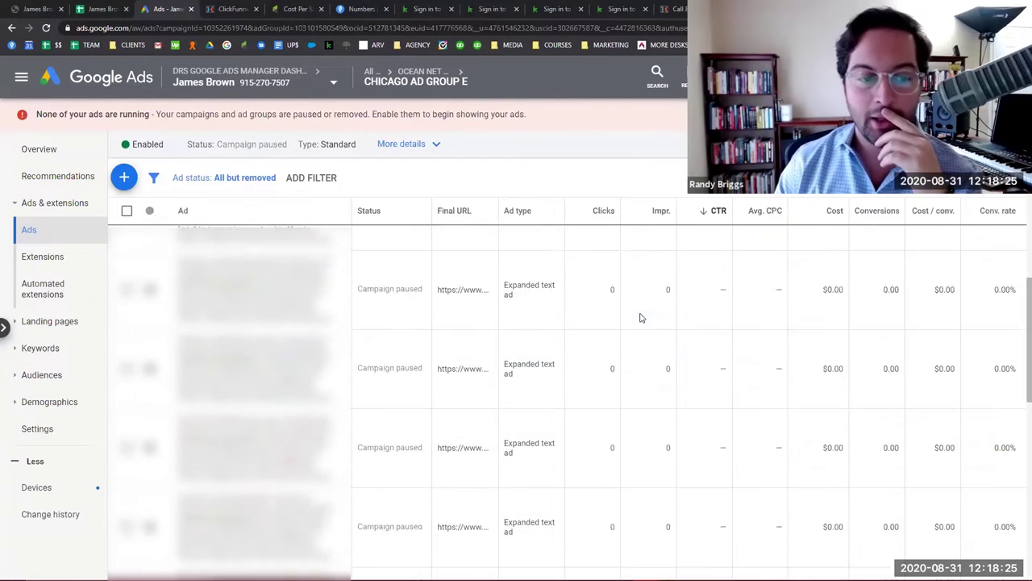
scroll(638, 322, up, 10)
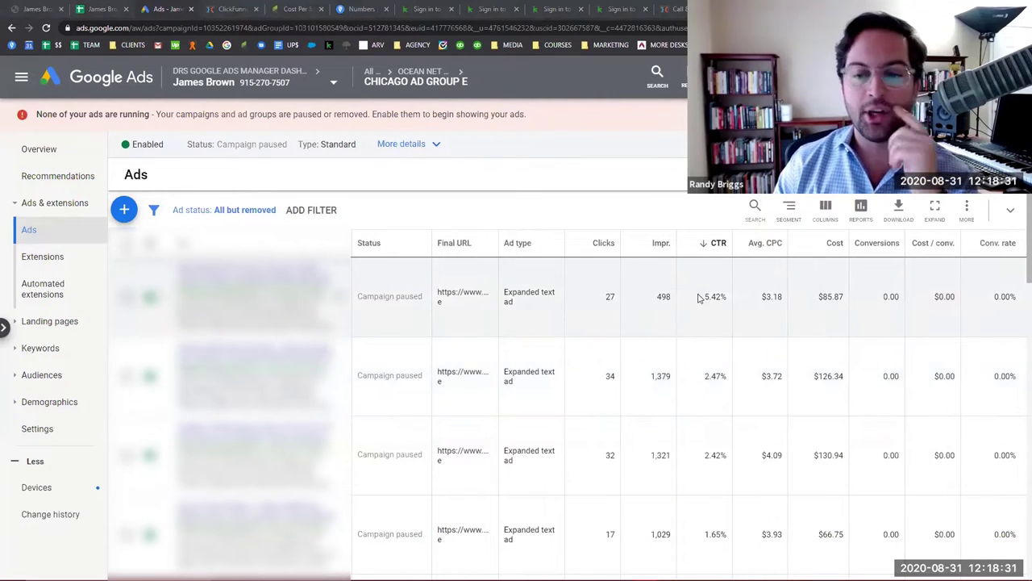
scroll(705, 364, down, 2)
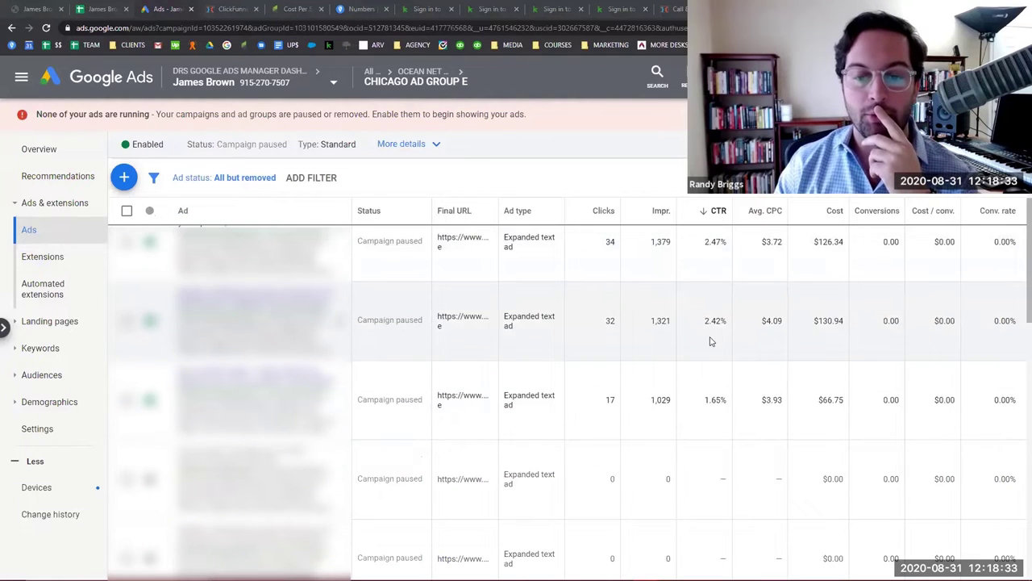
scroll(712, 342, down, 3)
scroll(710, 341, up, 5)
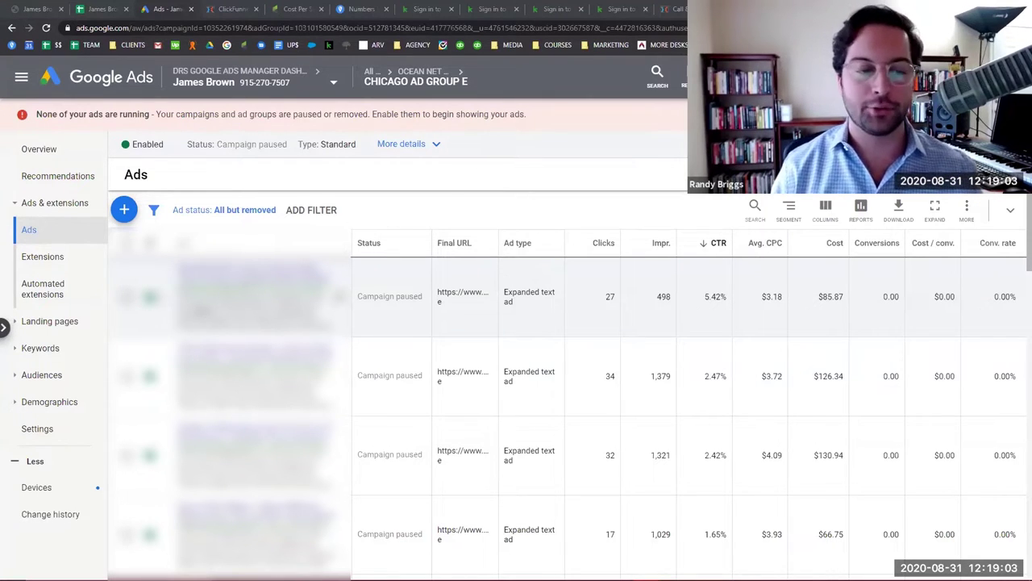
scroll(564, 387, down, 5)
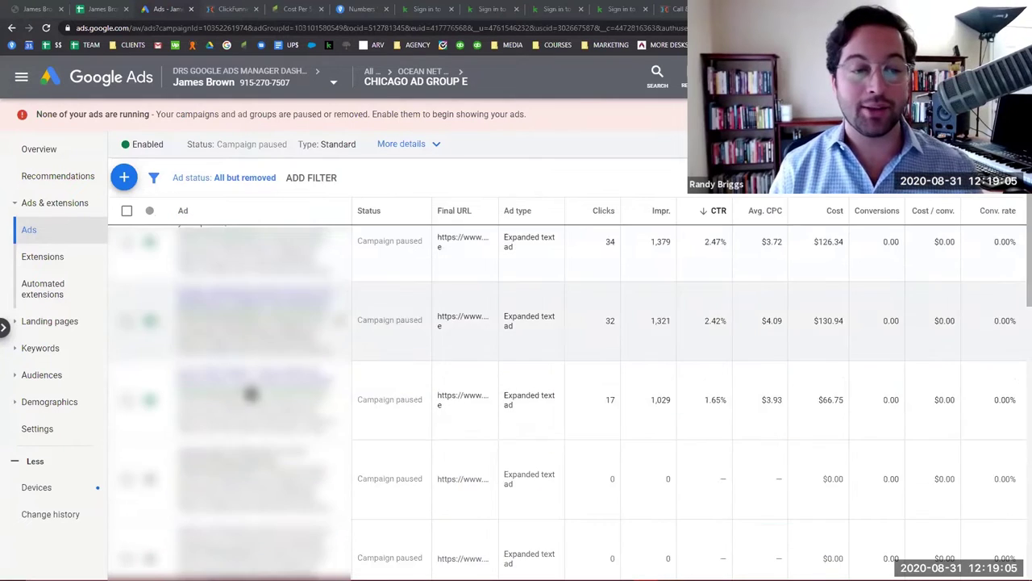
scroll(565, 387, up, 5)
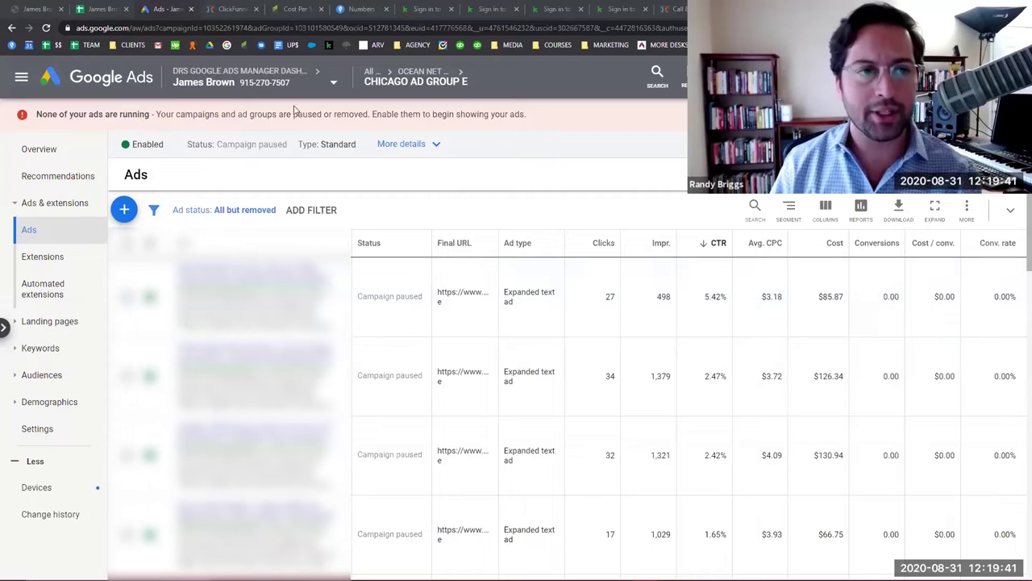
click(240, 8)
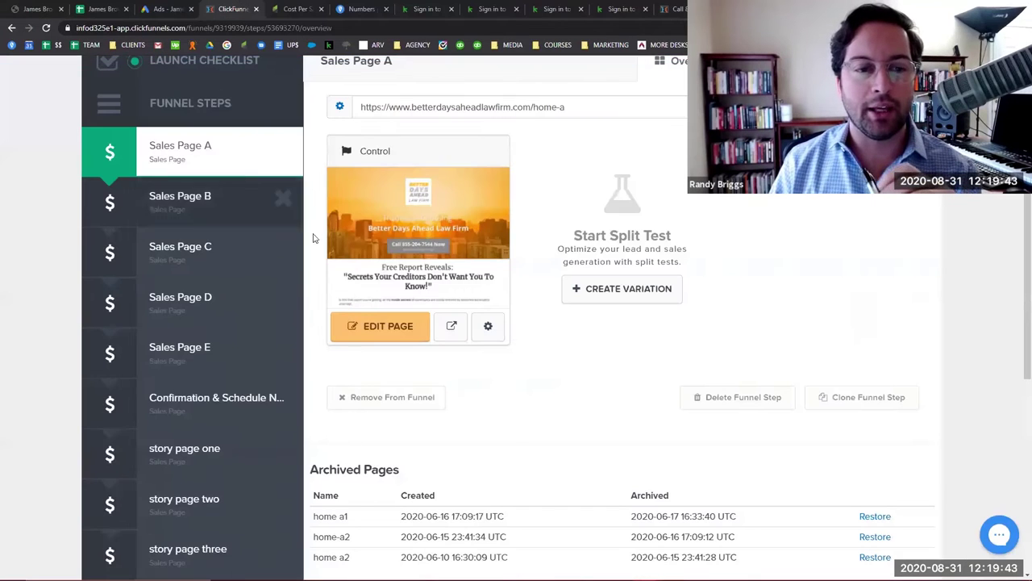
Open the live Sales Page A from the POC Funnel, then view Infusionsoft's Cost Per Sale Test Campaign.
scroll(592, 361, up, 2)
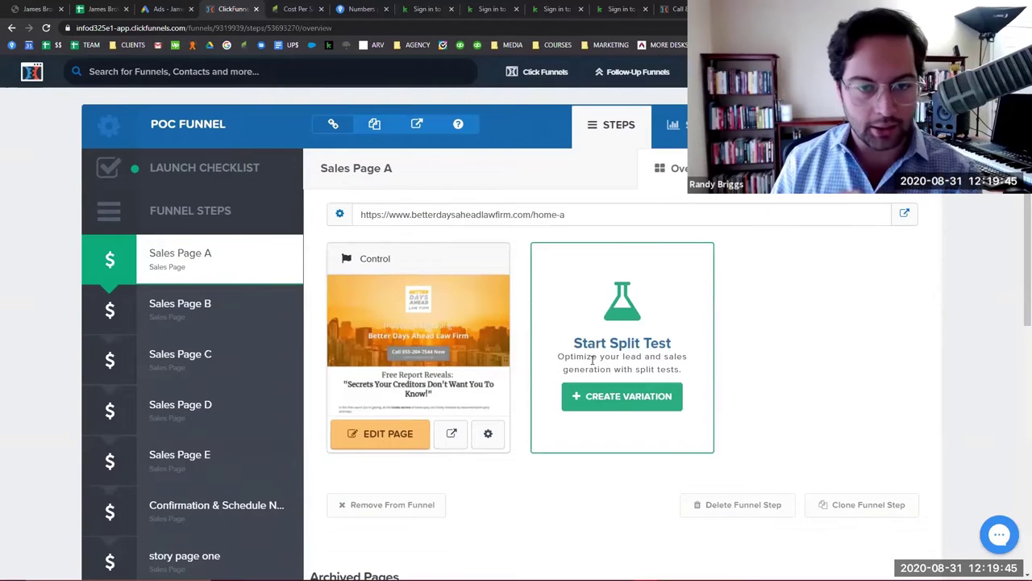
scroll(521, 277, down, 3)
scroll(521, 277, up, 3)
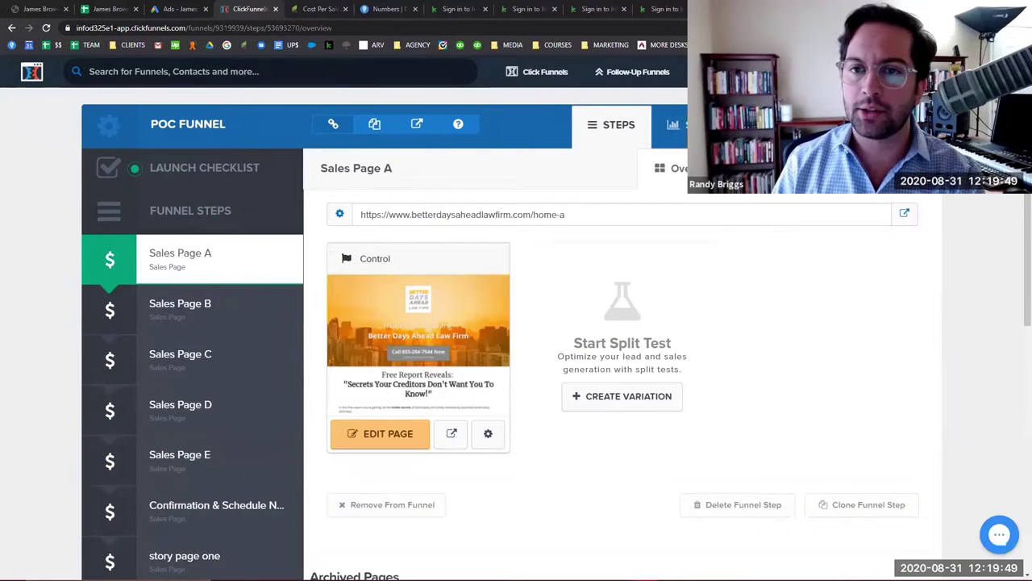
click(906, 214)
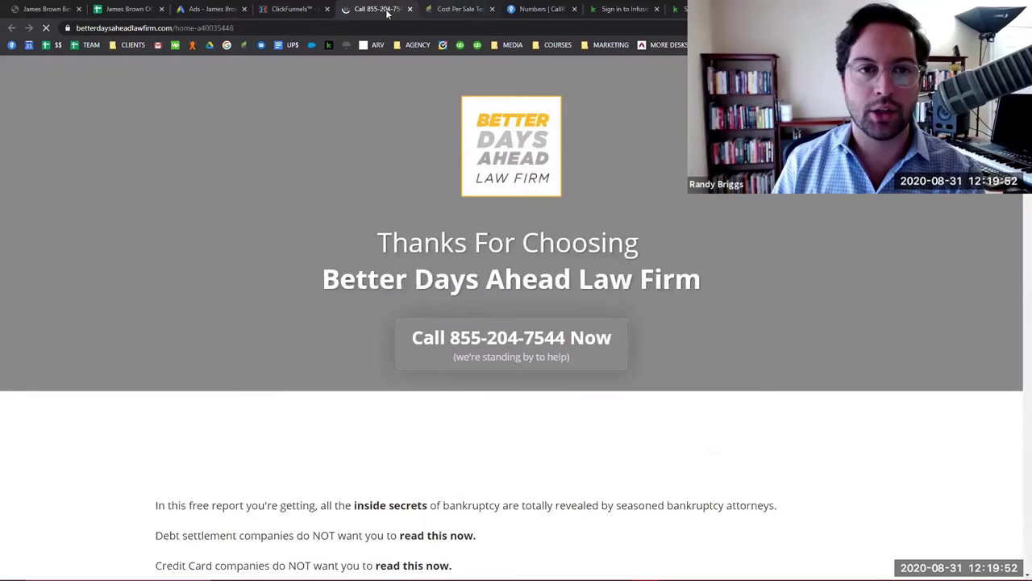
click(387, 14)
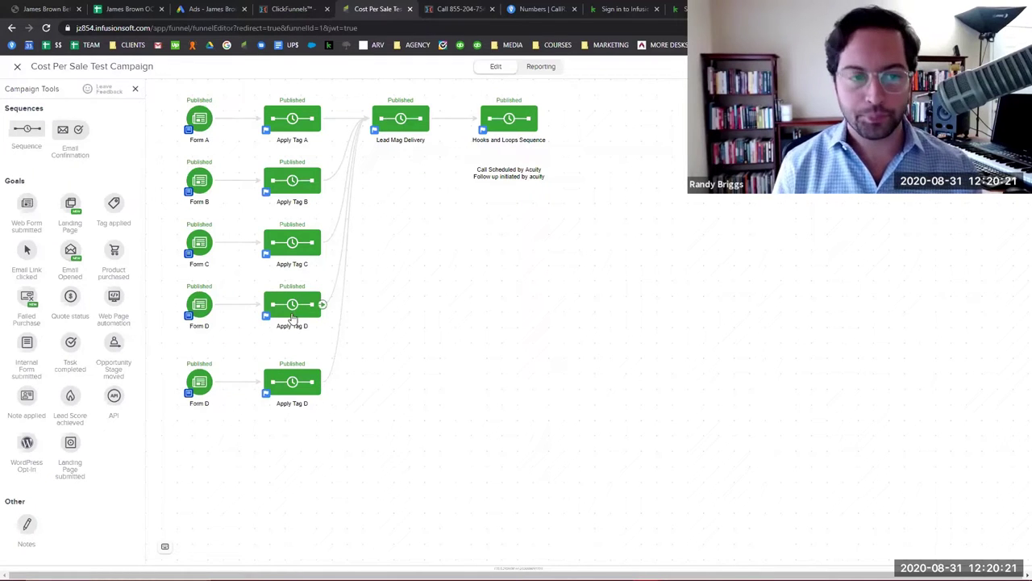
Switch back from the campaign canvas to ClickFunnels' POC Funnel Sales Page A step.
key(ctrl+shift+Tab)
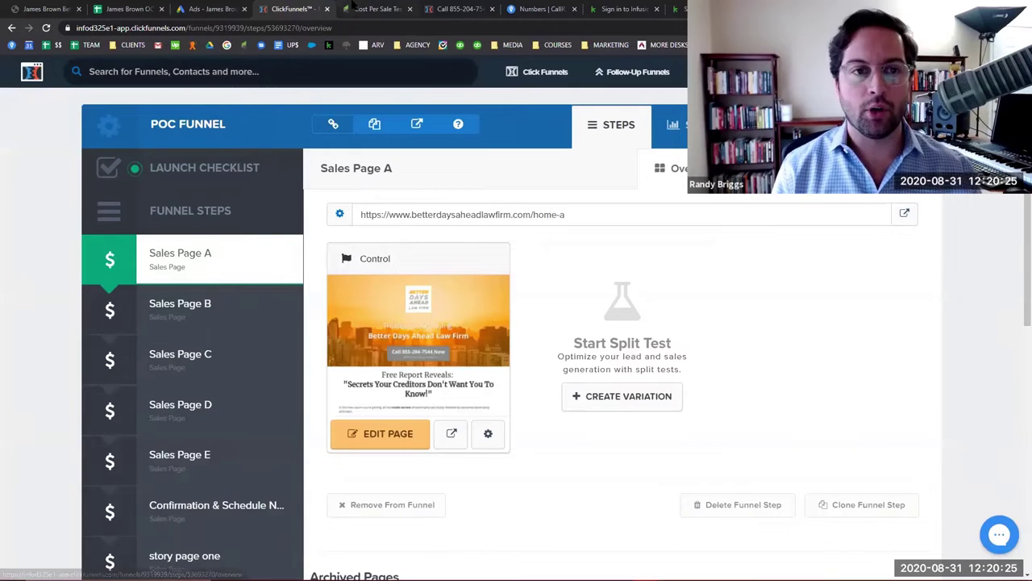
Glance at the Cost Per Sale Test Campaign, then bring up ClickFunnels' Sales Page A overview.
key(ctrl+Tab)
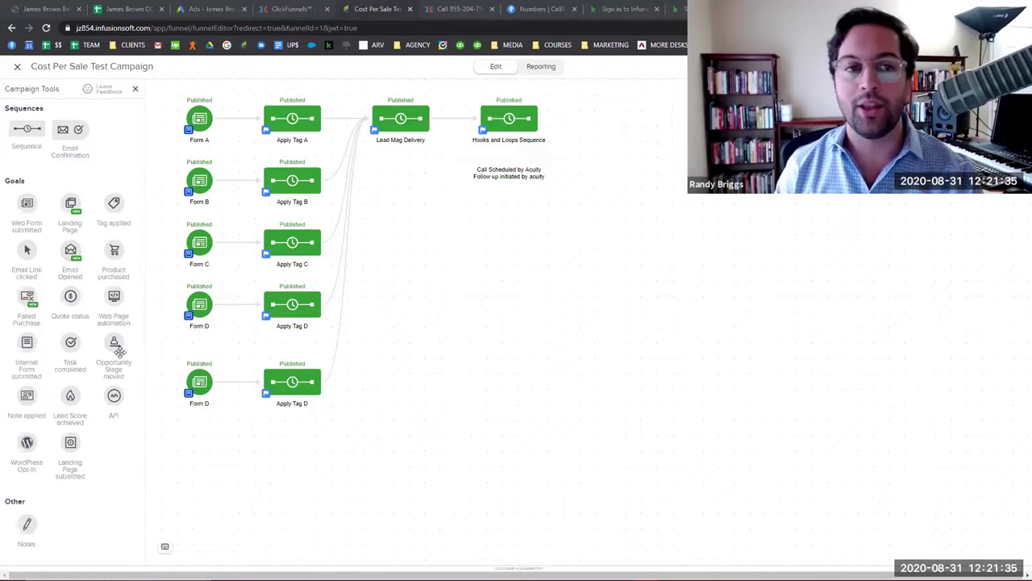
click(291, 9)
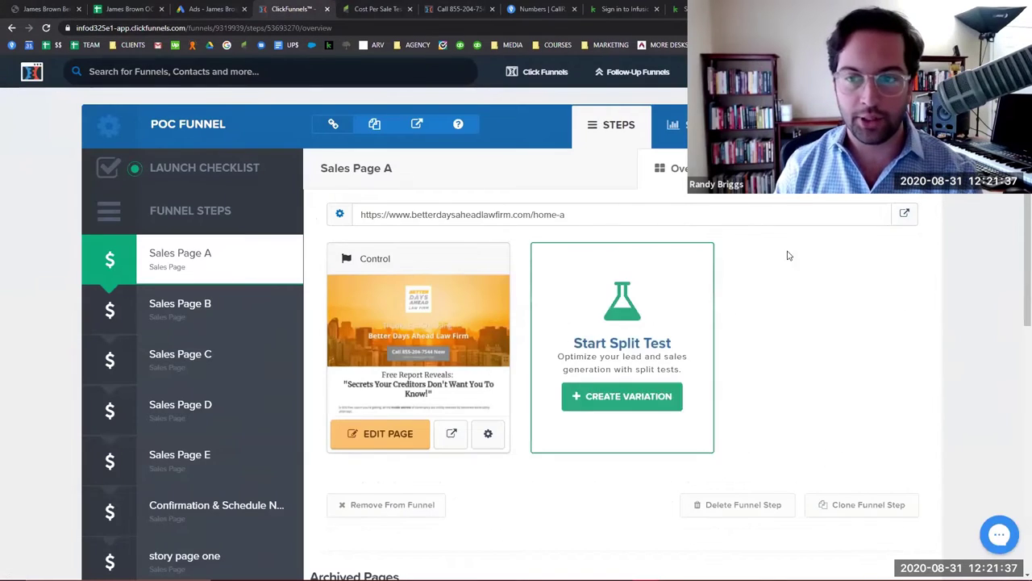
Open live Sales Page A and enter first name 'contact record' plus a test e-mail address.
click(904, 213)
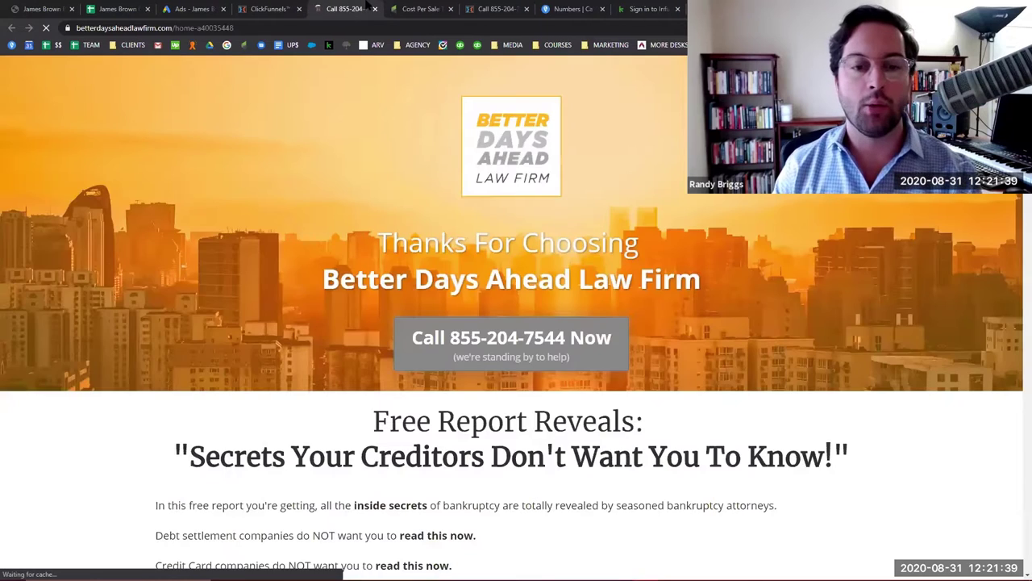
scroll(575, 305, down, 3)
scroll(579, 311, down, 4)
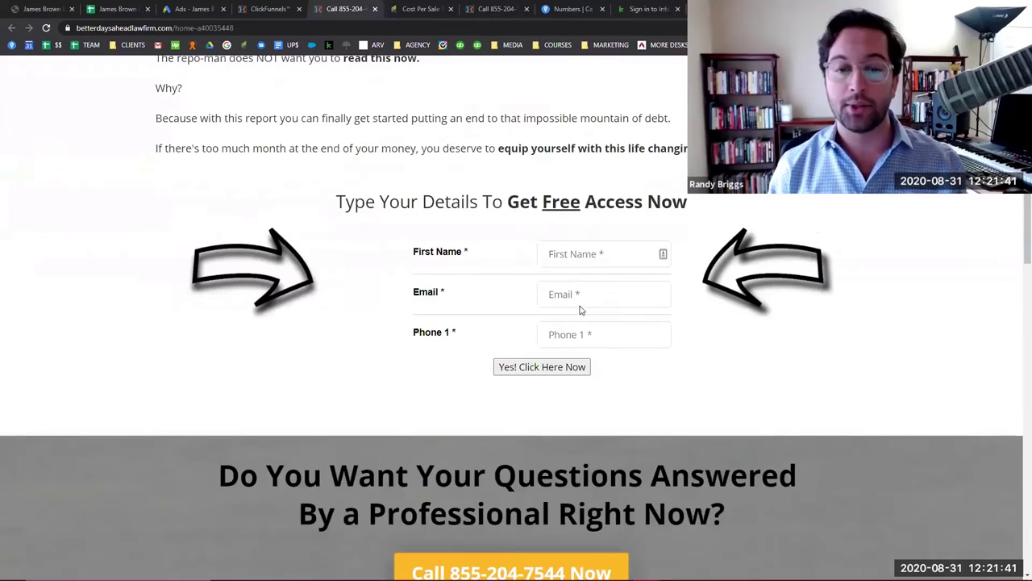
click(580, 258)
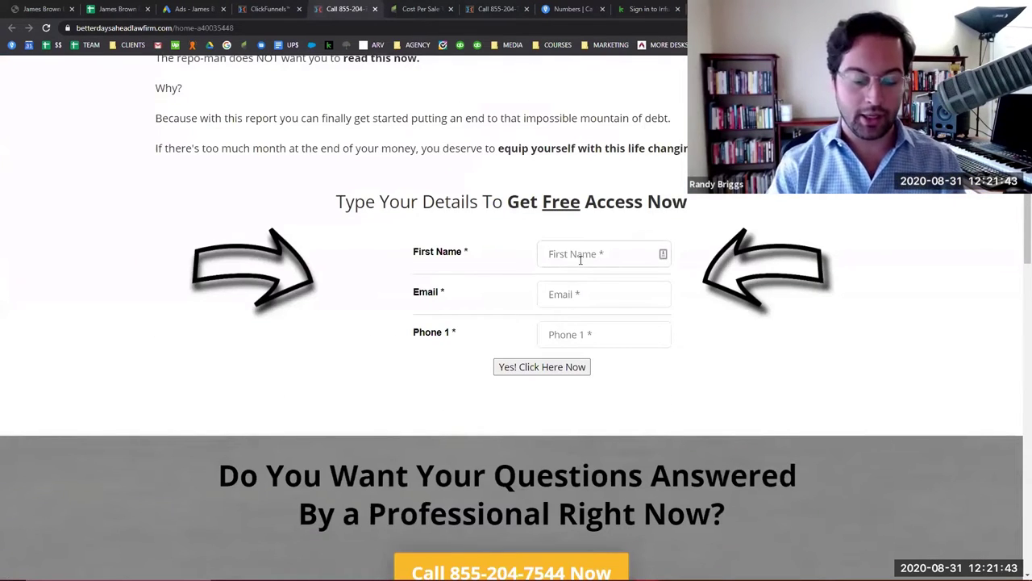
text(contact record)
key(Tab)
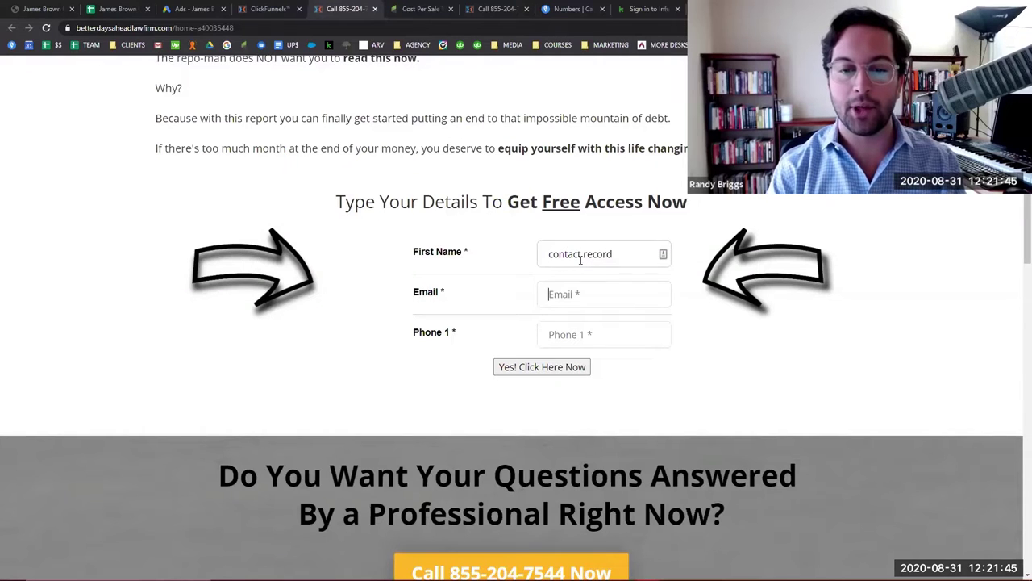
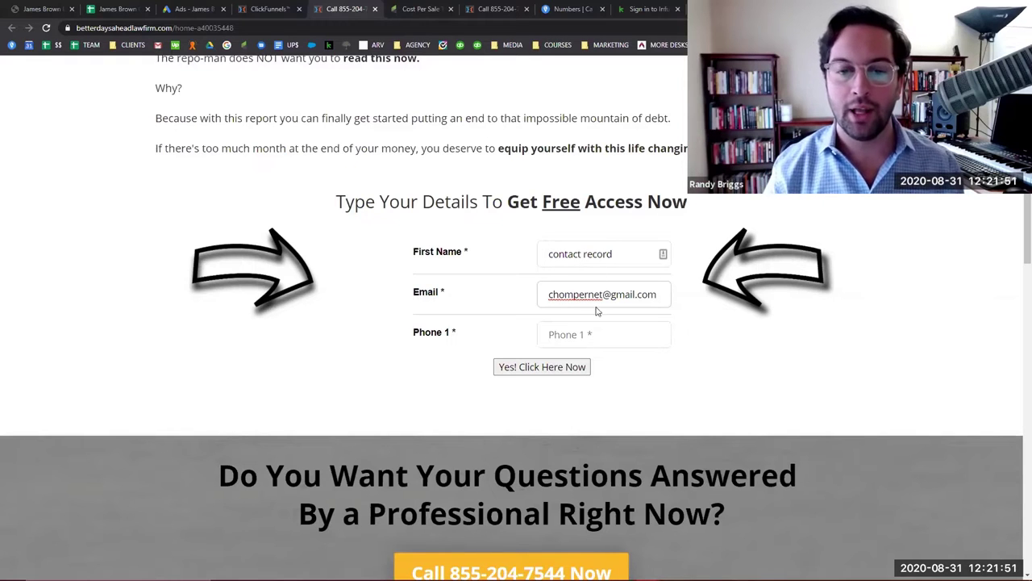
click(587, 332)
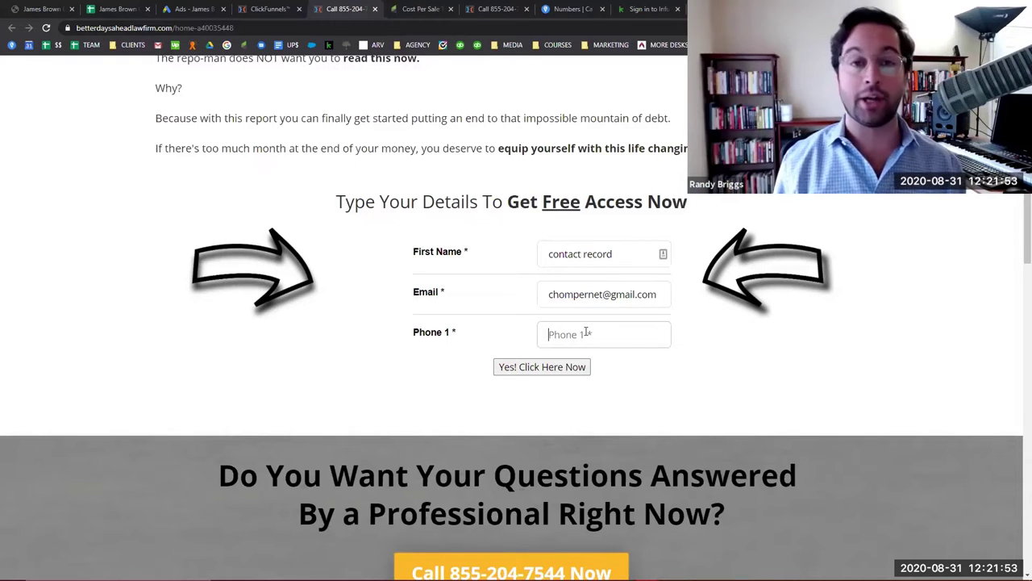
scroll(587, 332, down, 4)
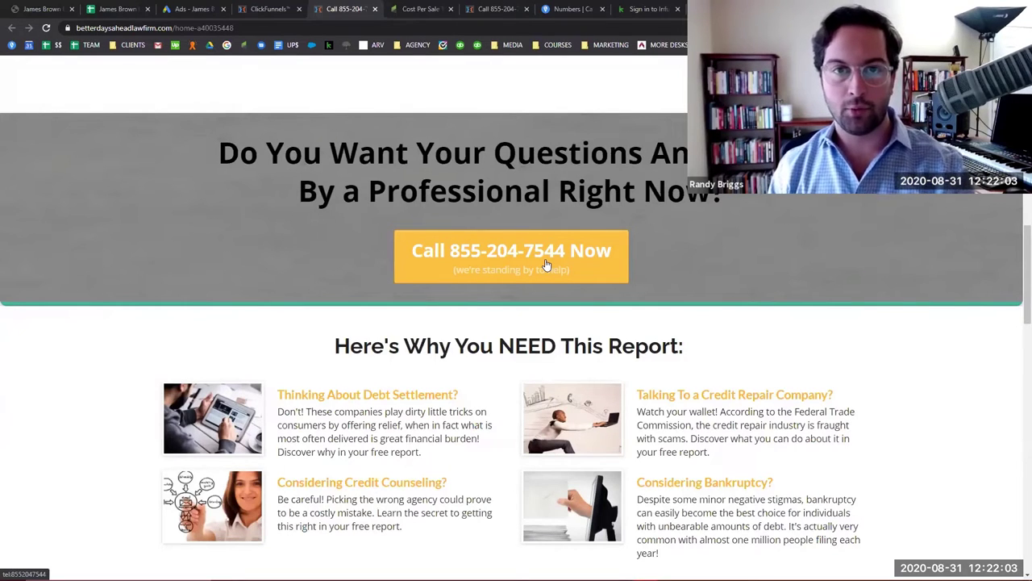
click(572, 9)
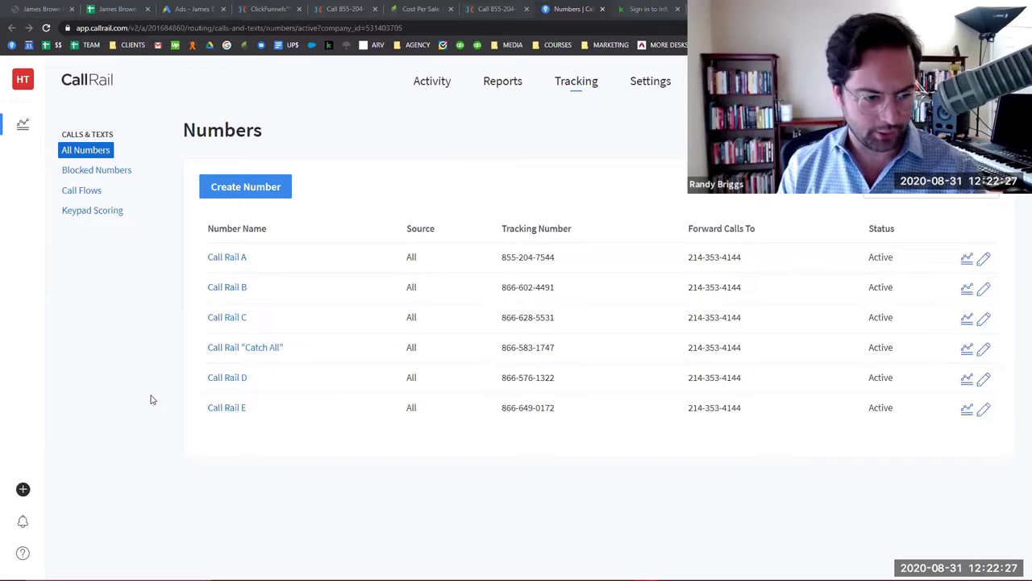
Revisit the landing page's opt-in form, then return to Infusionsoft's Cost Per Sale Test Campaign.
click(342, 9)
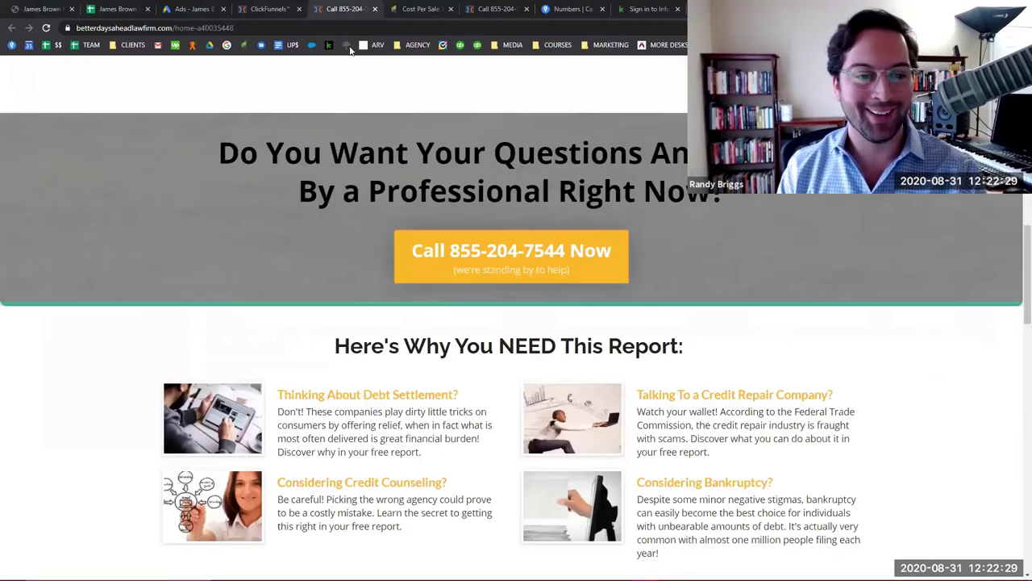
click(283, 8)
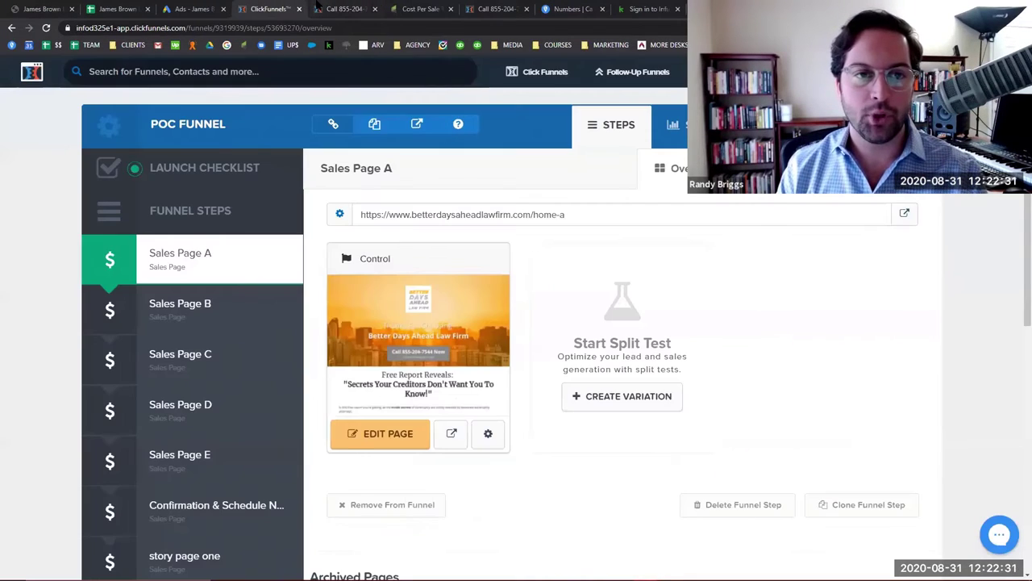
click(318, 8)
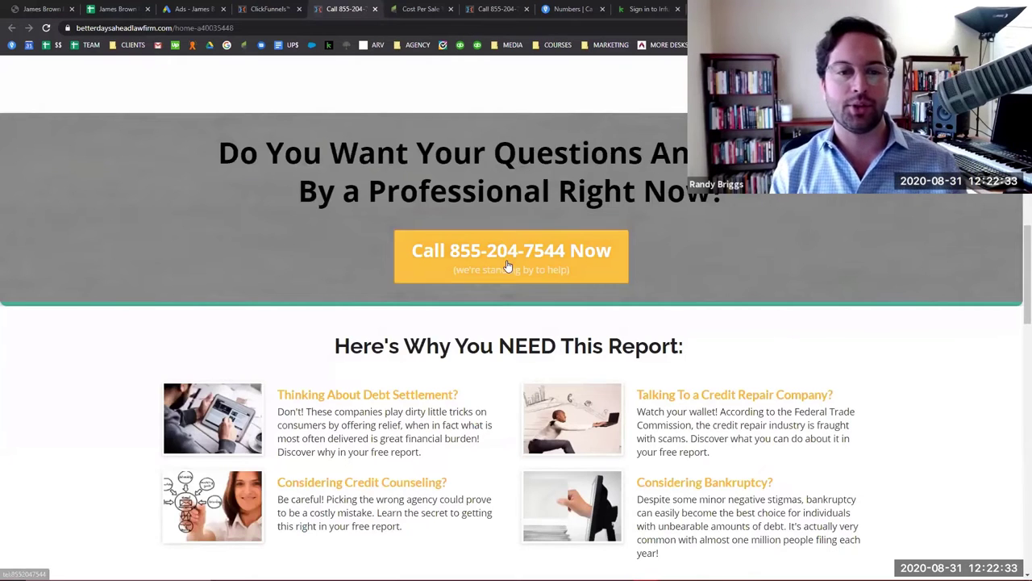
click(508, 269)
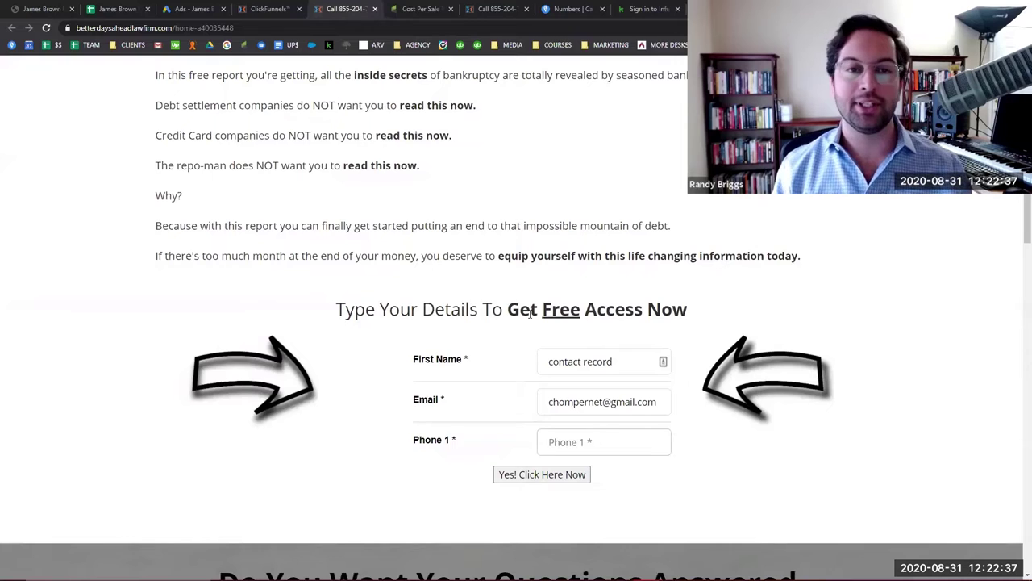
click(420, 8)
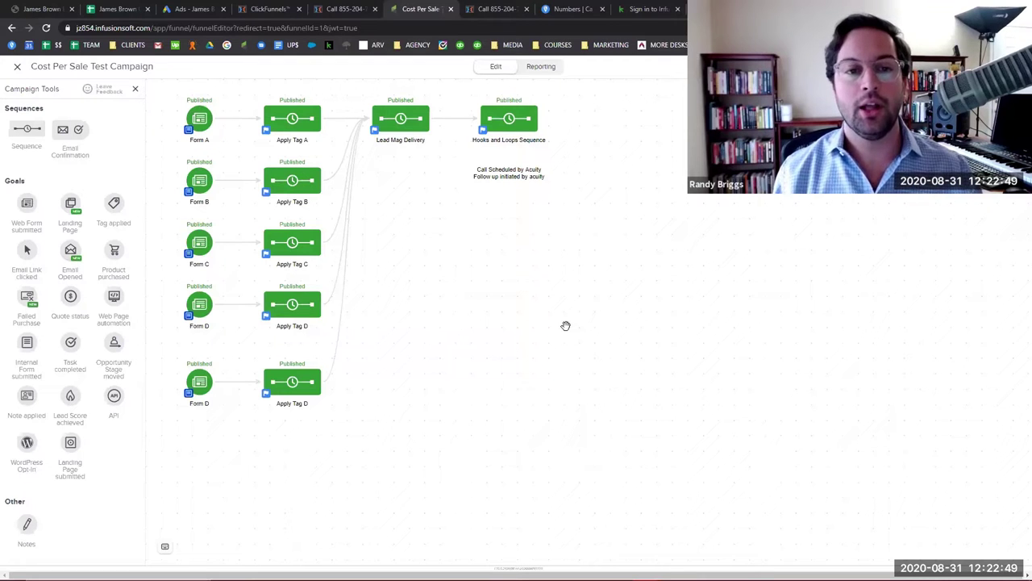
Select the Lead Mag Delivery node on the campaign canvas and open it for editing.
drag(430, 231, 426, 225)
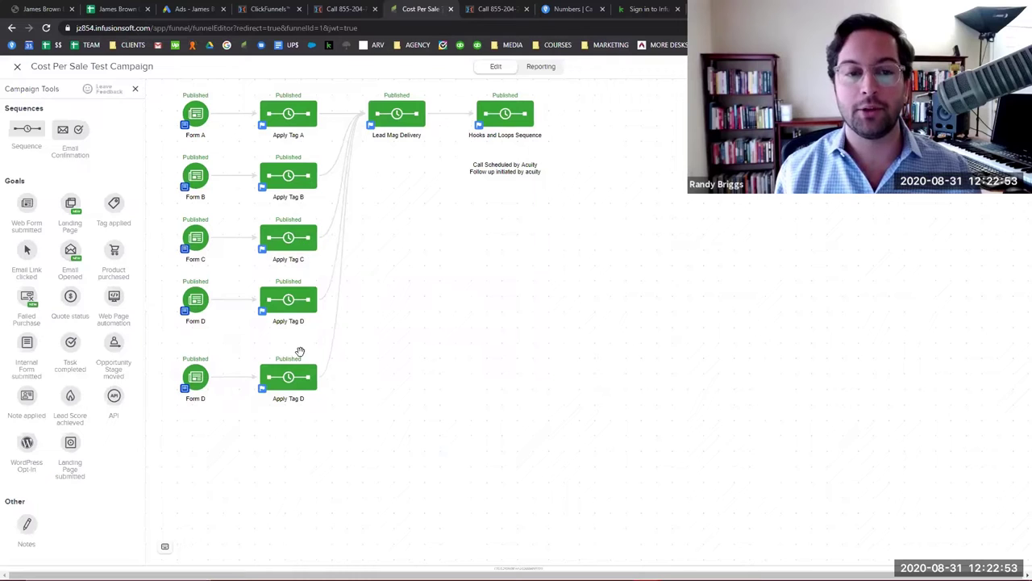
click(397, 111)
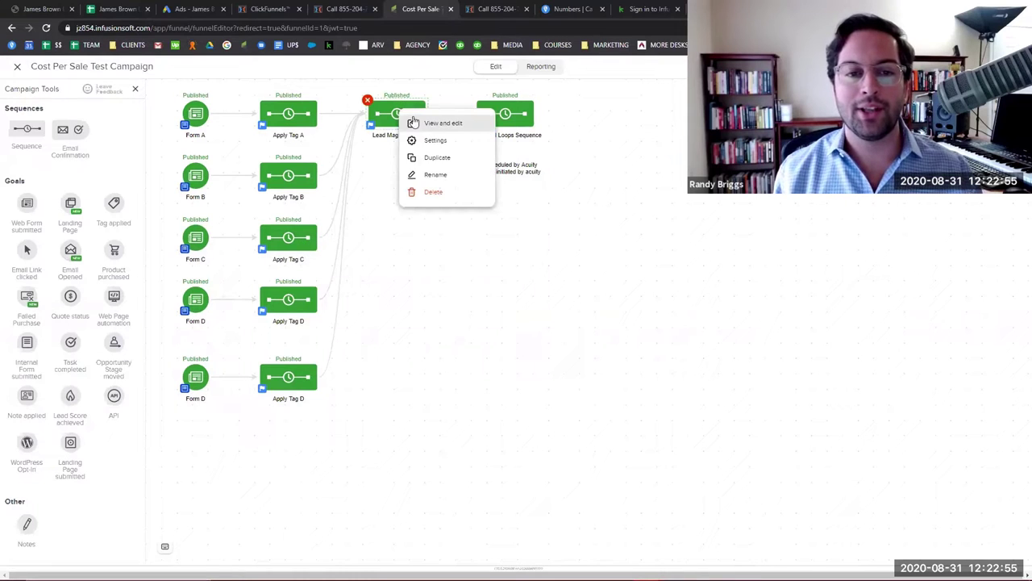
click(413, 121)
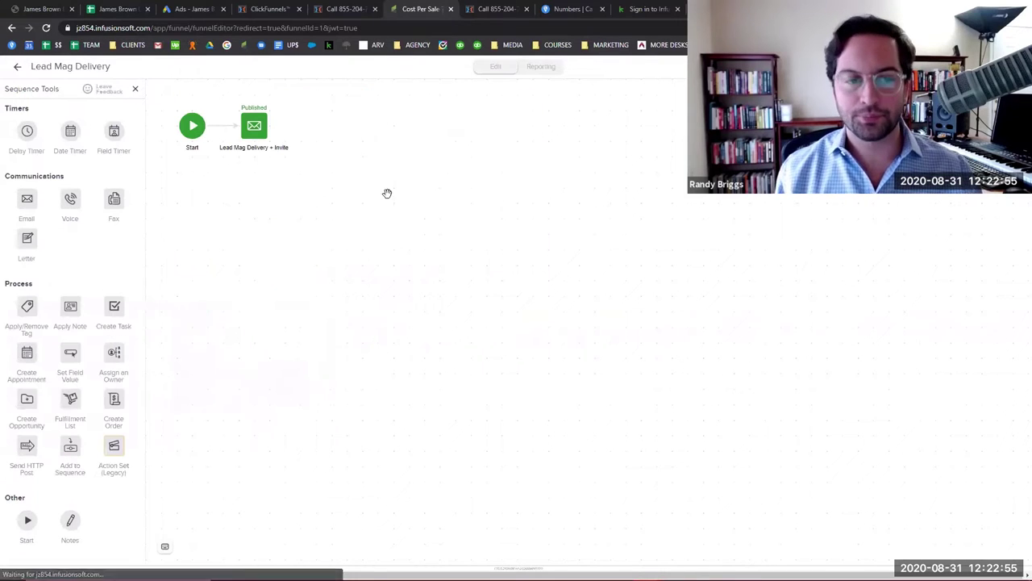
Review the Lead Mag Delivery + Invite email, then close it.
click(254, 127)
click(288, 135)
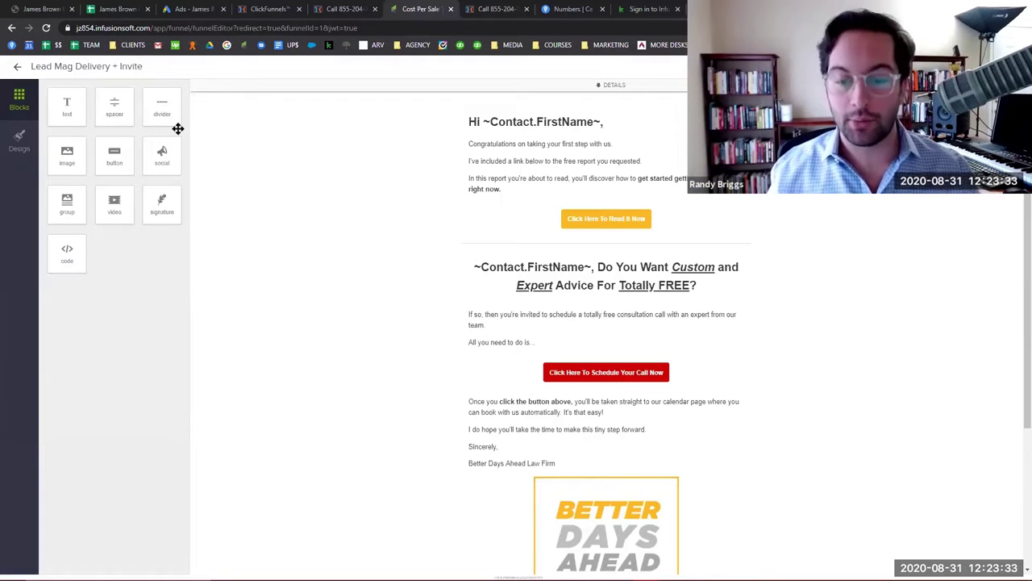
click(17, 66)
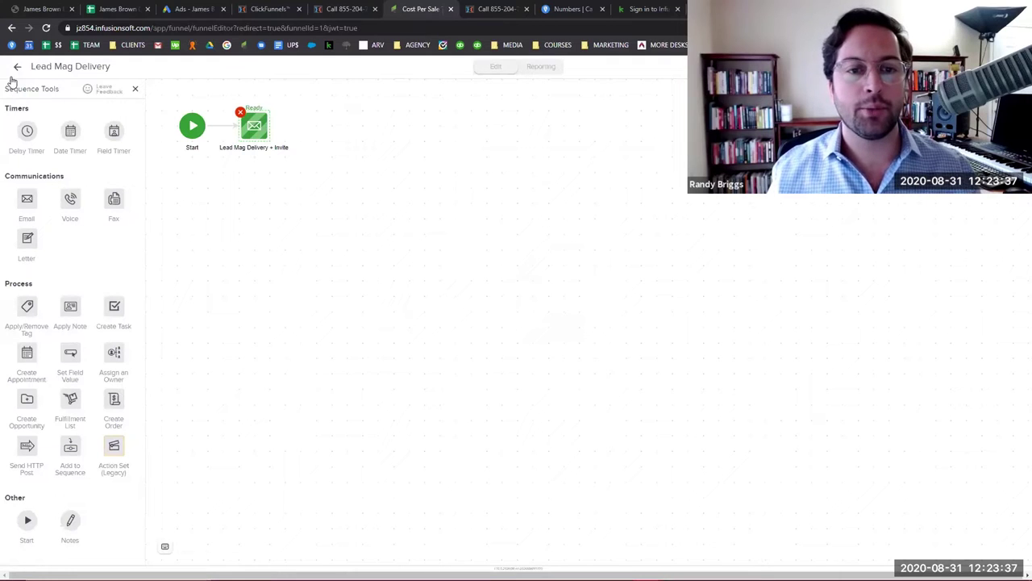
Back on the campaign canvas, open the Hooks and Loops Sequence for editing.
click(13, 77)
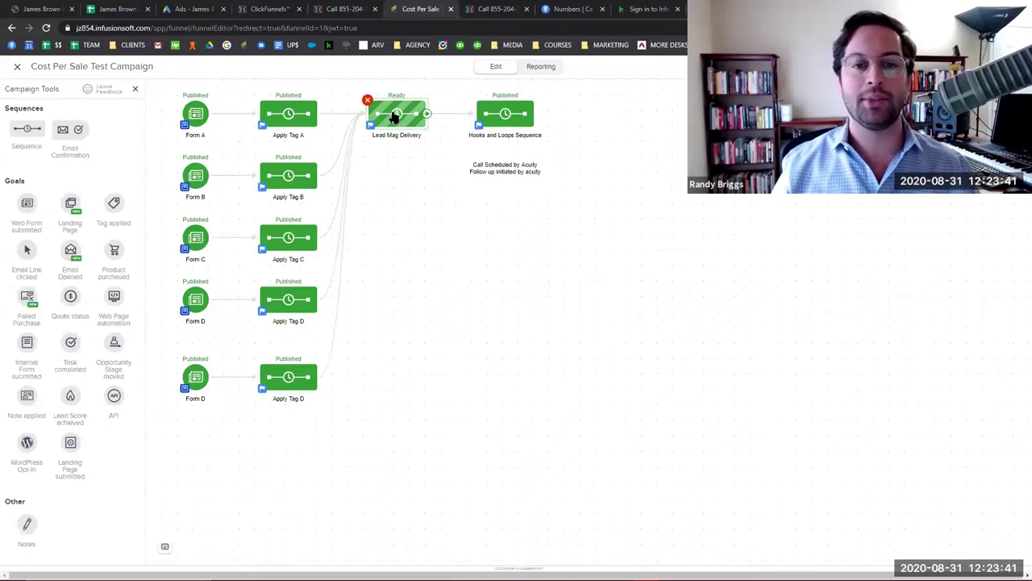
right_click(499, 118)
click(555, 134)
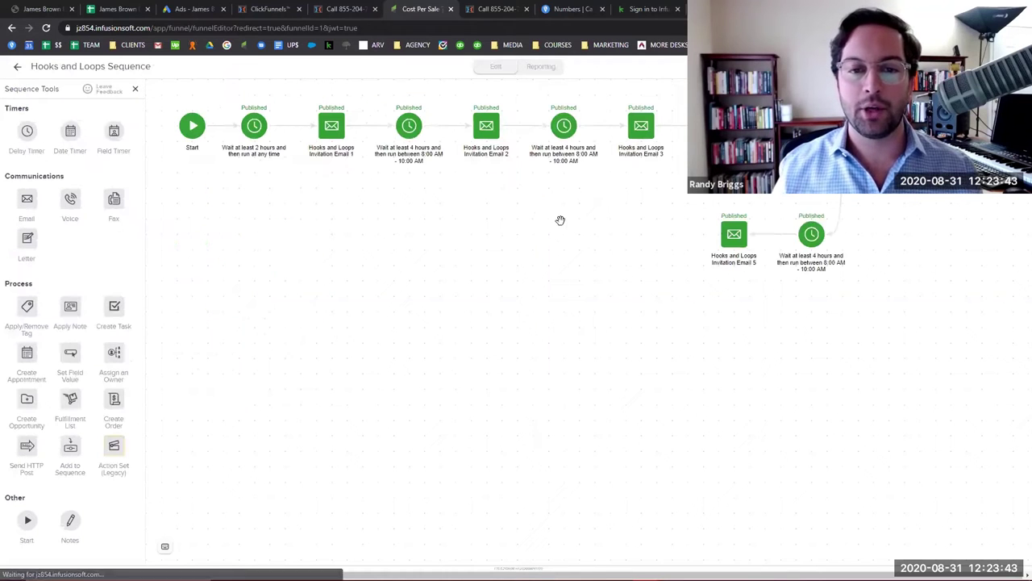
Show ClickFunnels' Sales Page A step and scroll down to its Archived Pages table.
click(290, 8)
scroll(242, 259, down, 2)
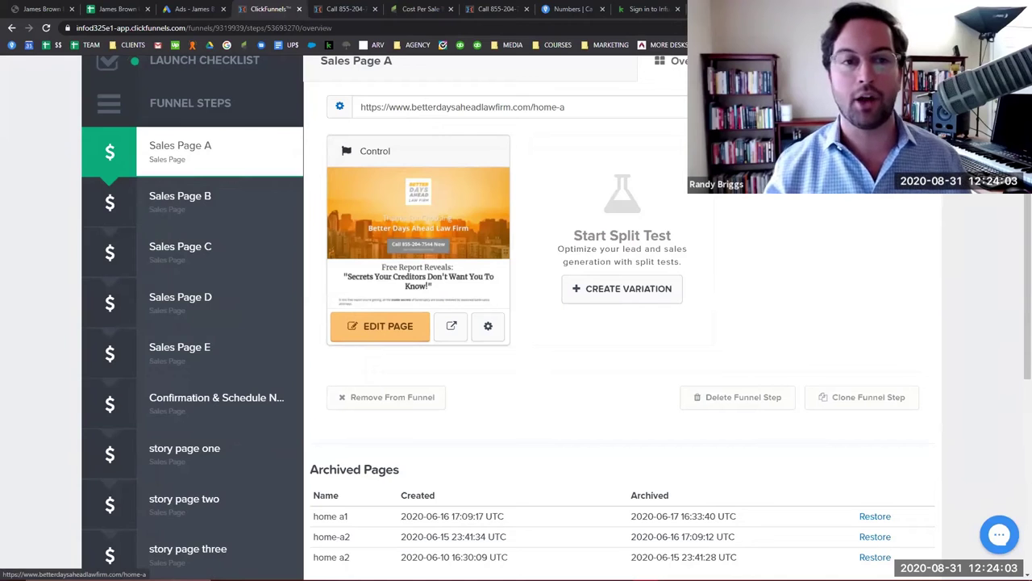
Open the live Sales Page A and inspect its Free Report Reveals heading.
click(702, 106)
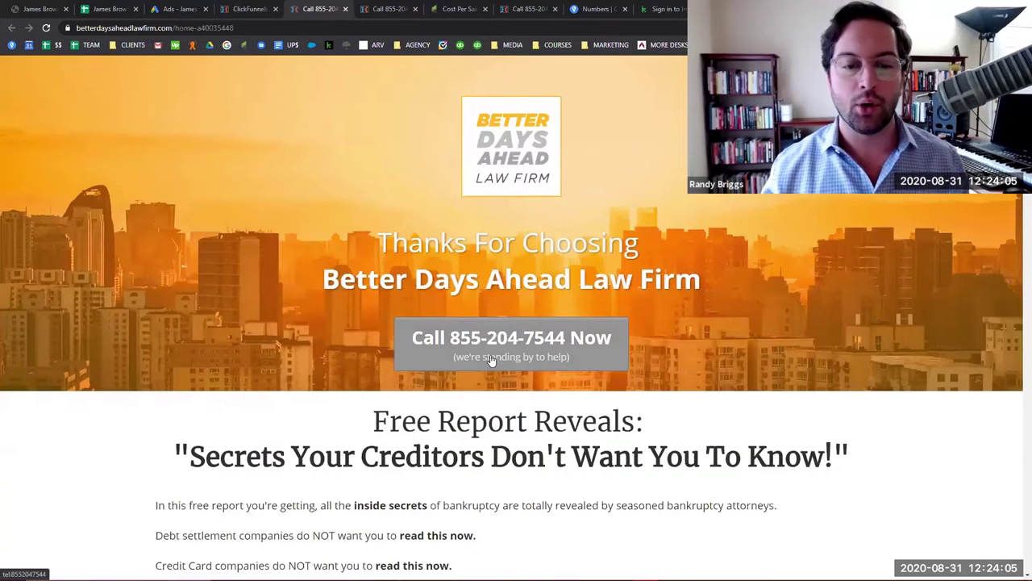
scroll(491, 360, down, 1)
scroll(545, 269, up, 1)
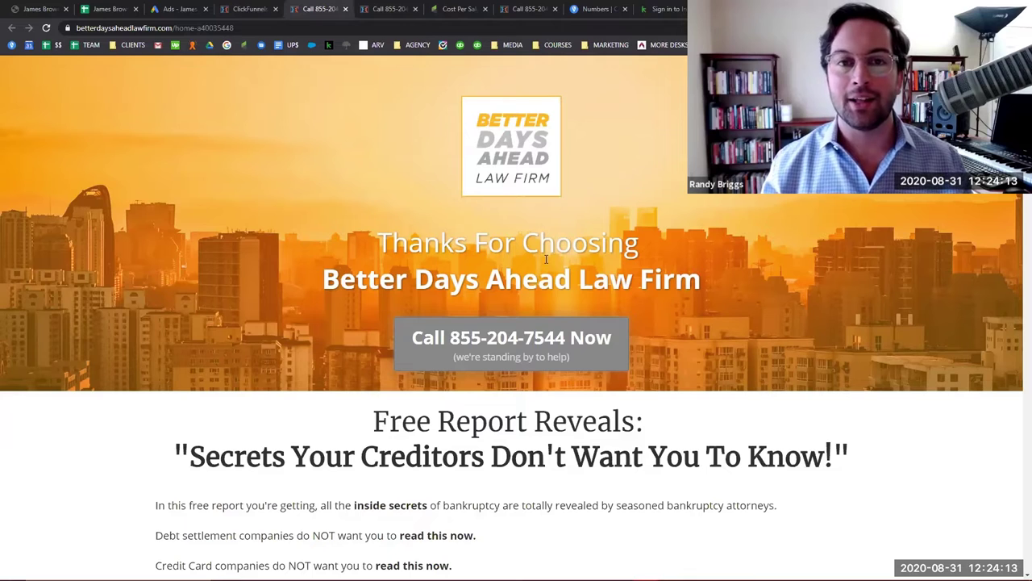
scroll(545, 273, down, 3)
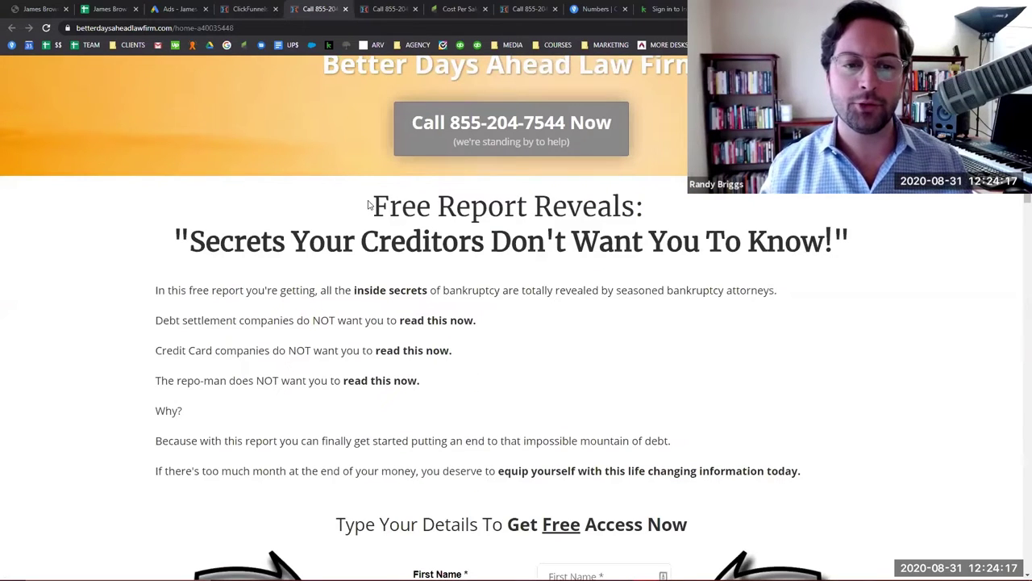
drag(368, 205, 652, 208)
click(349, 225)
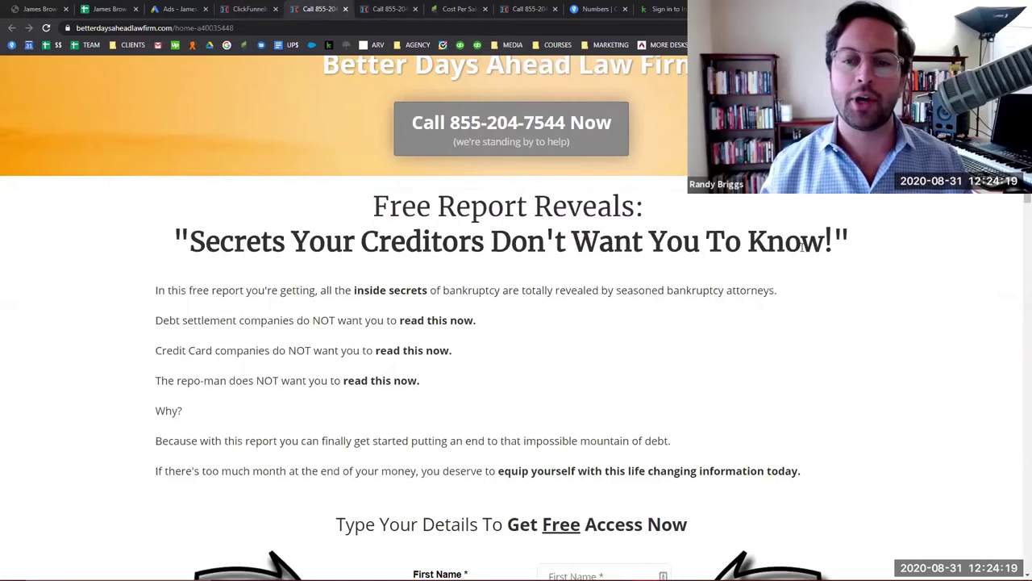
Return to the POC Funnel steps and open the Sales Page B step.
scroll(744, 274, down, 1)
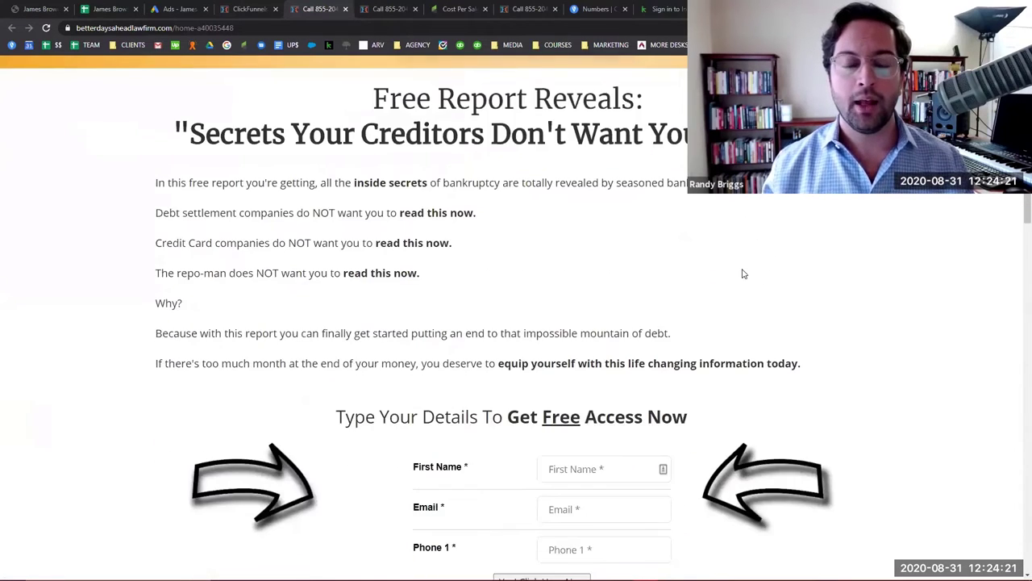
scroll(744, 274, up, 1)
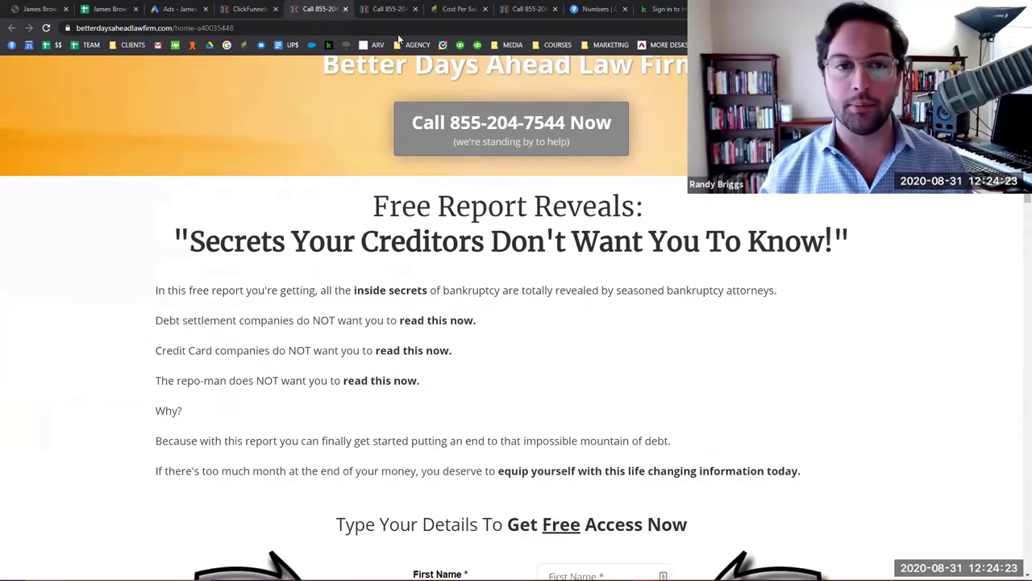
click(242, 9)
click(234, 207)
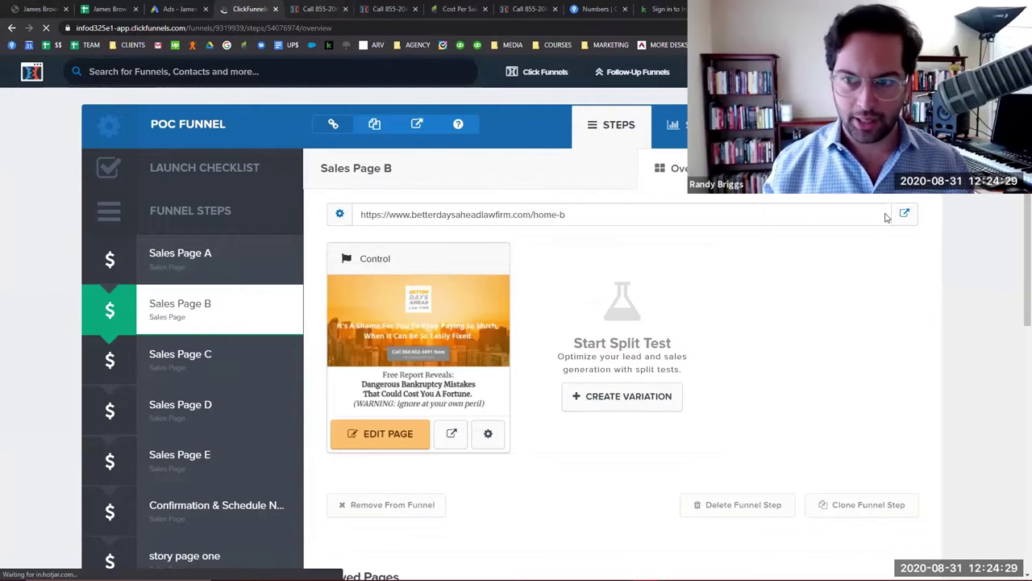
click(903, 213)
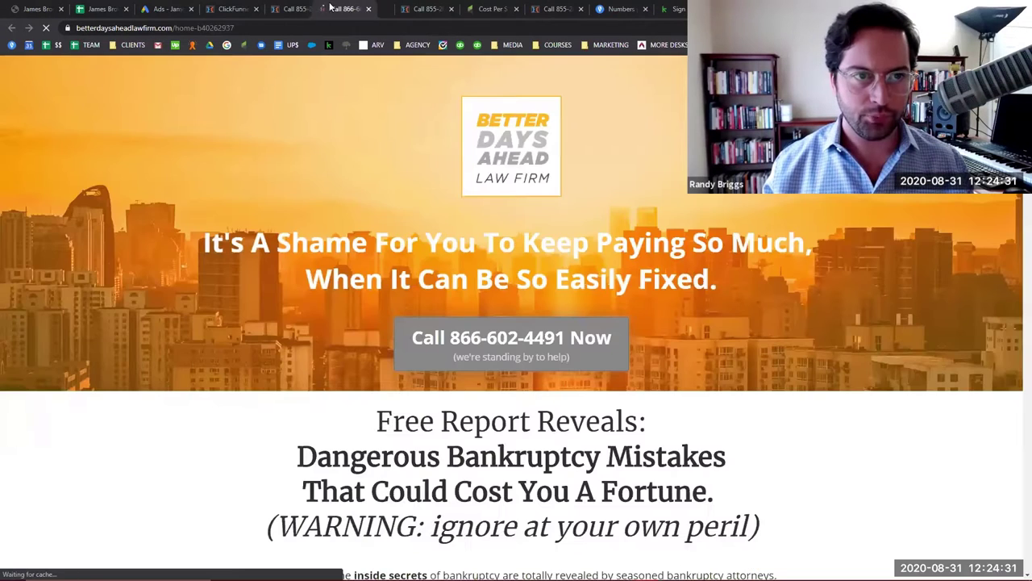
drag(359, 9, 300, 9)
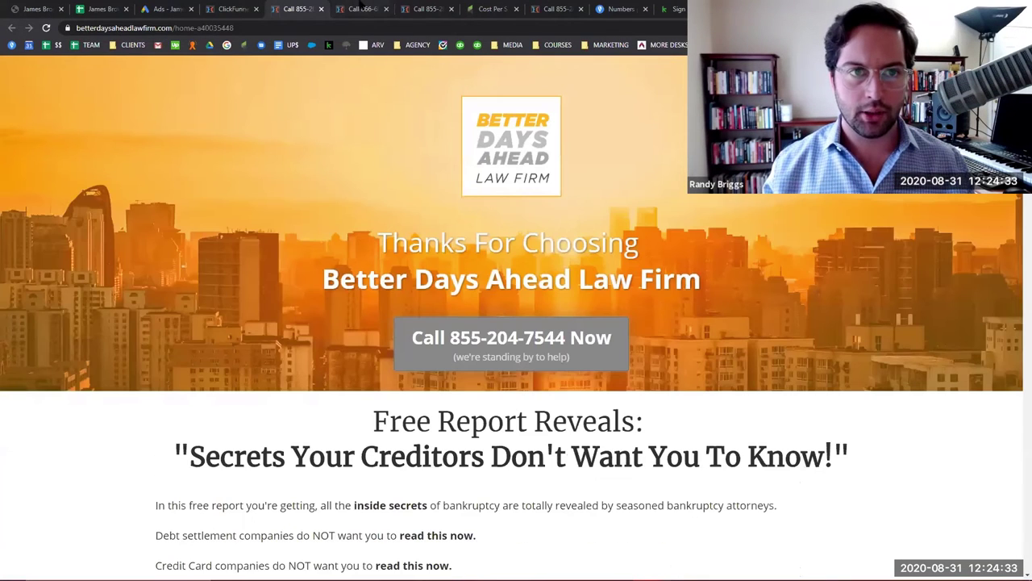
click(362, 9)
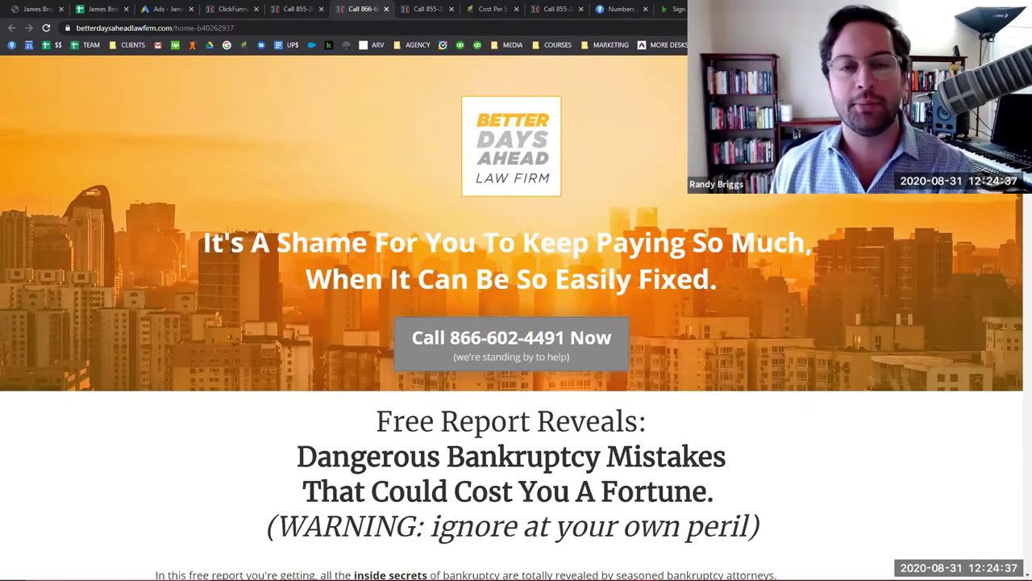
scroll(263, 263, down, 3)
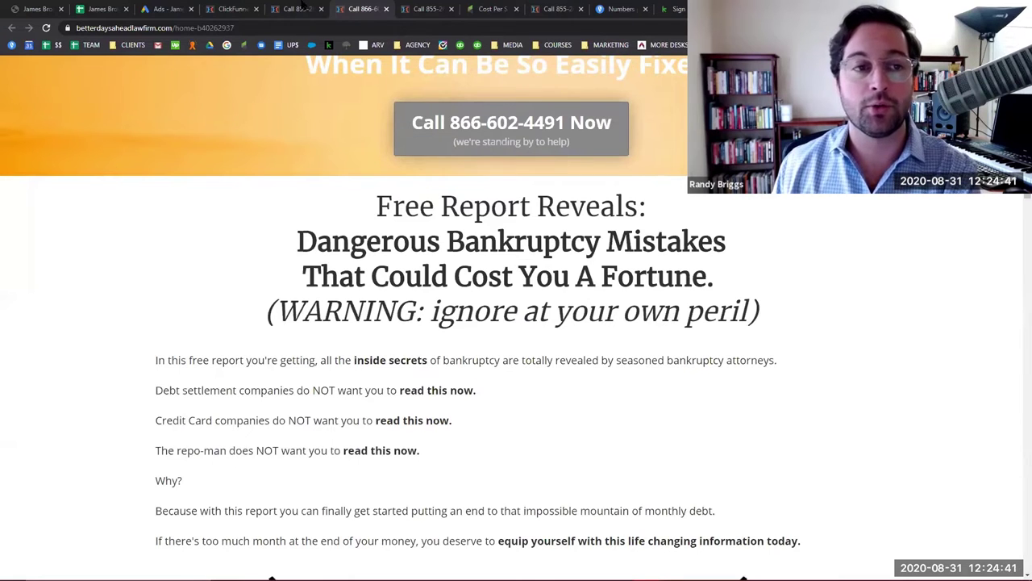
click(234, 8)
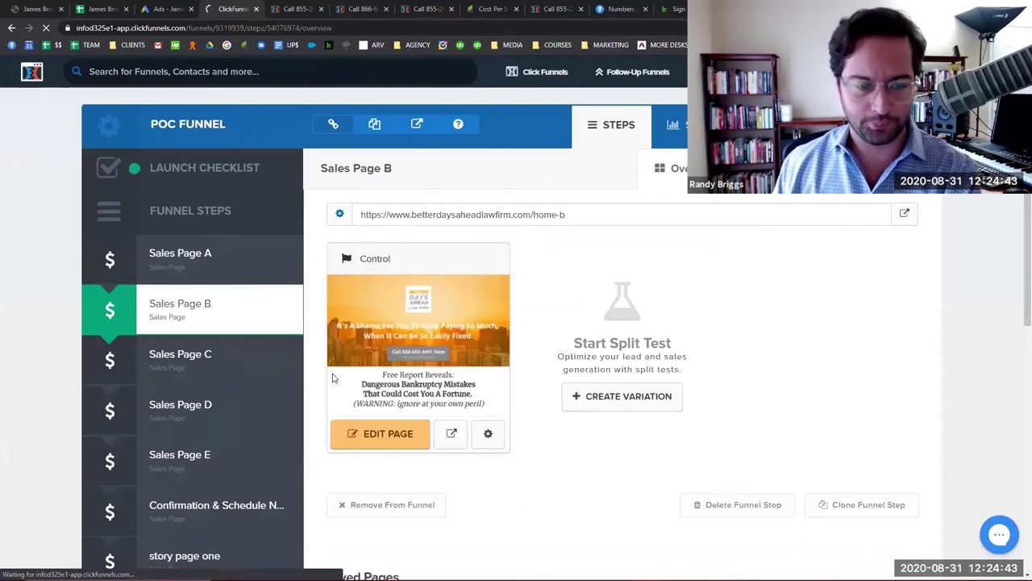
Open Sales Page C's live page in its own tab, placed after the call-number tabs.
click(902, 214)
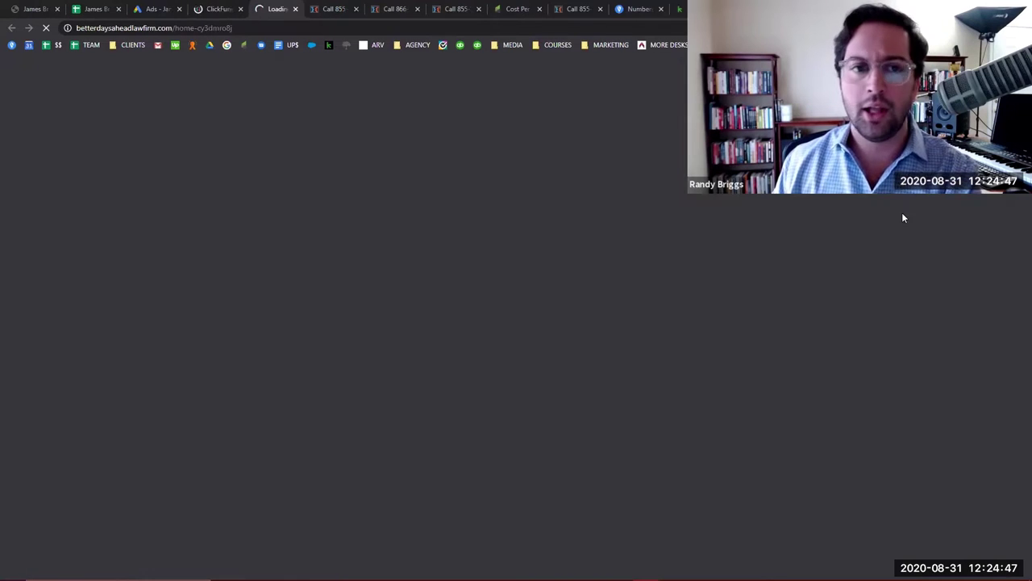
drag(295, 17, 413, 14)
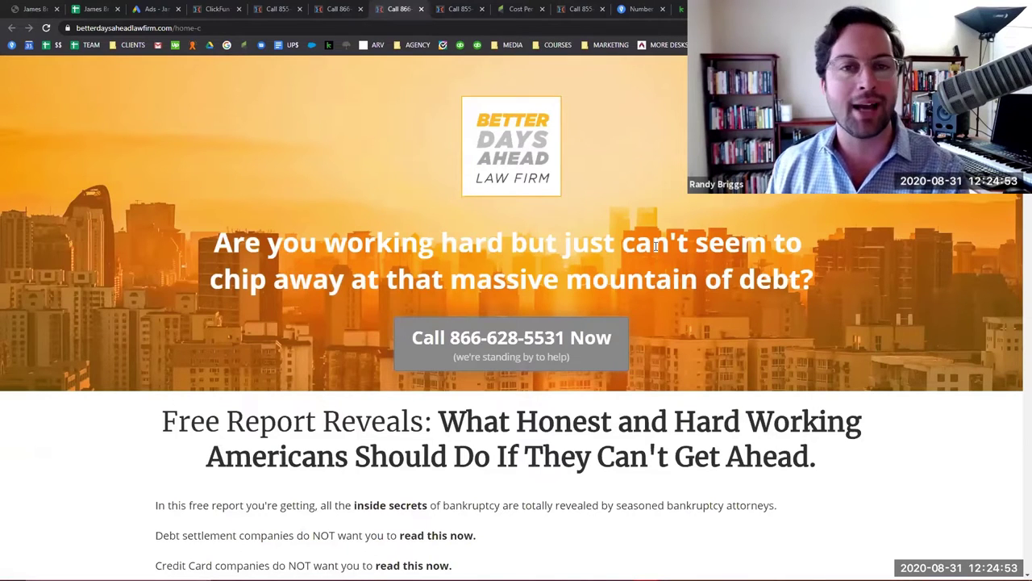
scroll(666, 276, down, 3)
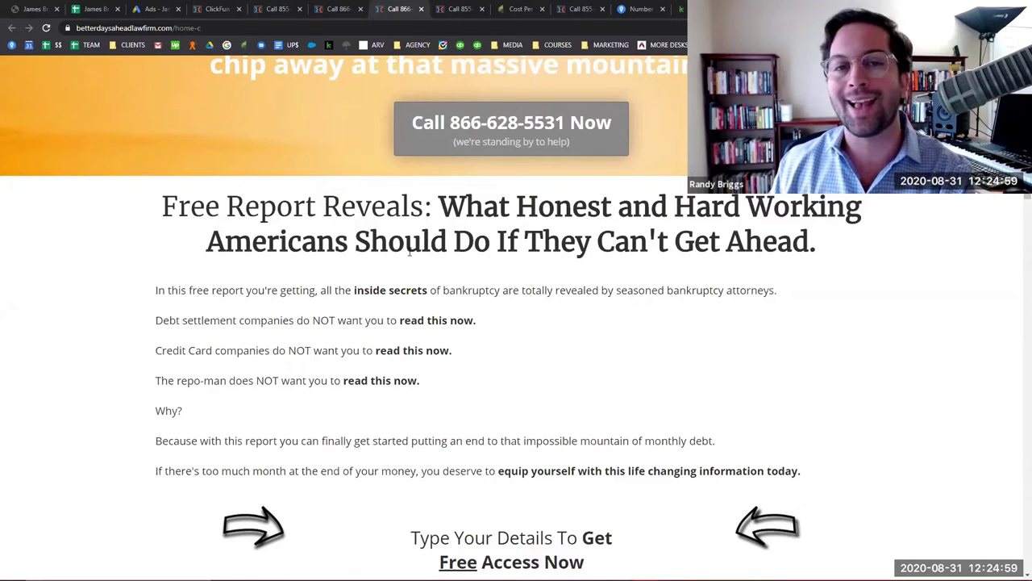
scroll(416, 74, up, 3)
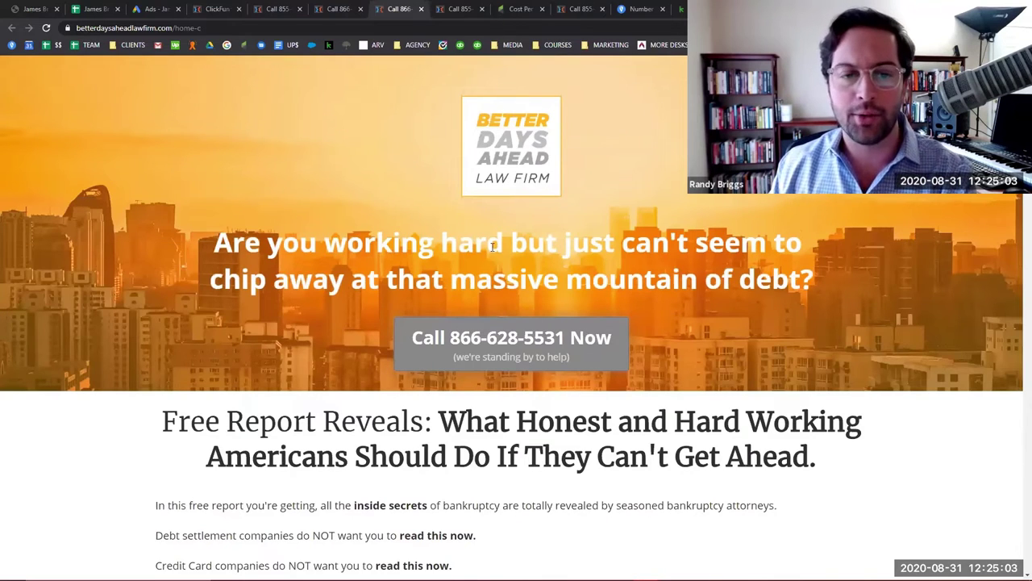
scroll(494, 248, down, 4)
scroll(493, 248, up, 1)
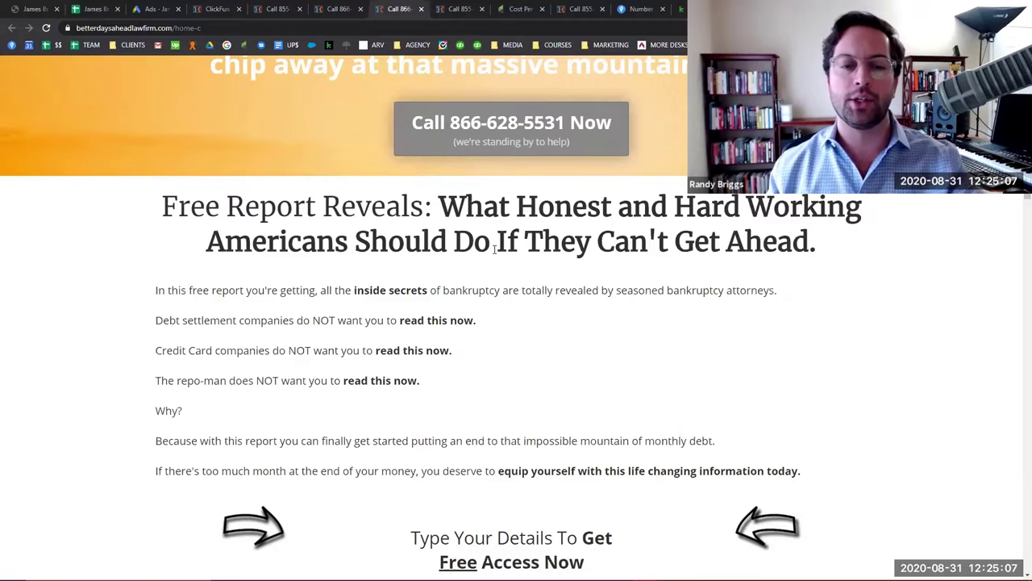
scroll(494, 249, down, 1)
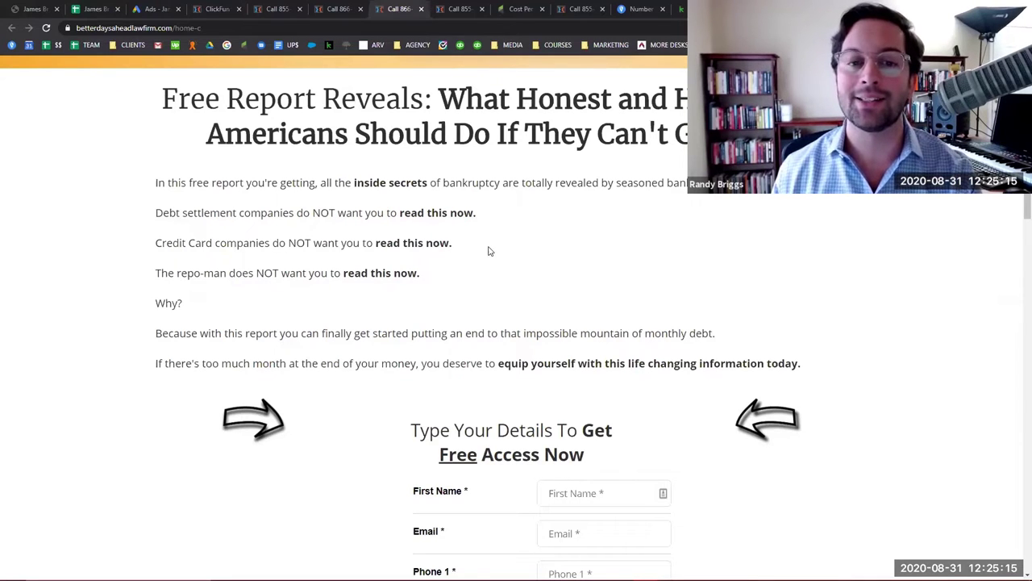
scroll(488, 251, up, 1)
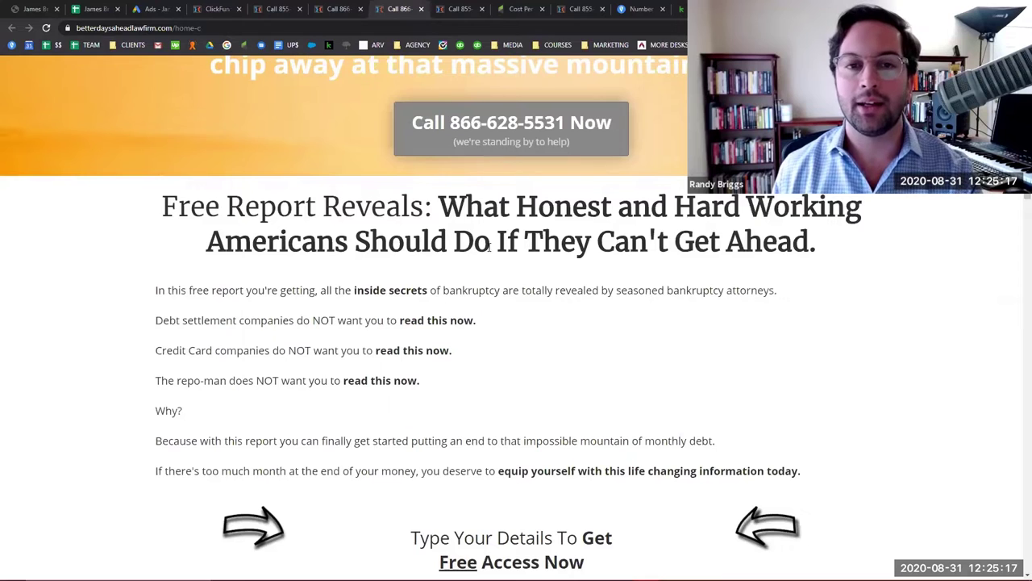
scroll(489, 249, down, 2)
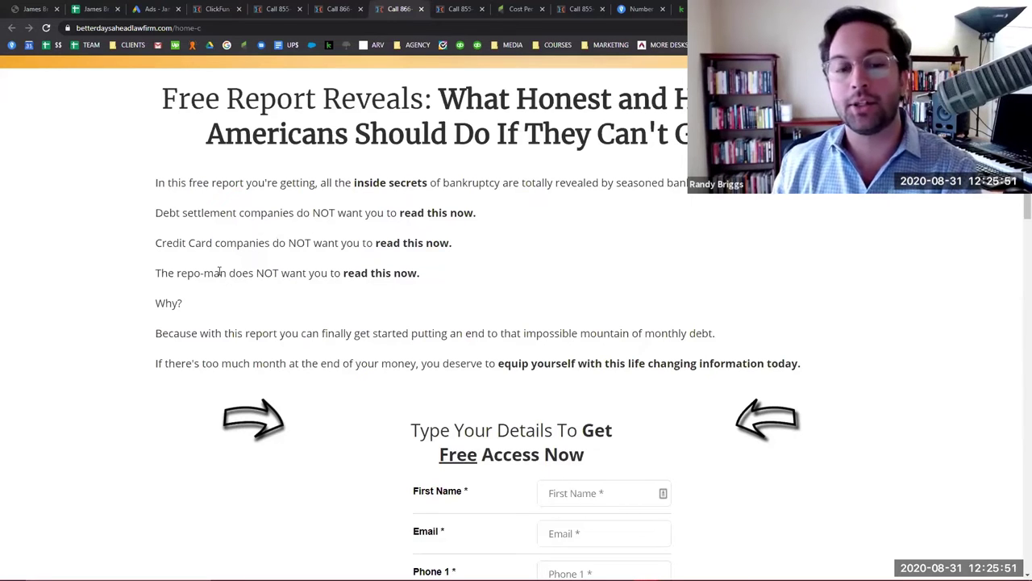
scroll(282, 272, down, 1)
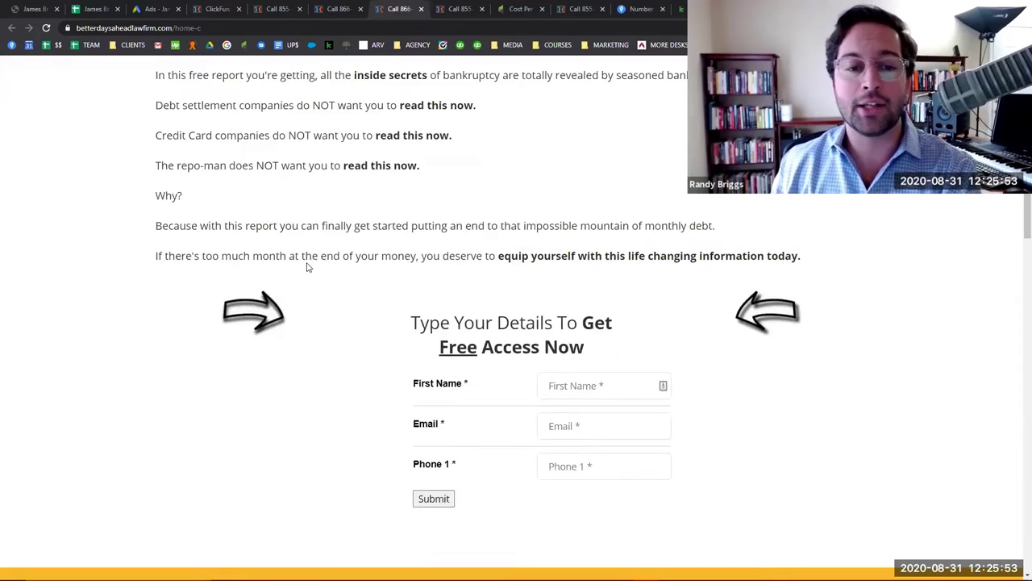
scroll(307, 266, up, 2)
scroll(306, 266, up, 2)
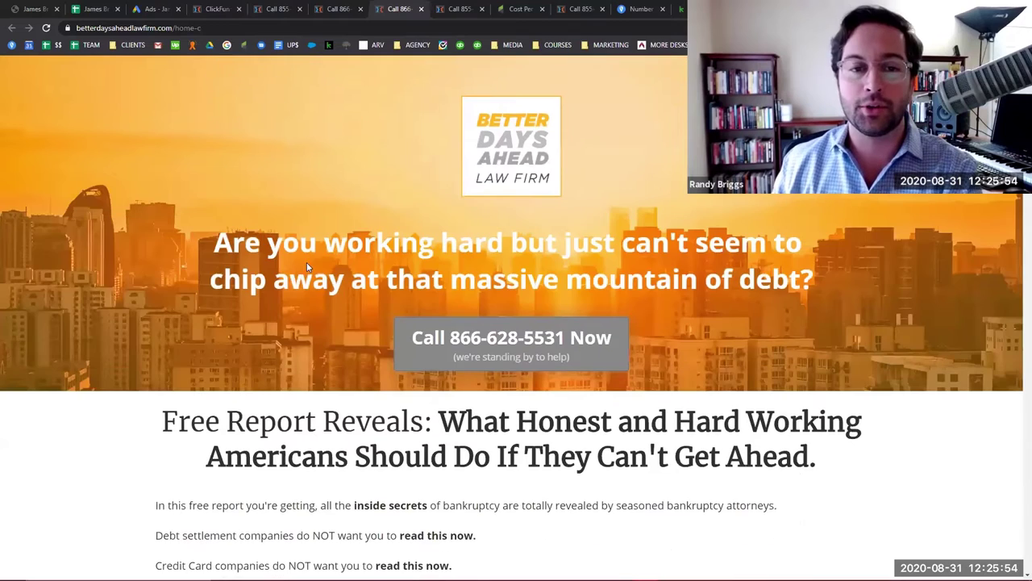
middle_click(400, 7)
click(335, 8)
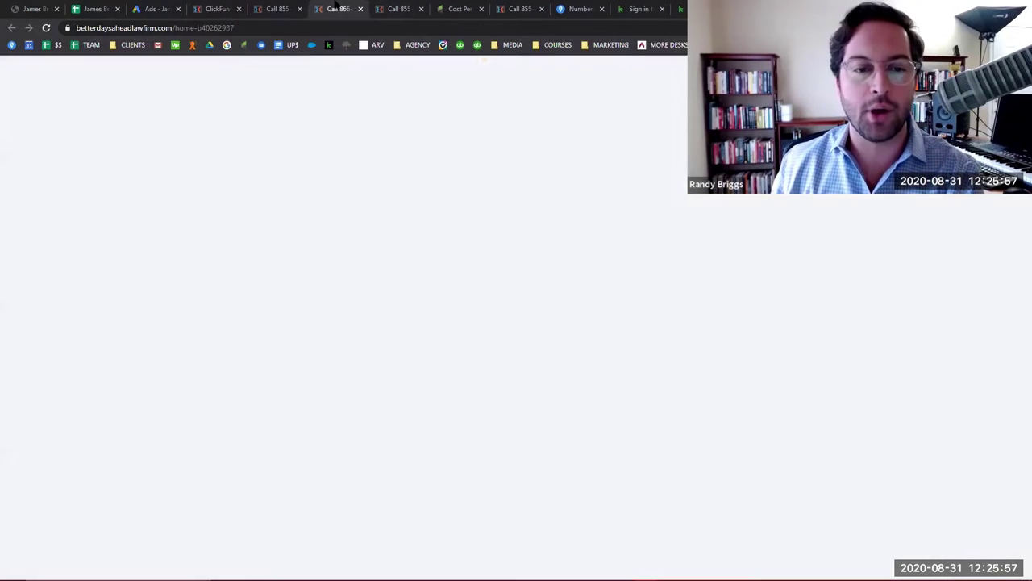
click(274, 8)
middle_click(335, 8)
click(335, 8)
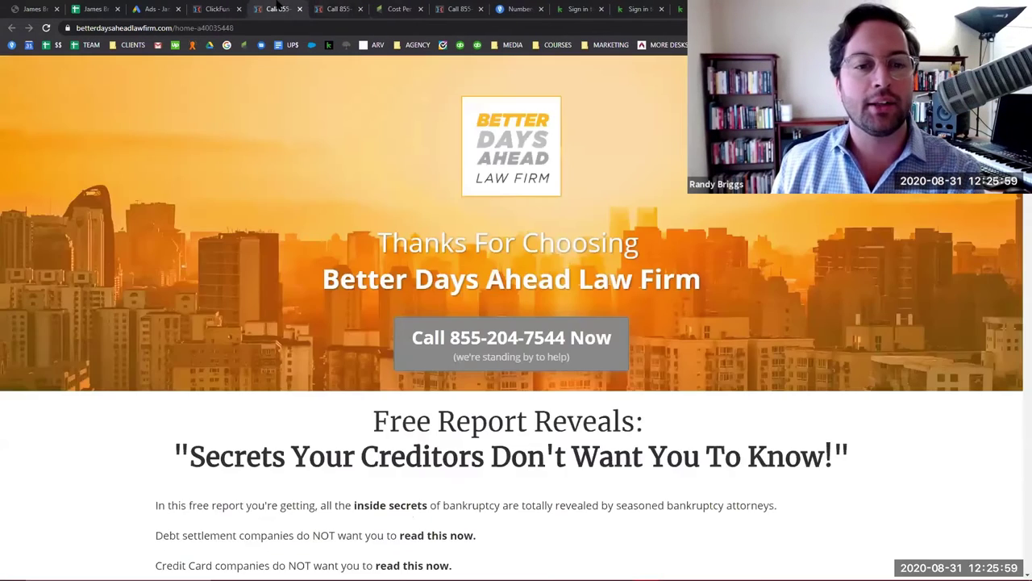
middle_click(334, 8)
click(216, 8)
click(333, 8)
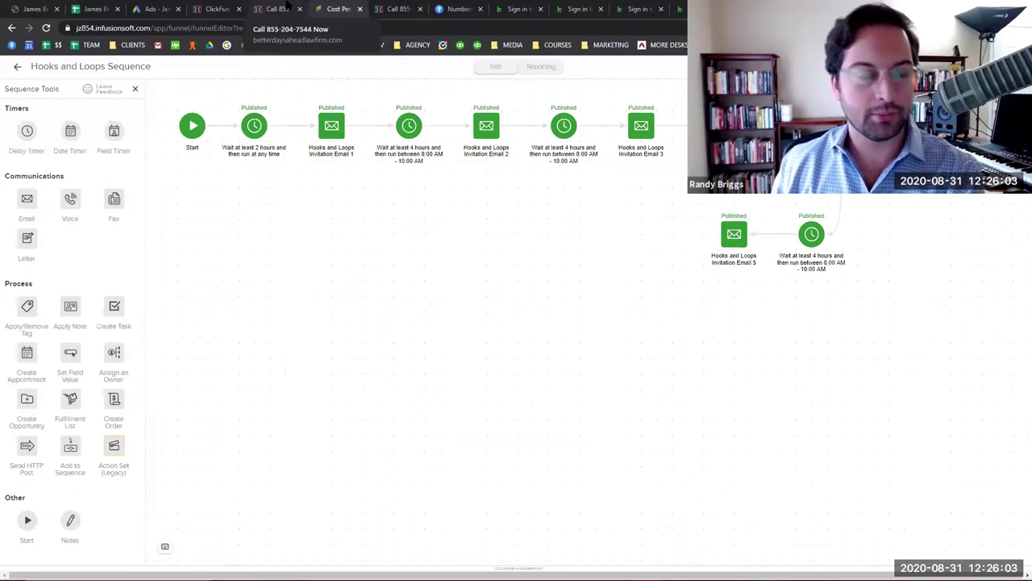
click(288, 8)
click(332, 8)
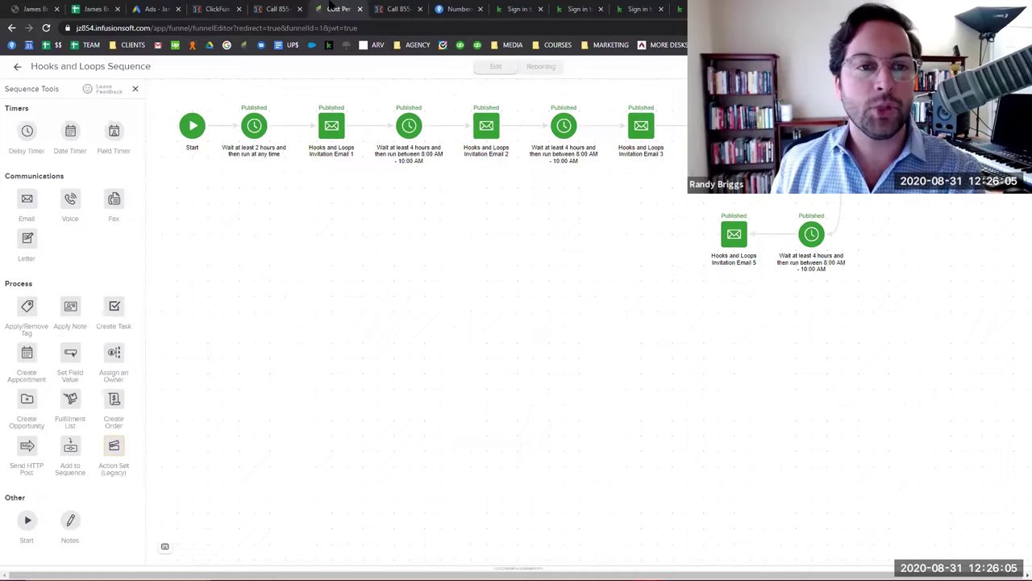
click(266, 8)
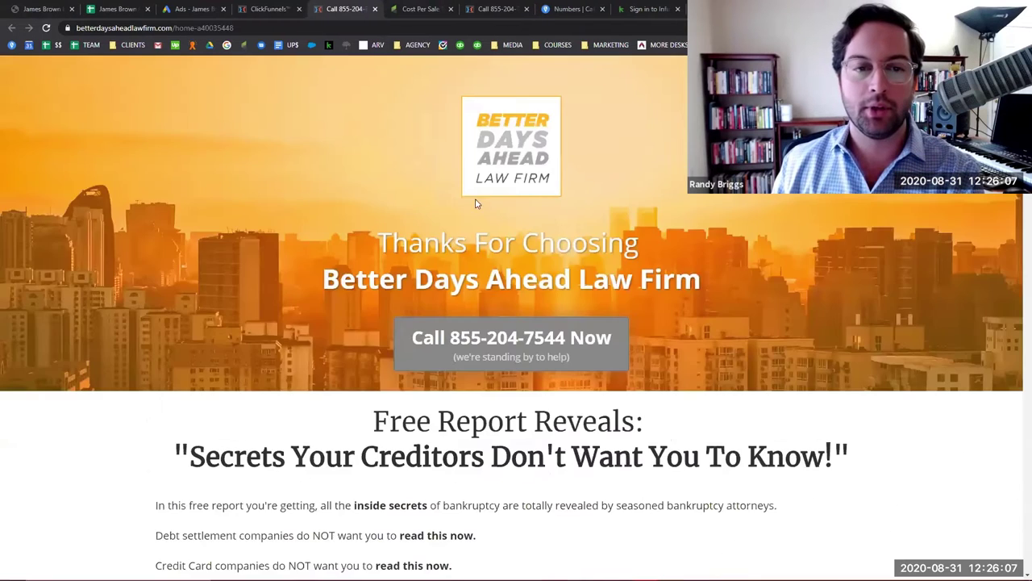
Open POC Funnel's Confirmation & Schedule Now step and view its live page in a new tab.
key(ctrl+shift+Tab)
scroll(321, 260, down, 3)
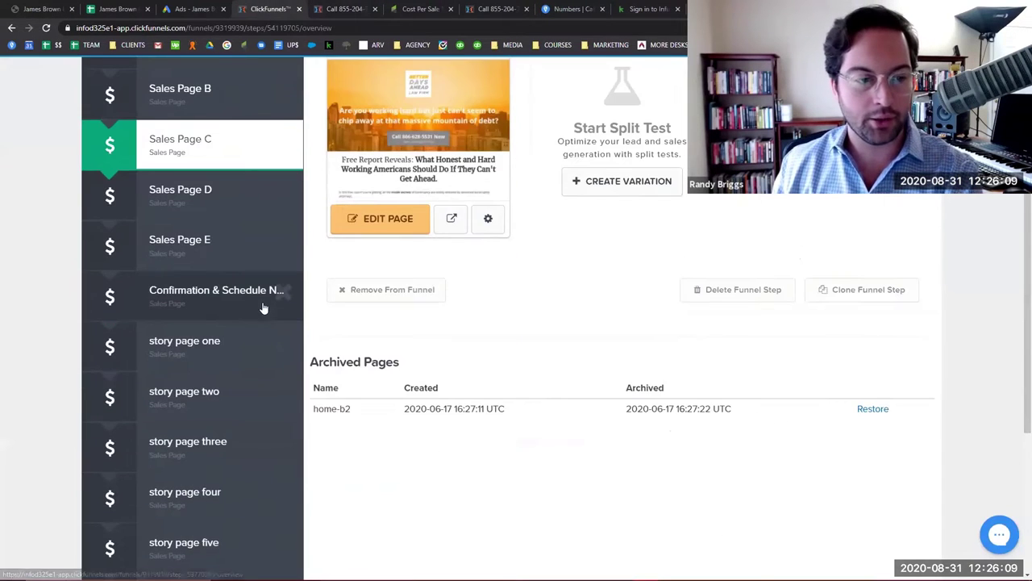
click(231, 306)
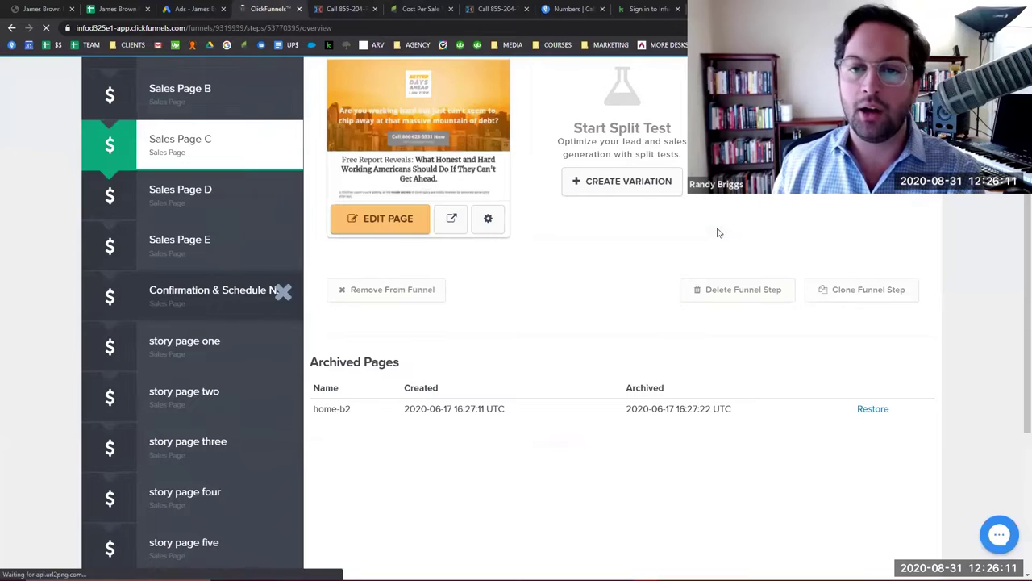
click(862, 214)
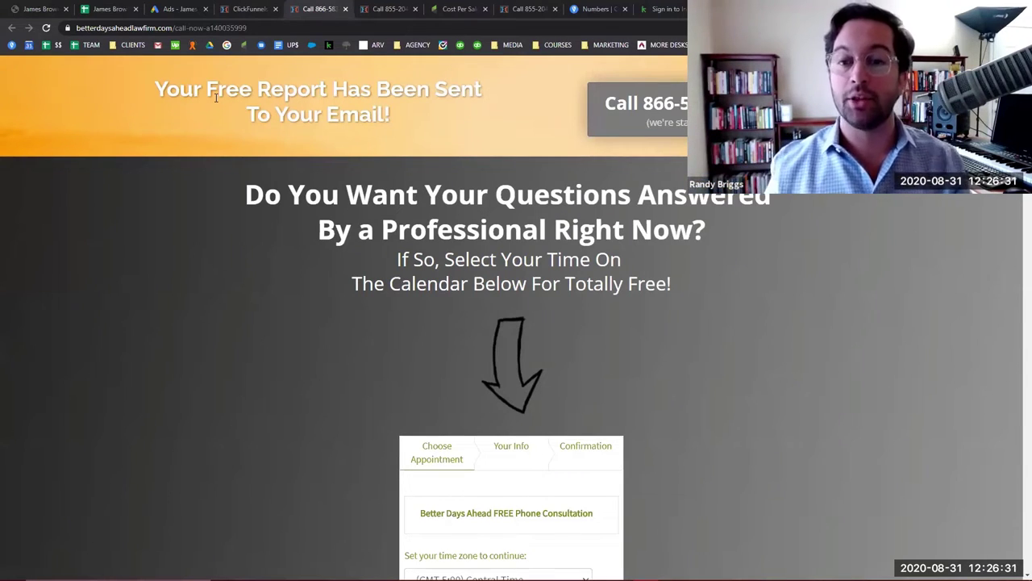
Scroll through the free report confirmation and consultation booking page.
scroll(419, 193, down, 2)
scroll(419, 191, down, 4)
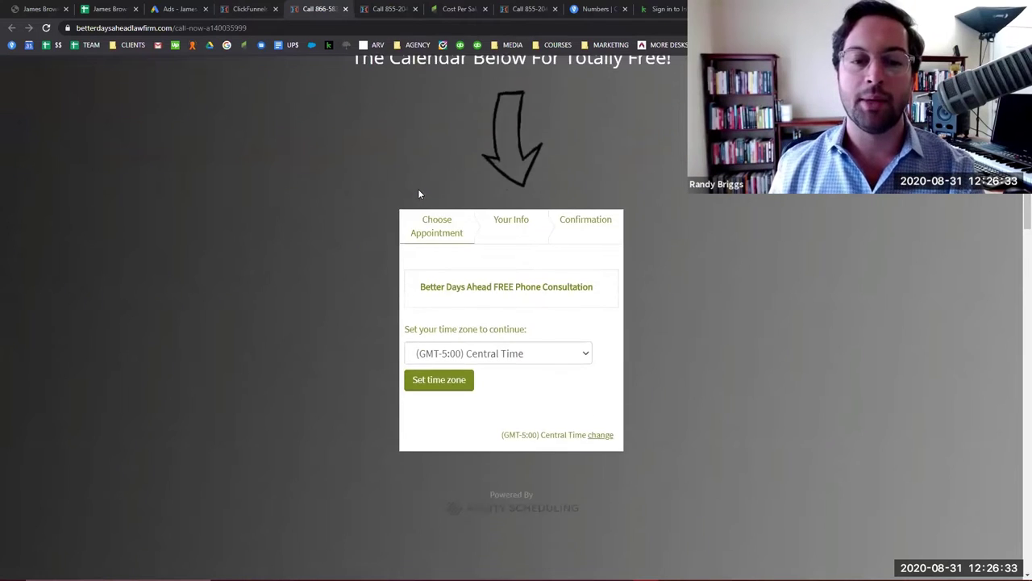
scroll(419, 192, up, 6)
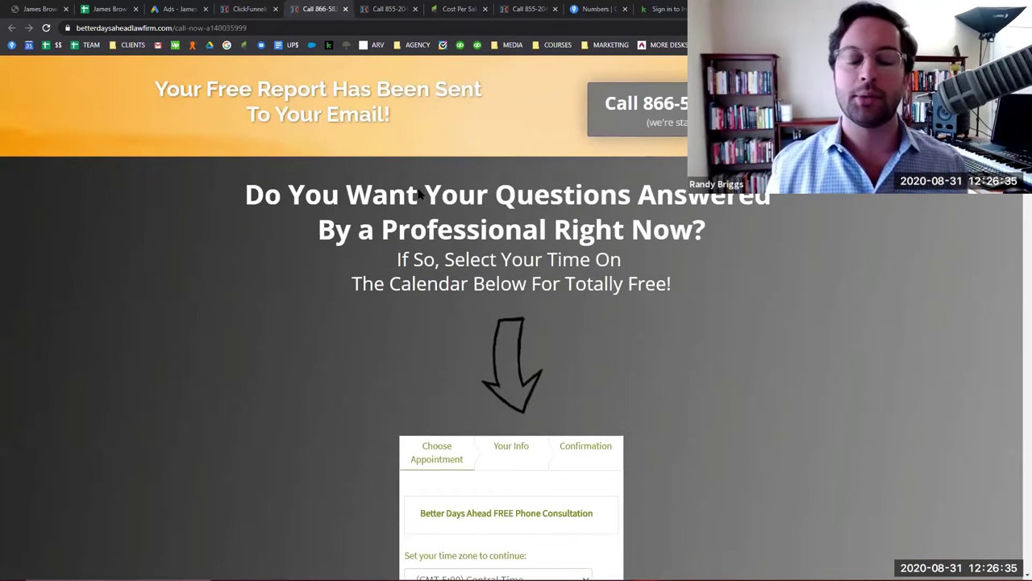
scroll(418, 192, down, 2)
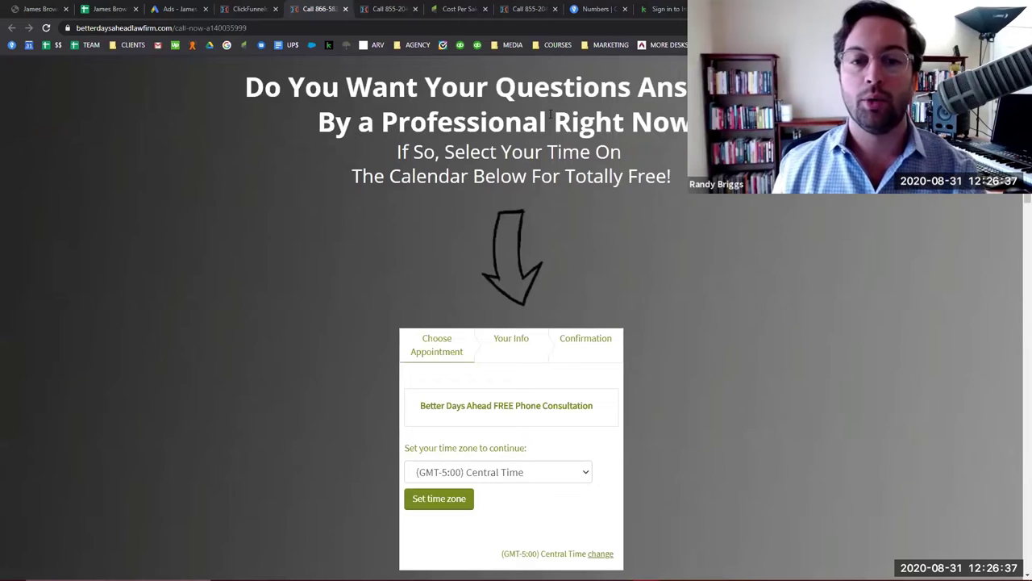
scroll(580, 161, down, 5)
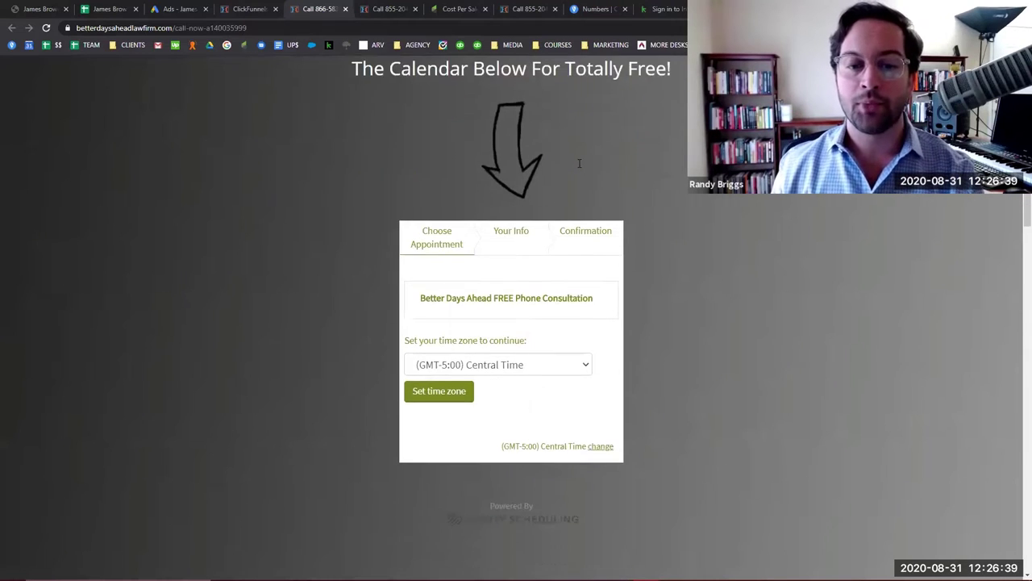
scroll(556, 202, up, 2)
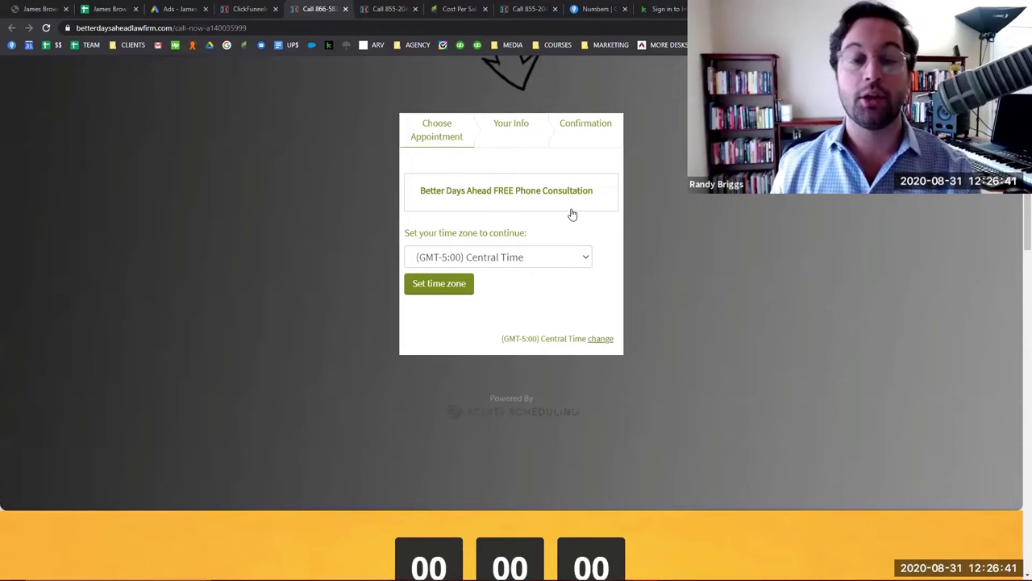
scroll(581, 217, down, 3)
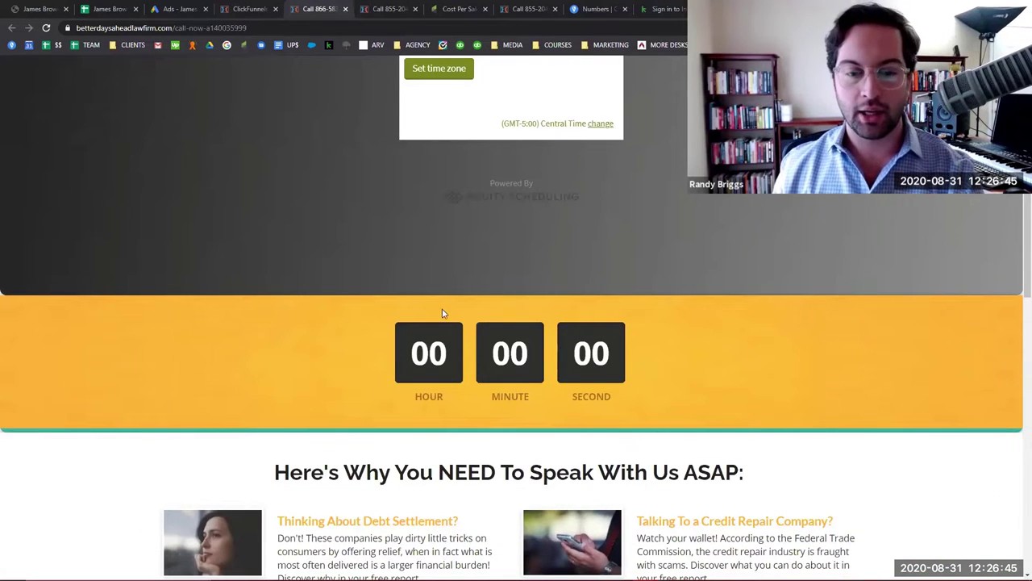
scroll(441, 306, up, 7)
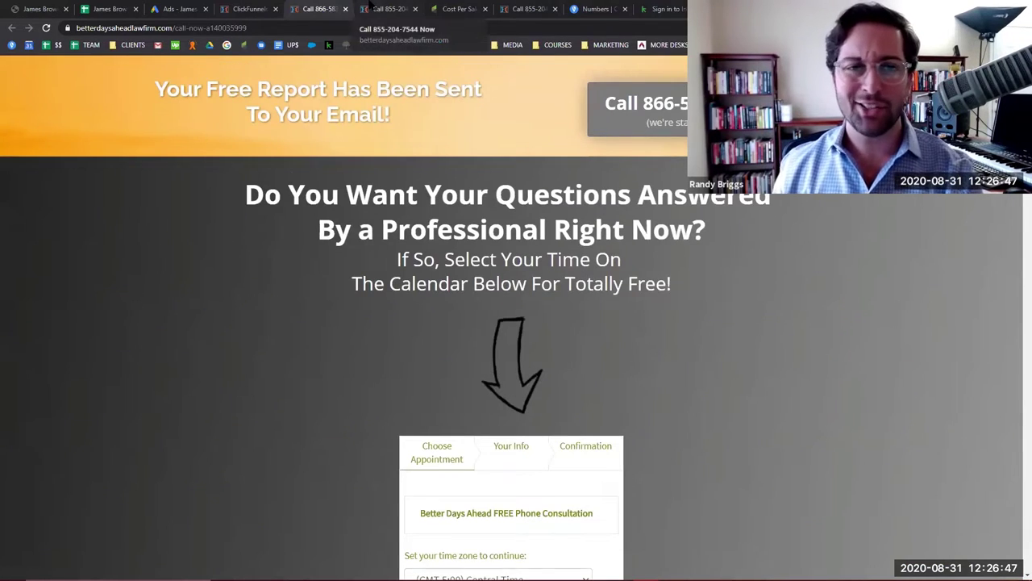
Check the opt-in form page, then move to Infusionsoft's Hooks and Loops Sequence.
click(379, 9)
click(322, 9)
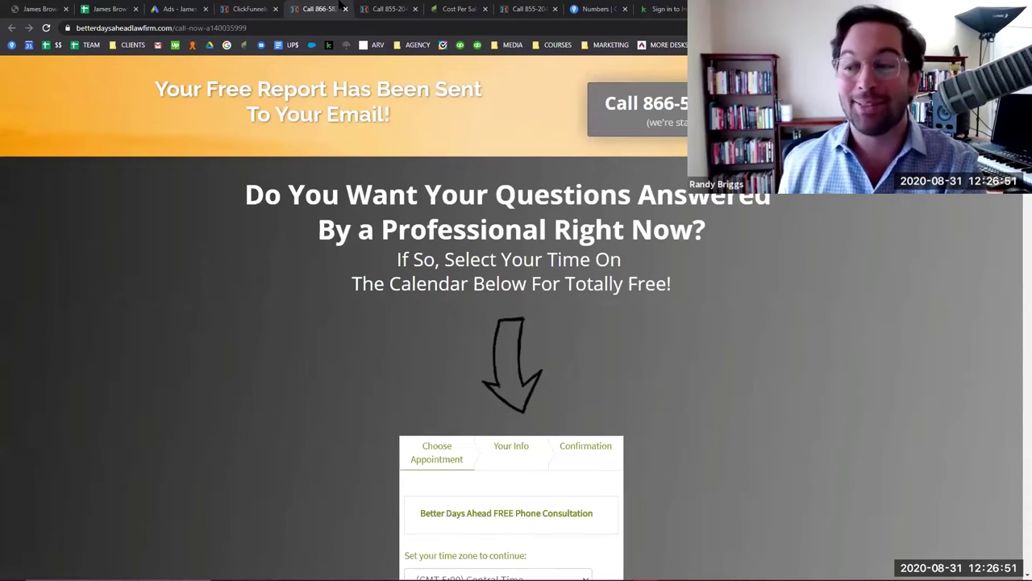
click(376, 9)
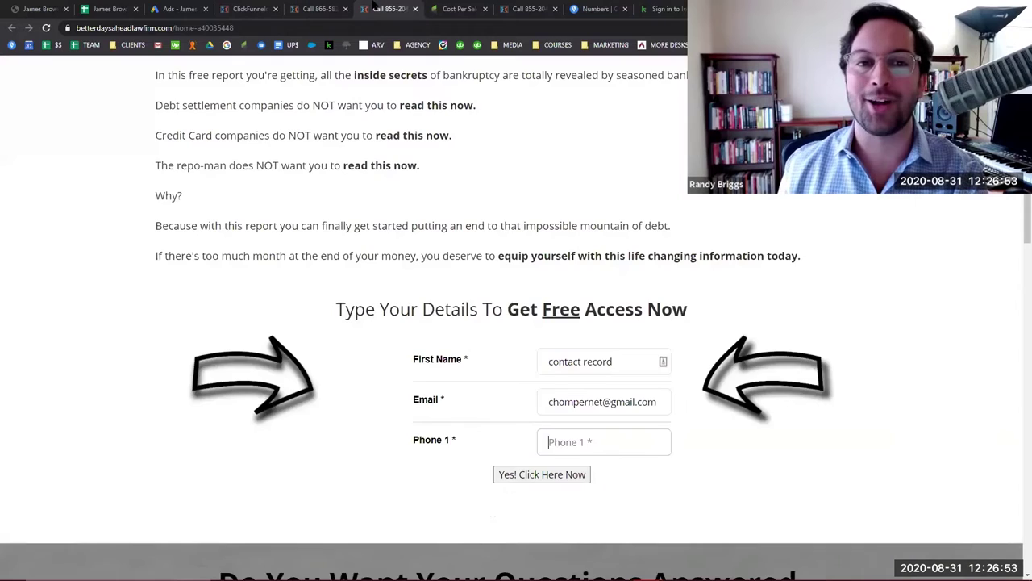
scroll(445, 266, up, 5)
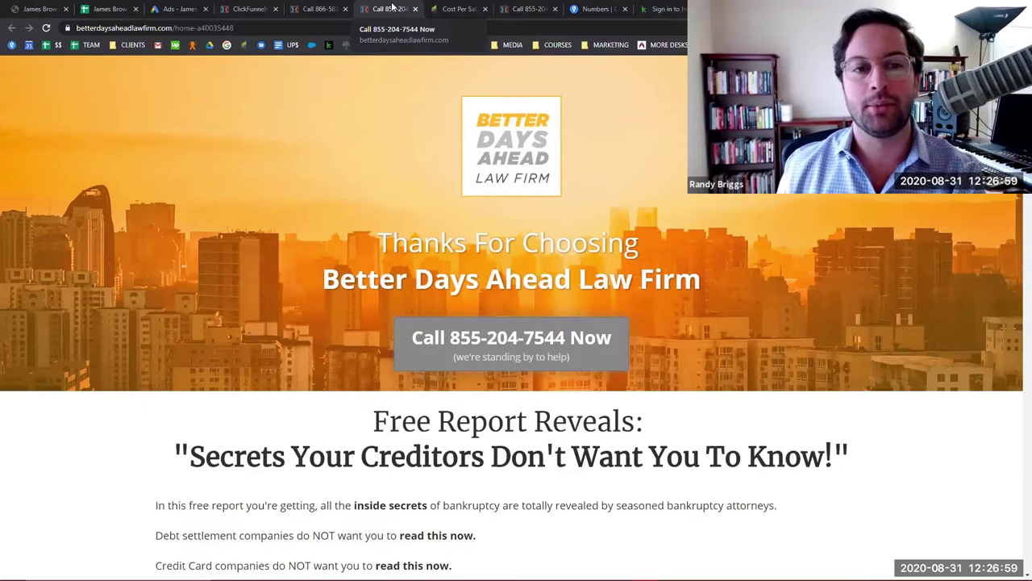
click(350, 8)
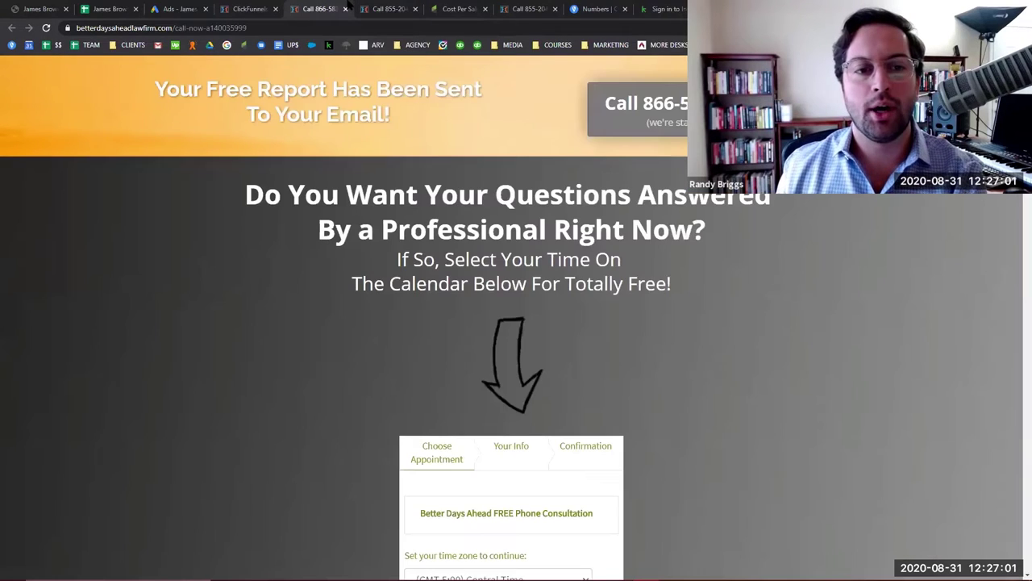
click(447, 8)
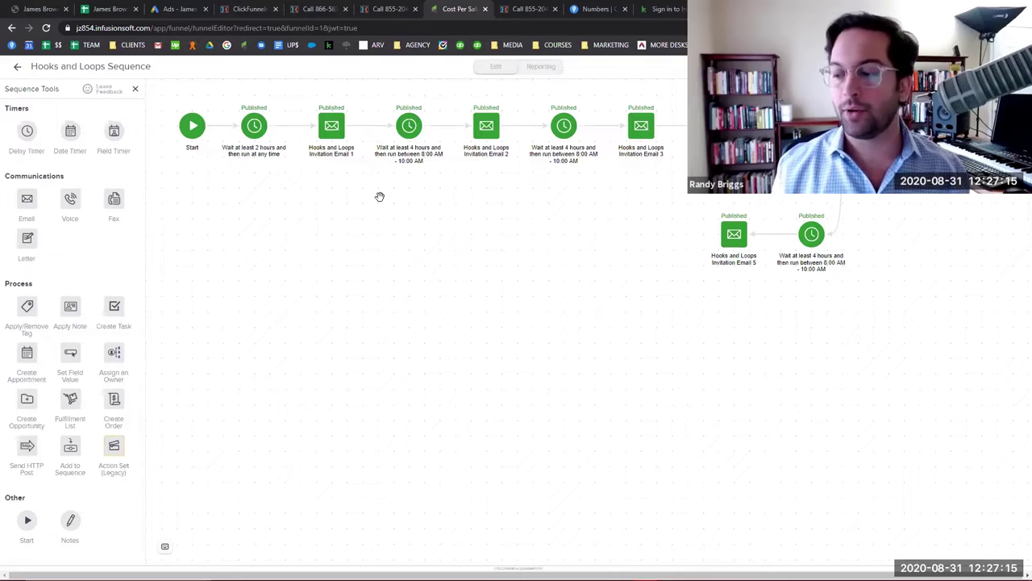
click(246, 9)
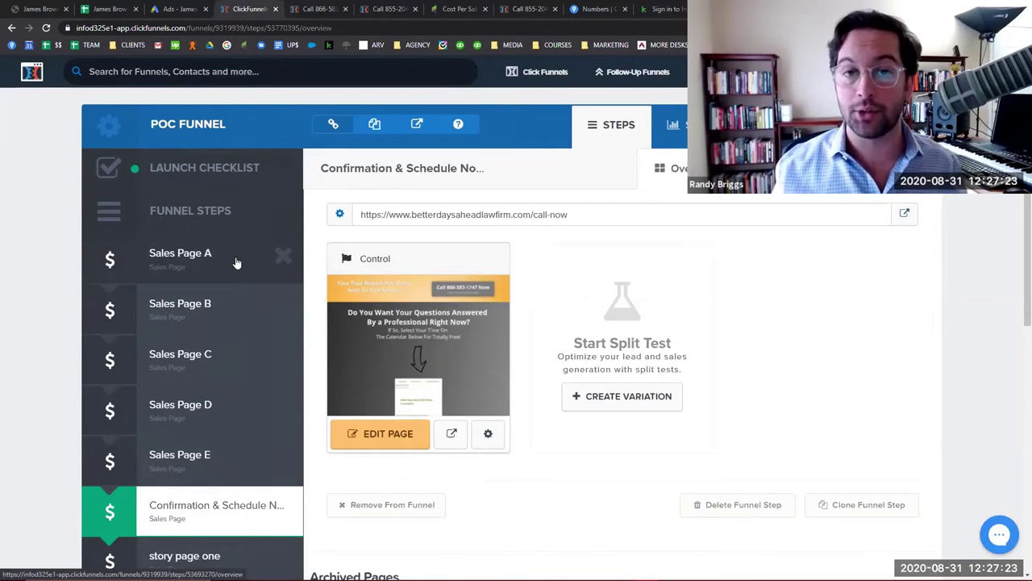
click(458, 8)
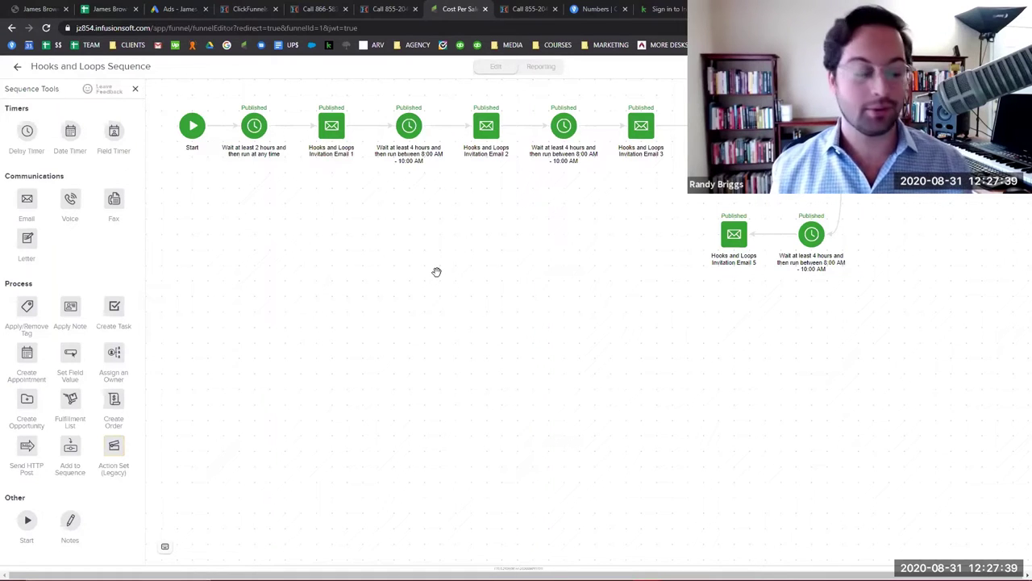
drag(438, 256, 445, 245)
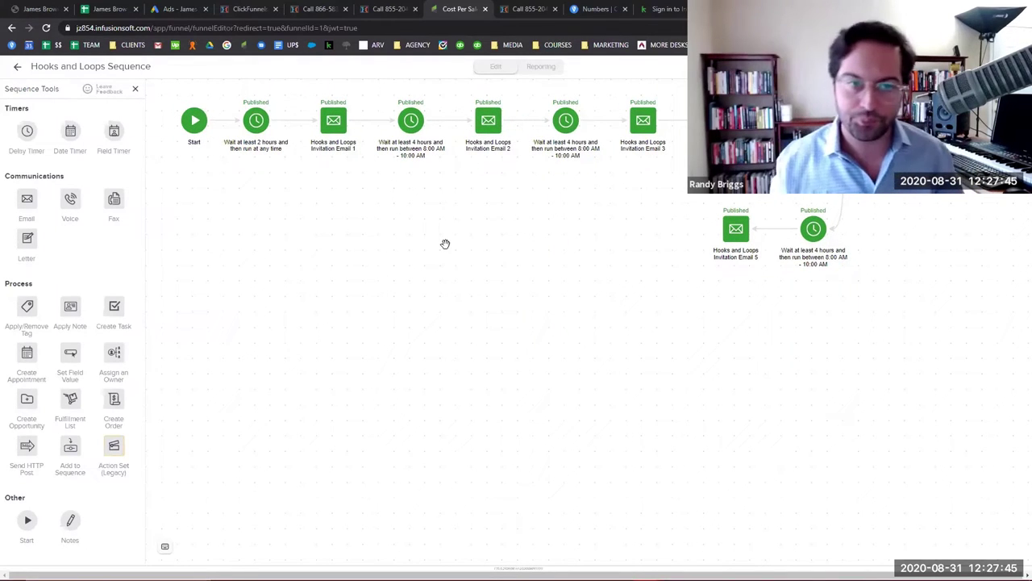
Open Invitation Email 1 with View and edit, expand its From, Subject and Preview Text details, and read it.
click(335, 121)
click(362, 137)
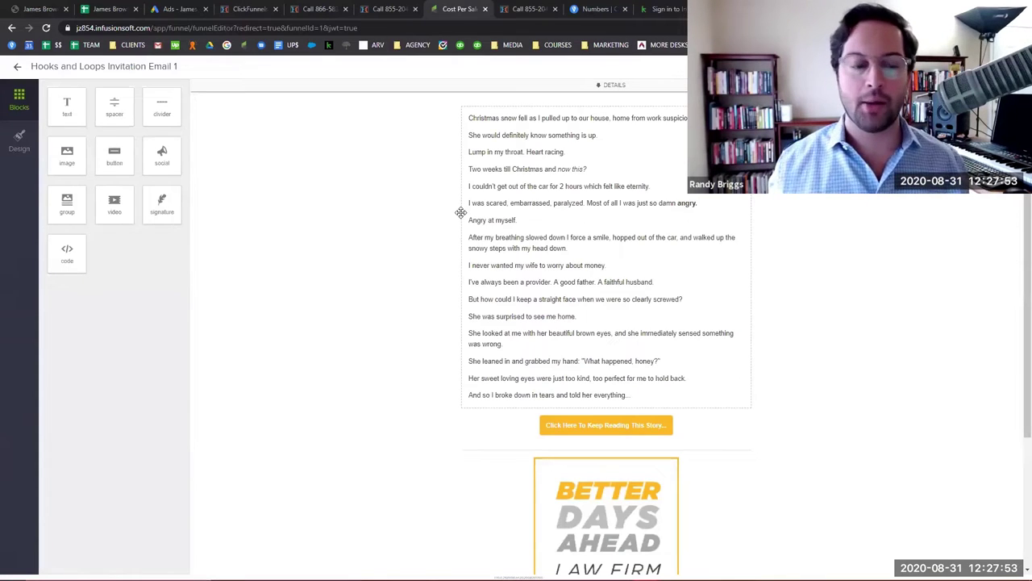
click(609, 84)
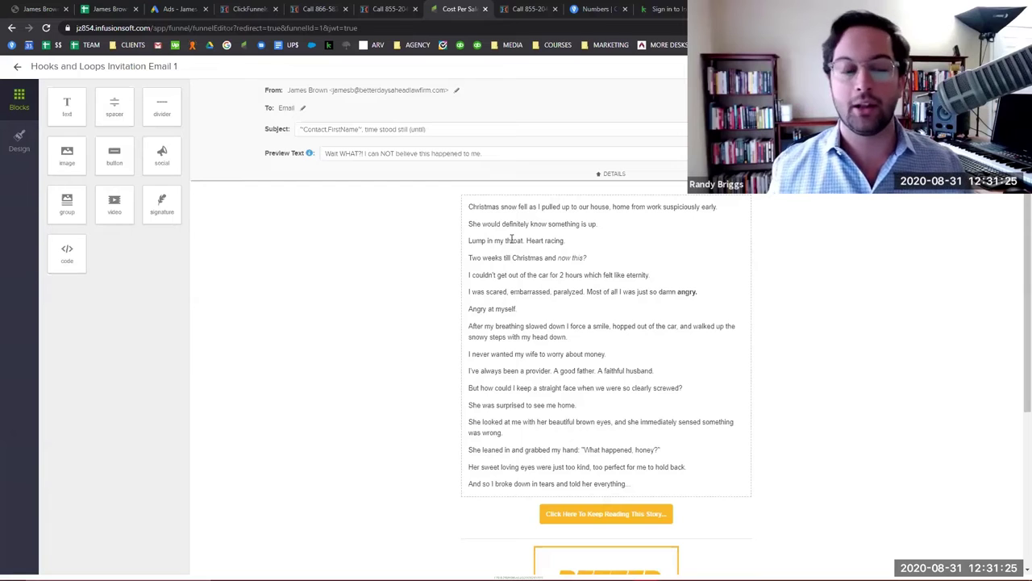
scroll(595, 283, down, 2)
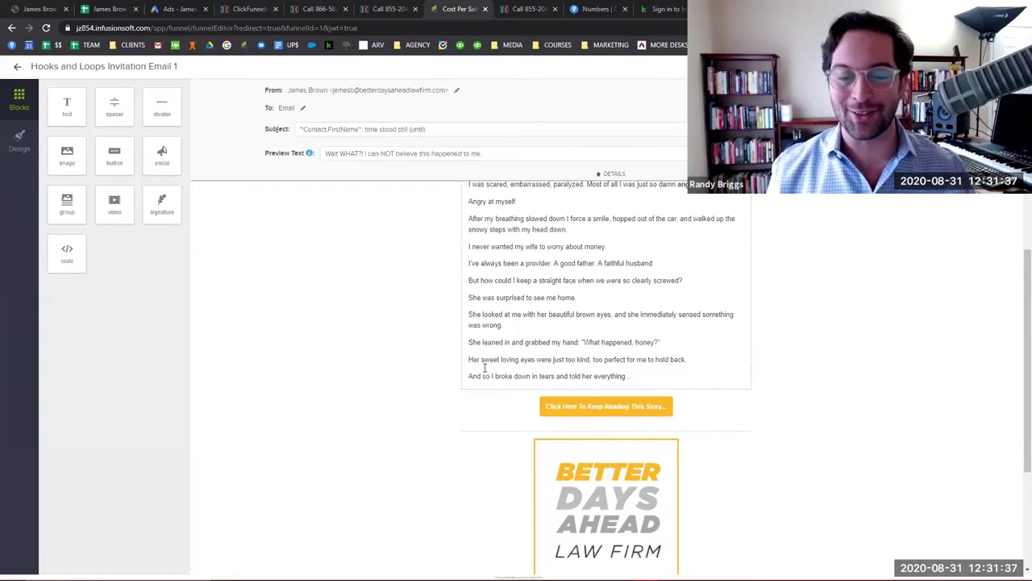
scroll(630, 366, up, 1)
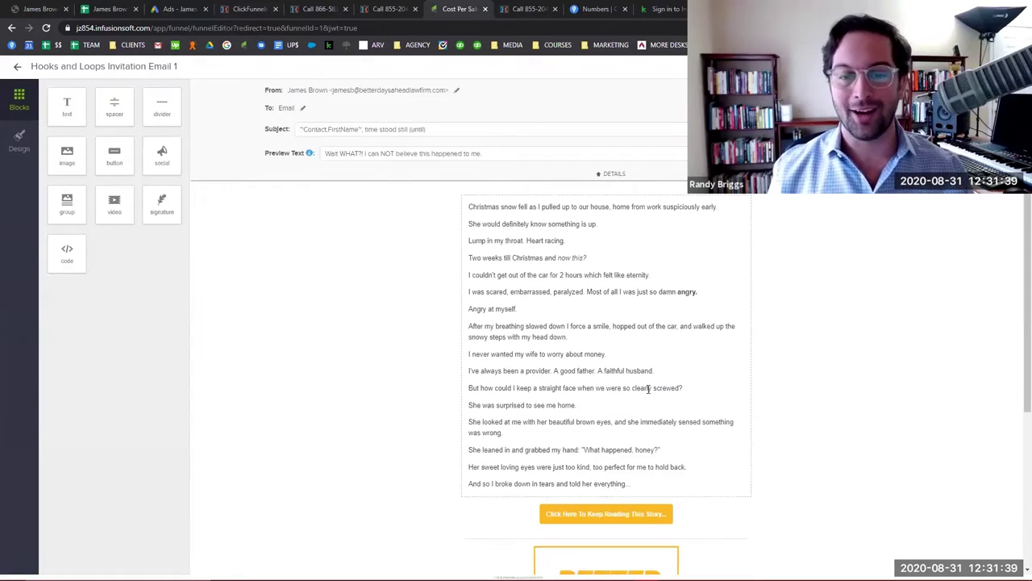
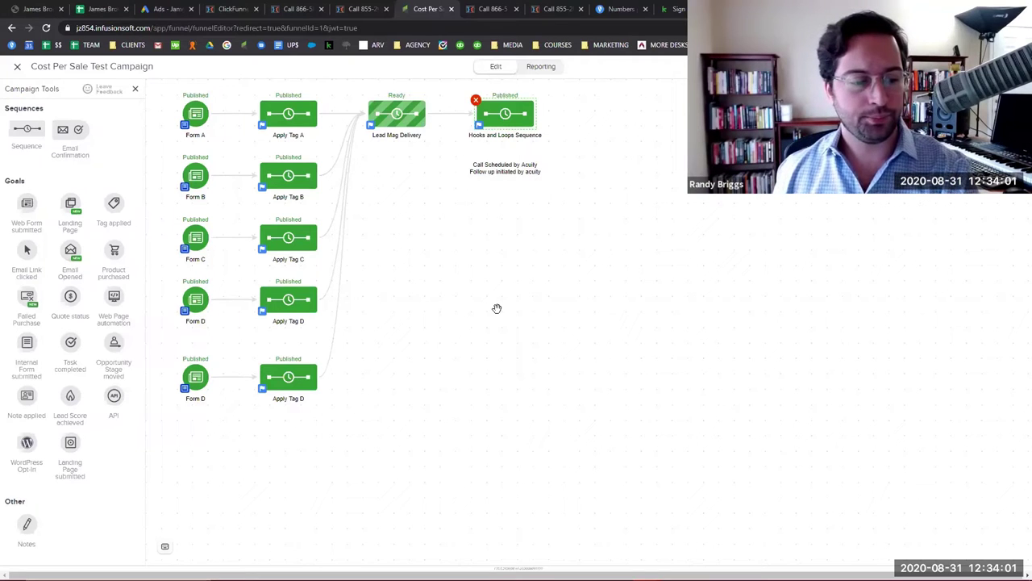
Deselect the Hooks and Loops node, close the Cost Per Sale builder, and view the 'Call 866' booking page.
click(565, 315)
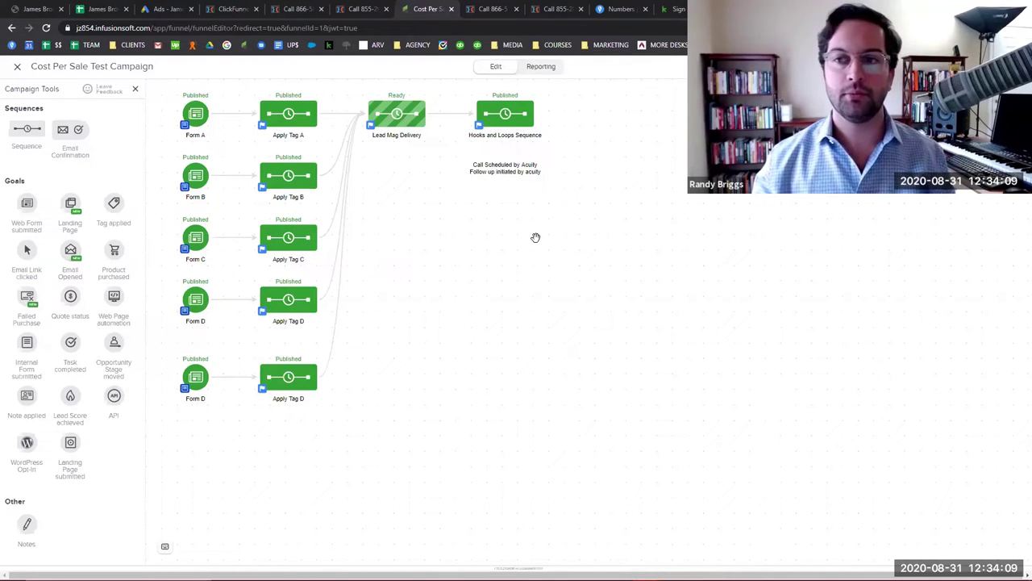
click(18, 68)
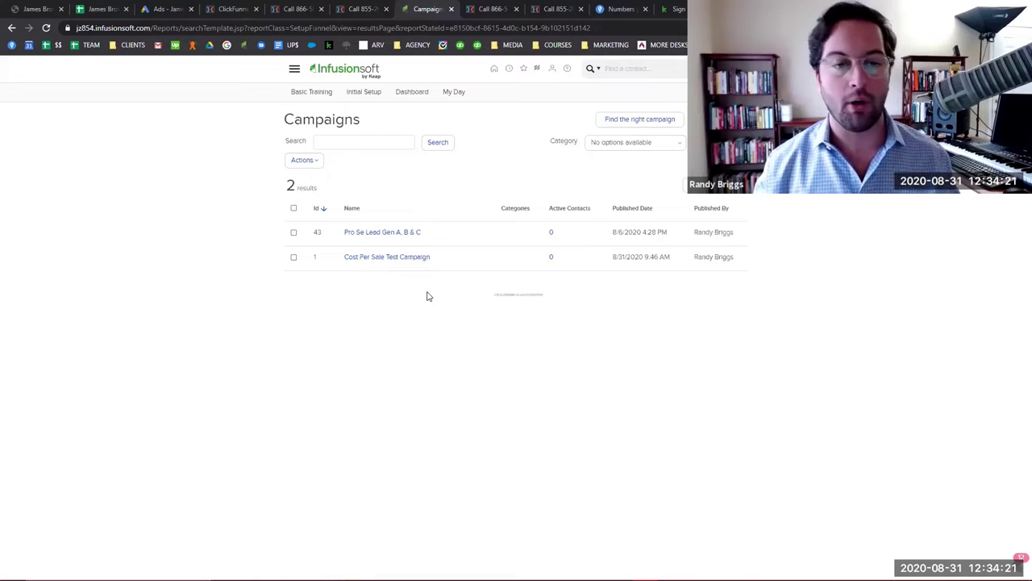
click(488, 9)
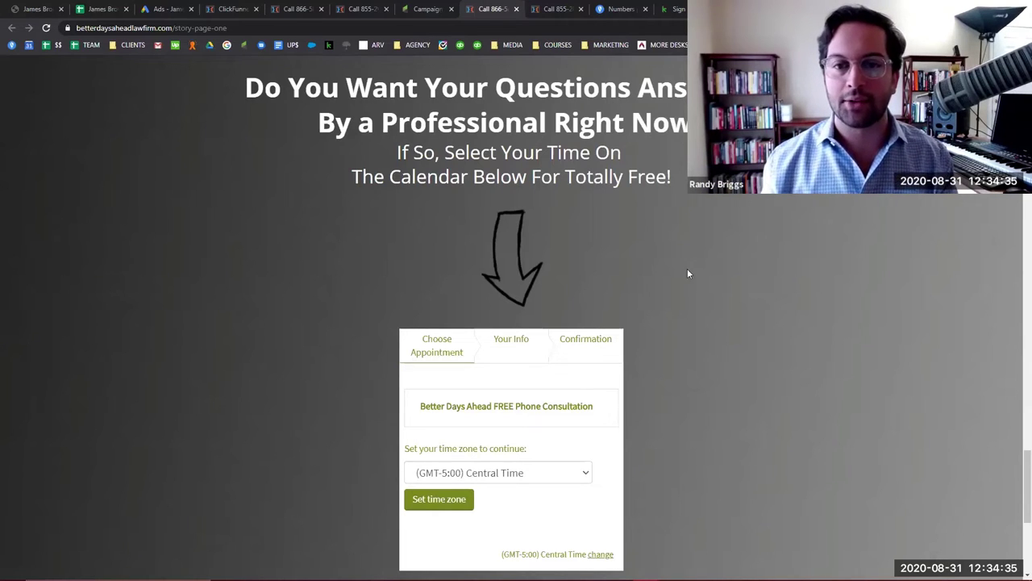
Scroll back up through the Chapter 7 bankruptcy testimonial, then go back to the Infusionsoft Campaigns list.
scroll(688, 270, up, 7)
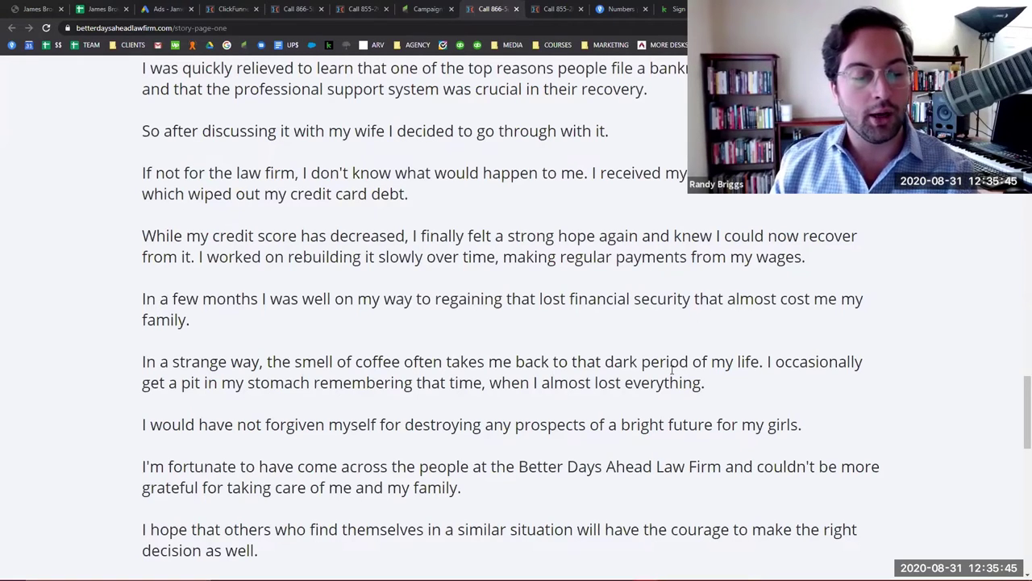
scroll(416, 323, up, 4)
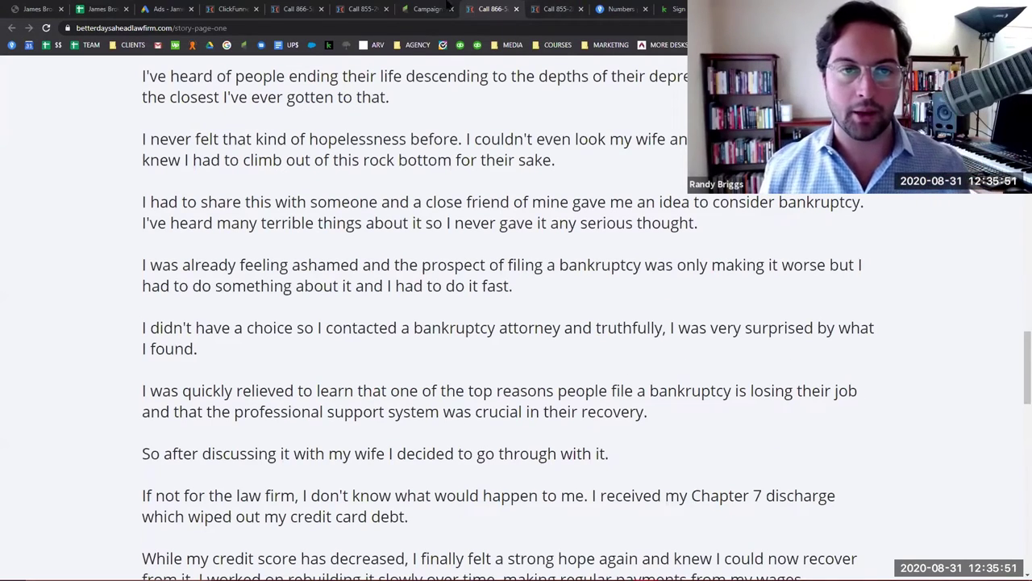
click(442, 8)
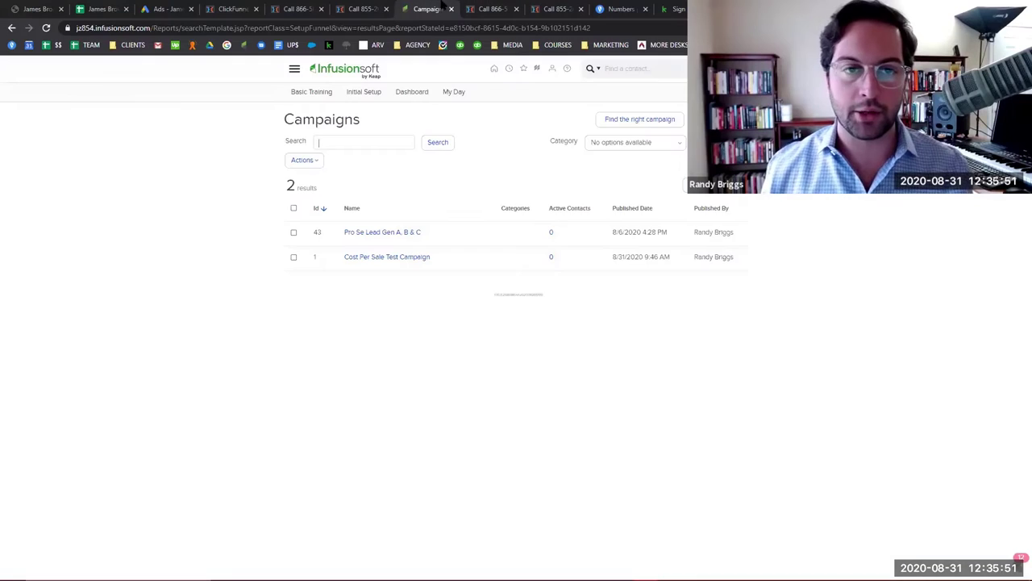
Glance at the call tracking and landing page tabs, then reopen the Cost Per Sale Test Campaign.
click(620, 9)
click(557, 9)
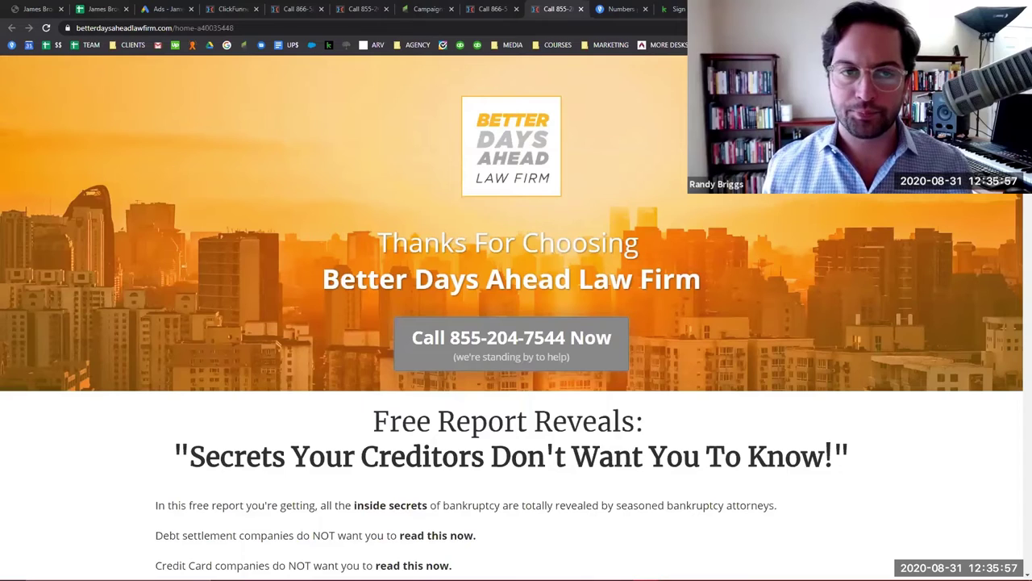
click(424, 9)
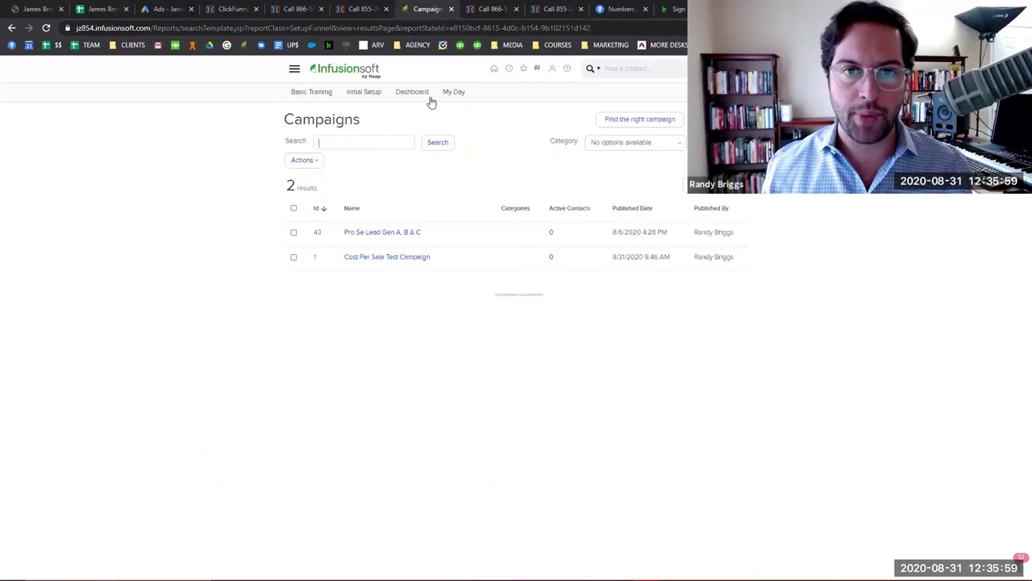
click(370, 258)
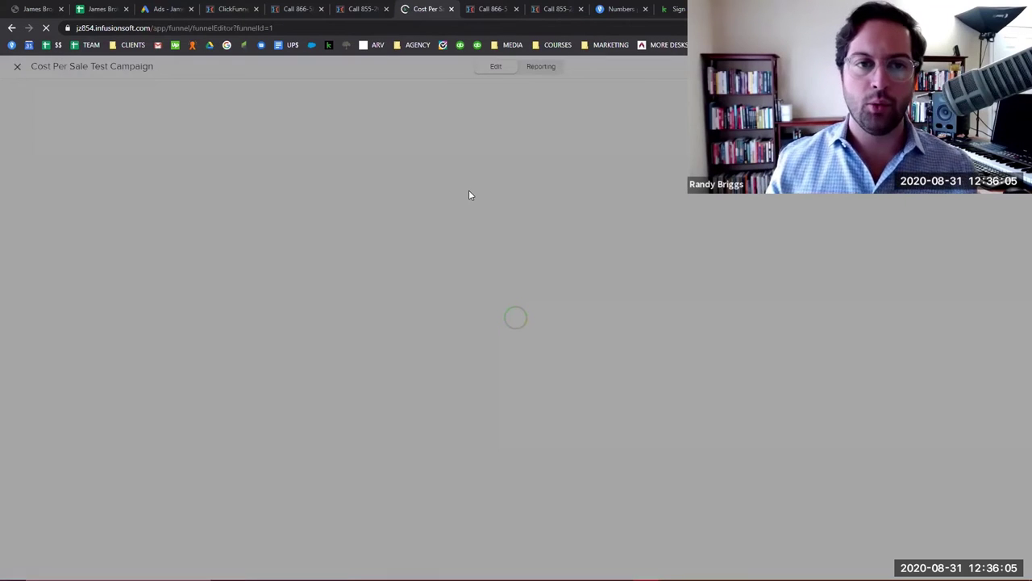
Close the extra Better Days Ahead landing-page tabs.
click(361, 8)
click(386, 8)
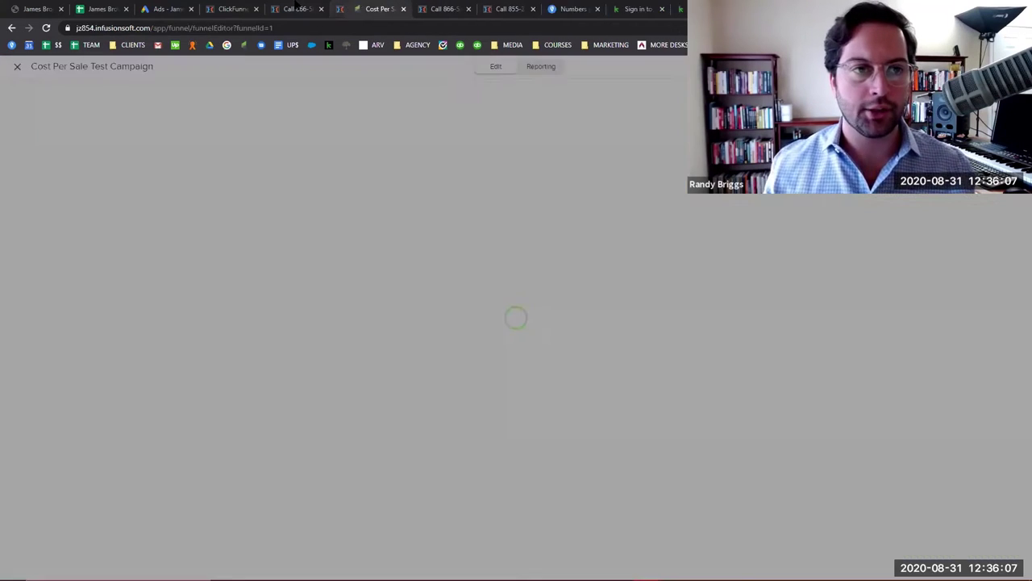
click(321, 8)
Open Sales Page A in the ClickFunnels editor, then switch the campaign builder to Reporting.
click(274, 8)
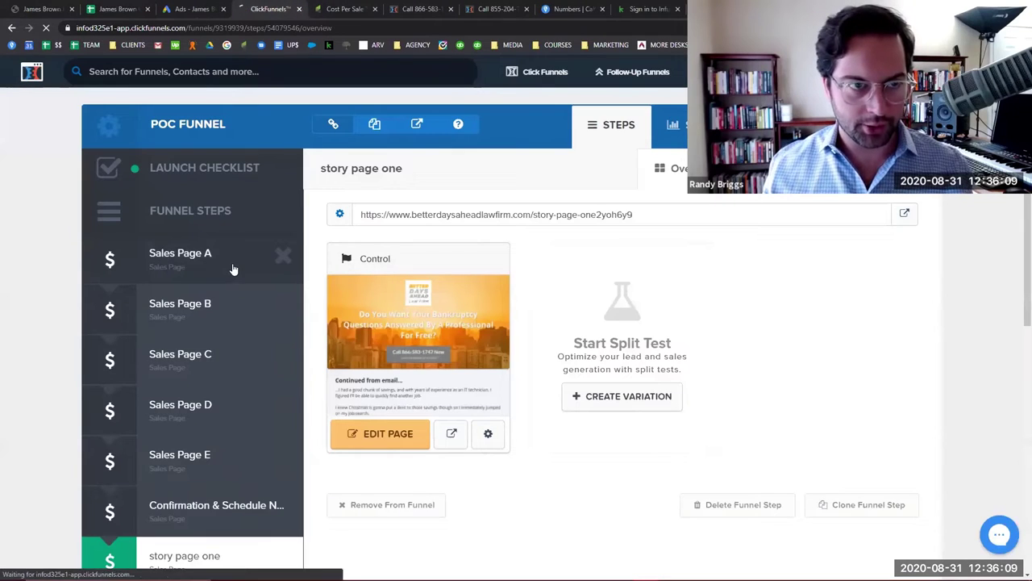
click(379, 435)
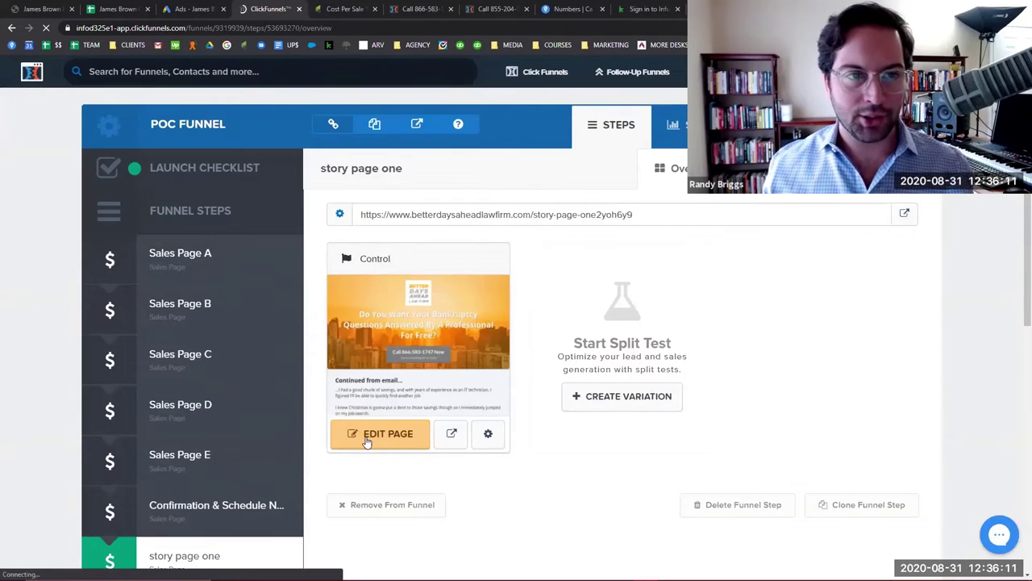
click(379, 435)
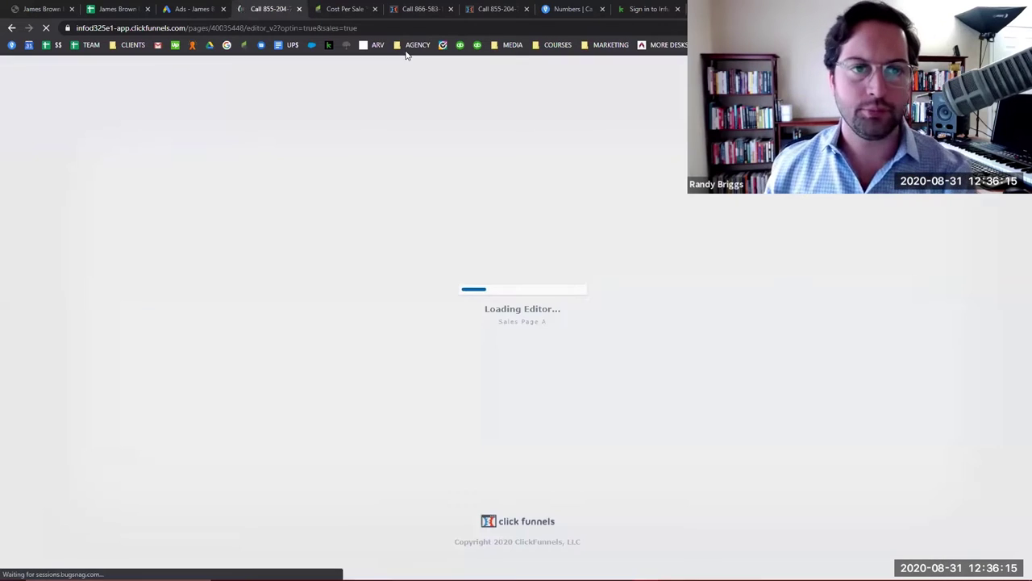
click(367, 7)
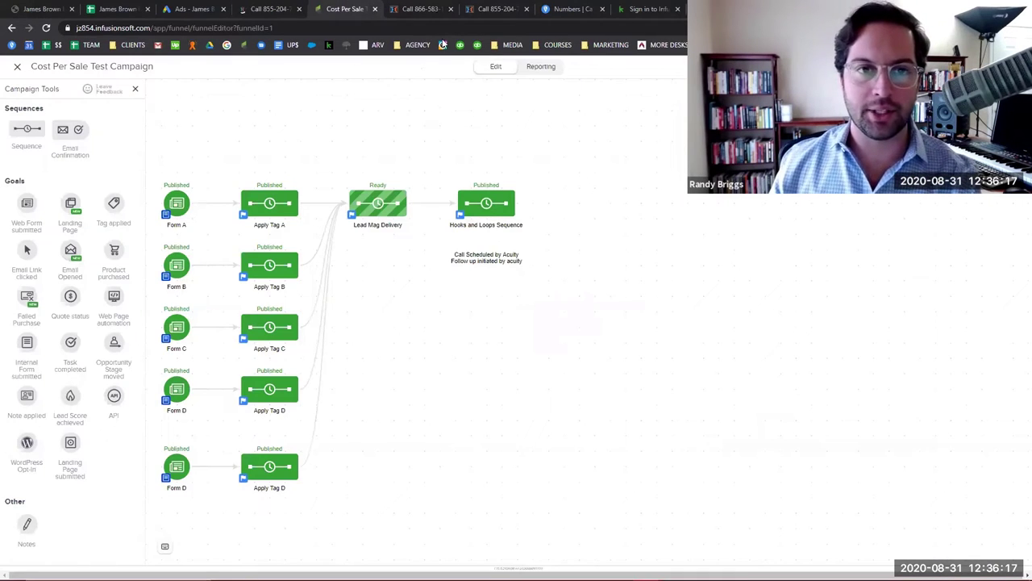
click(543, 67)
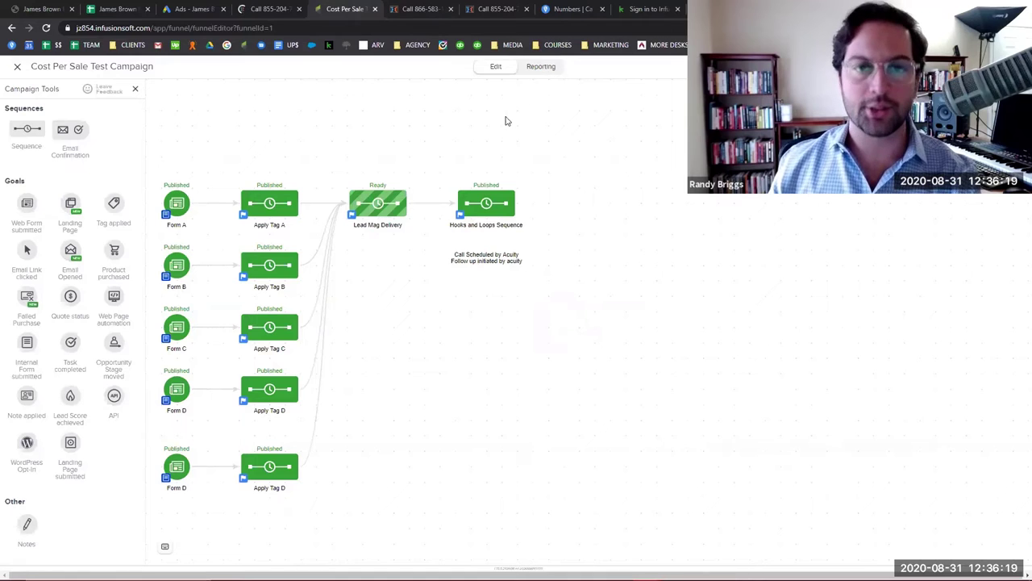
Limit the report to the Current date range and list the Hooks and Loops Sequence's queued contacts.
click(434, 100)
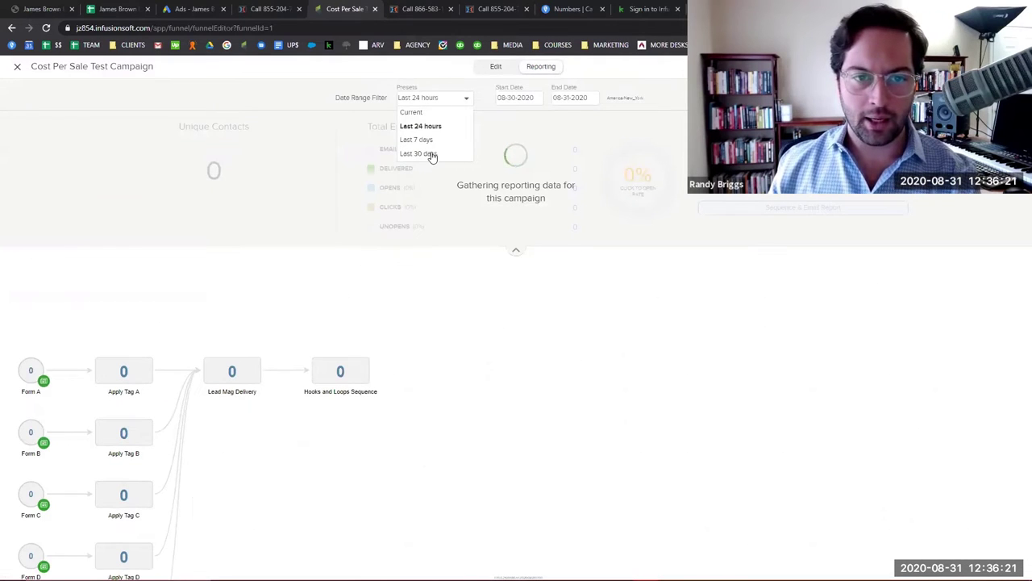
click(419, 113)
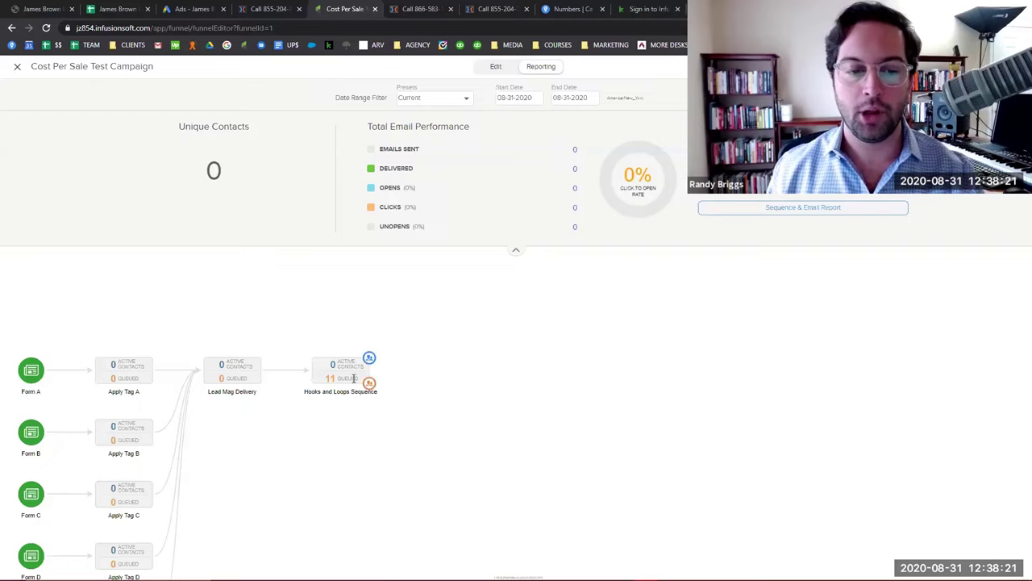
click(350, 374)
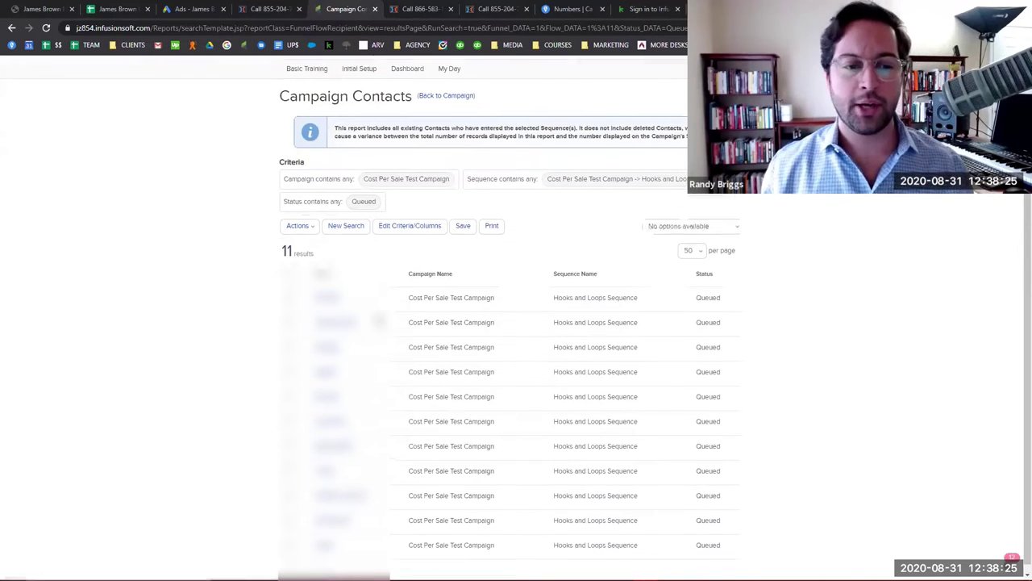
Open two queued contacts' records in new tabs, then go to the ClickFunnels opt-in page editor.
middle_click(338, 319)
middle_click(337, 321)
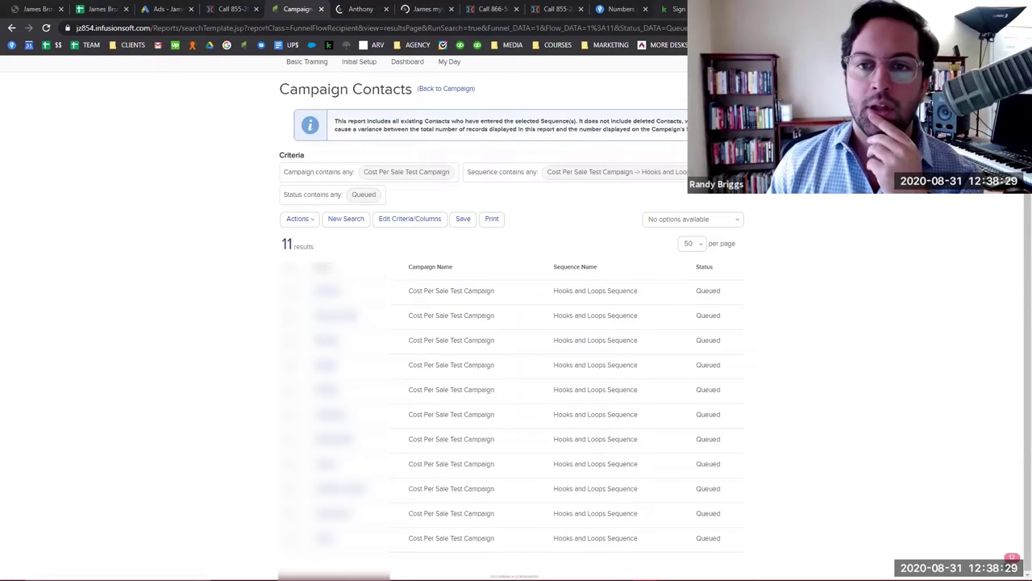
click(337, 8)
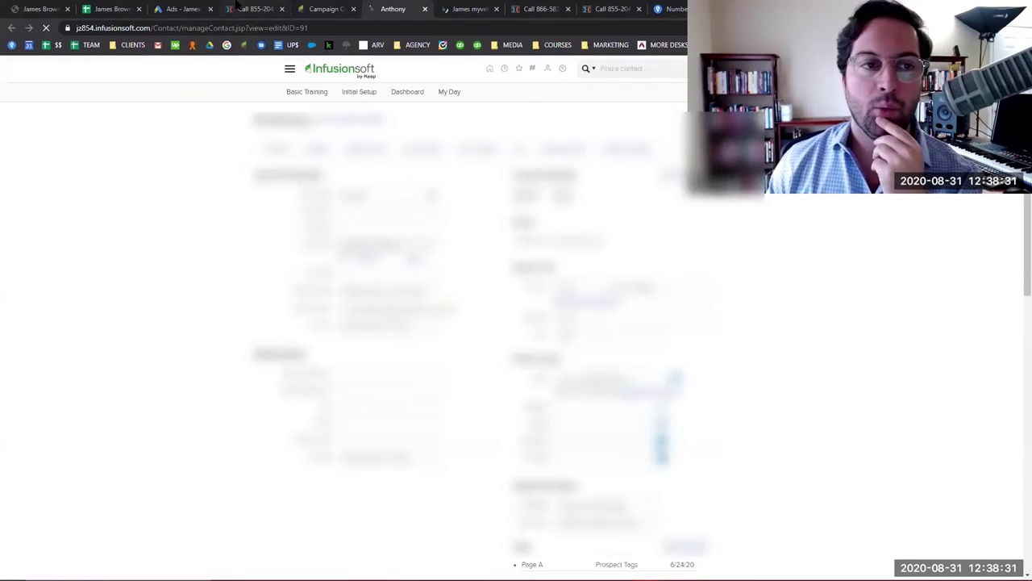
click(254, 9)
scroll(532, 268, down, 3)
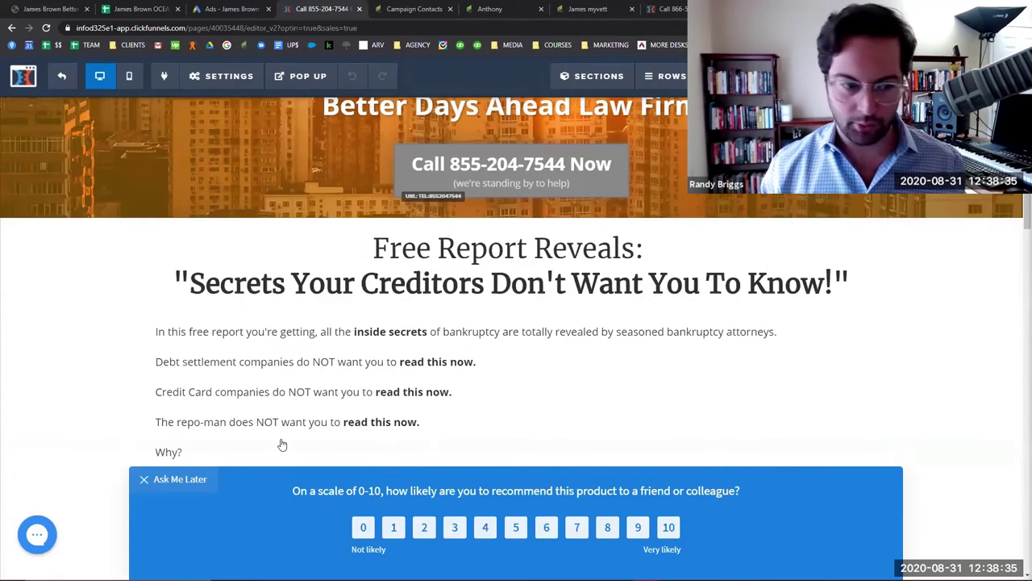
Dismiss the ClickFunnels feedback survey with Ask Me Later.
click(581, 458)
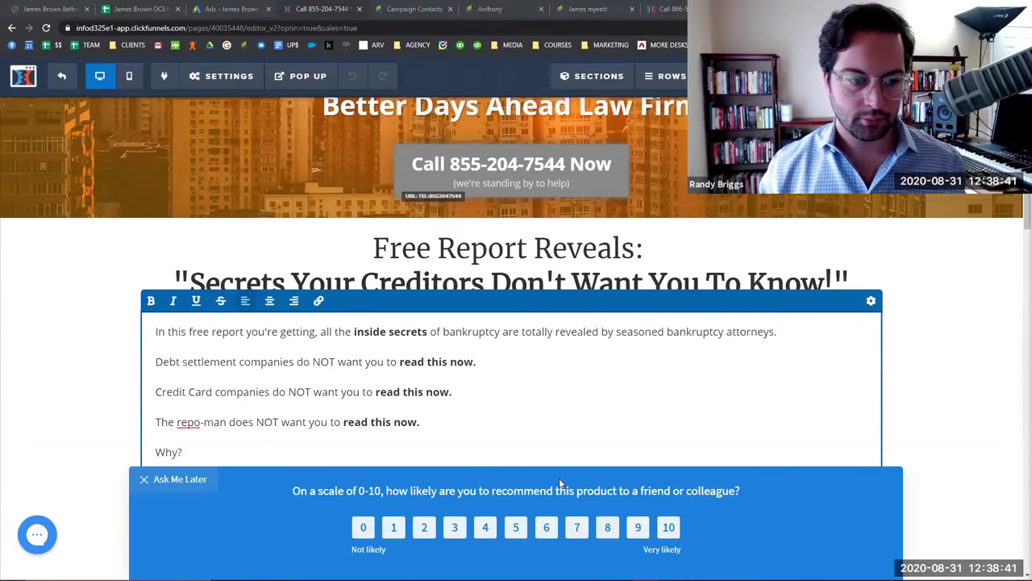
click(180, 484)
scroll(841, 431, down, 1)
scroll(841, 431, down, 5)
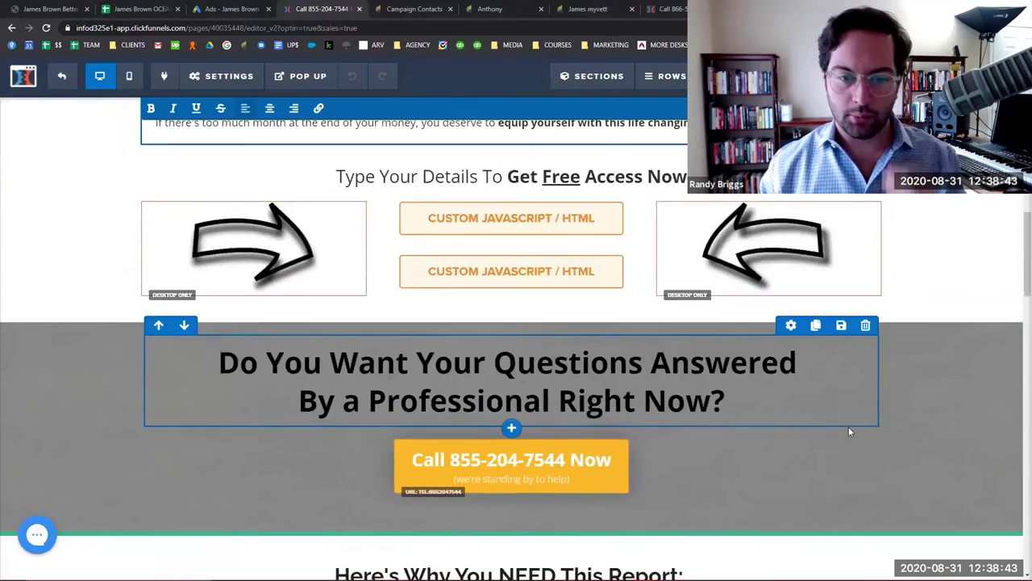
scroll(849, 426, up, 2)
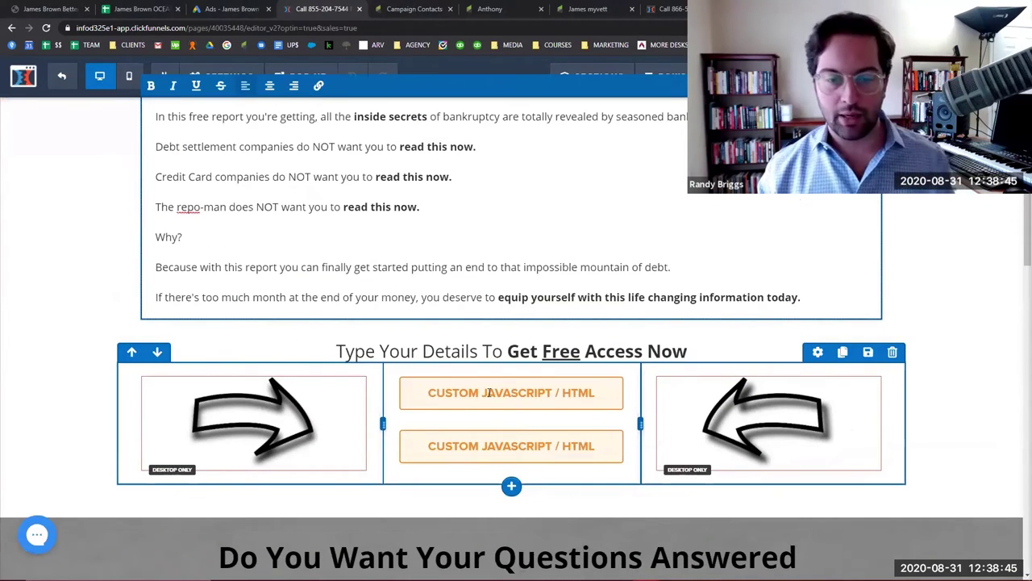
View the first Custom JavaScript/HTML element's code in the opt-in form row's code editor.
click(489, 397)
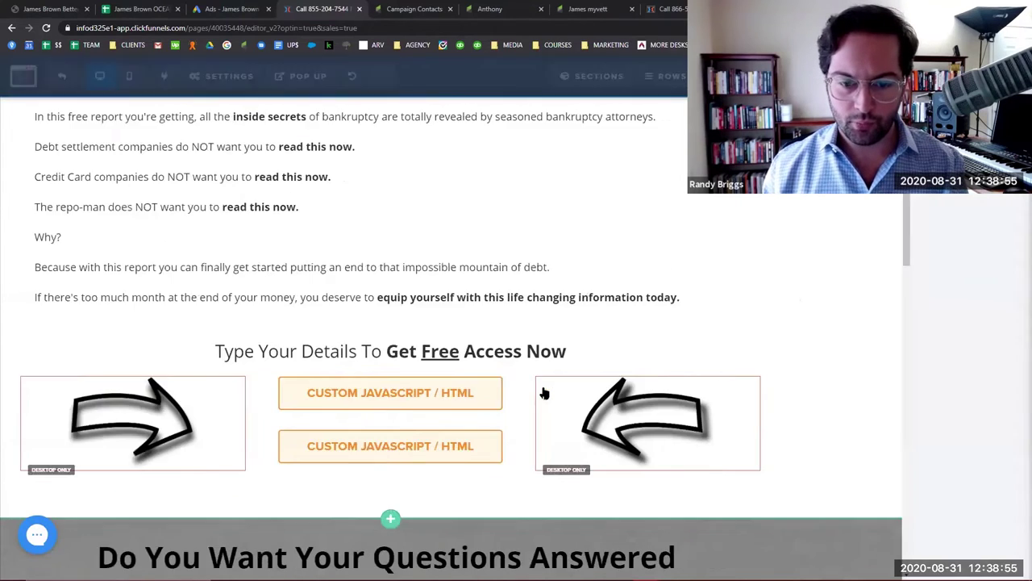
click(552, 395)
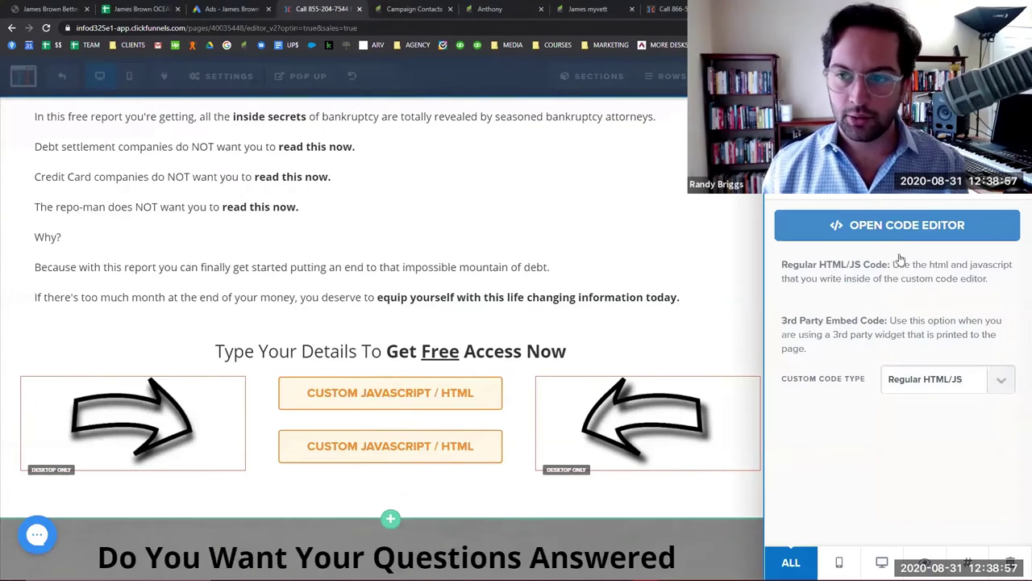
click(900, 225)
scroll(396, 279, down, 5)
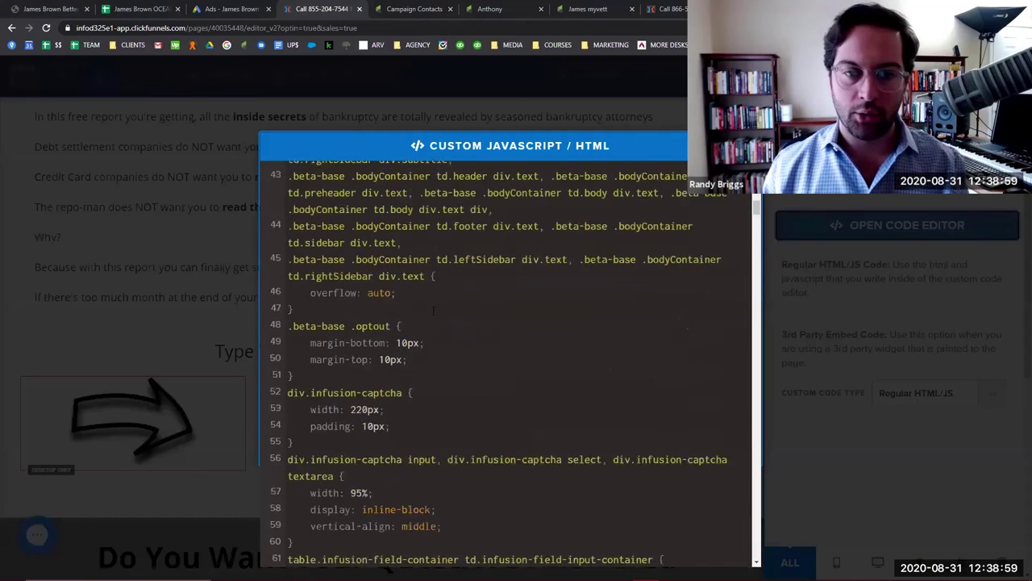
scroll(396, 279, up, 6)
click(234, 77)
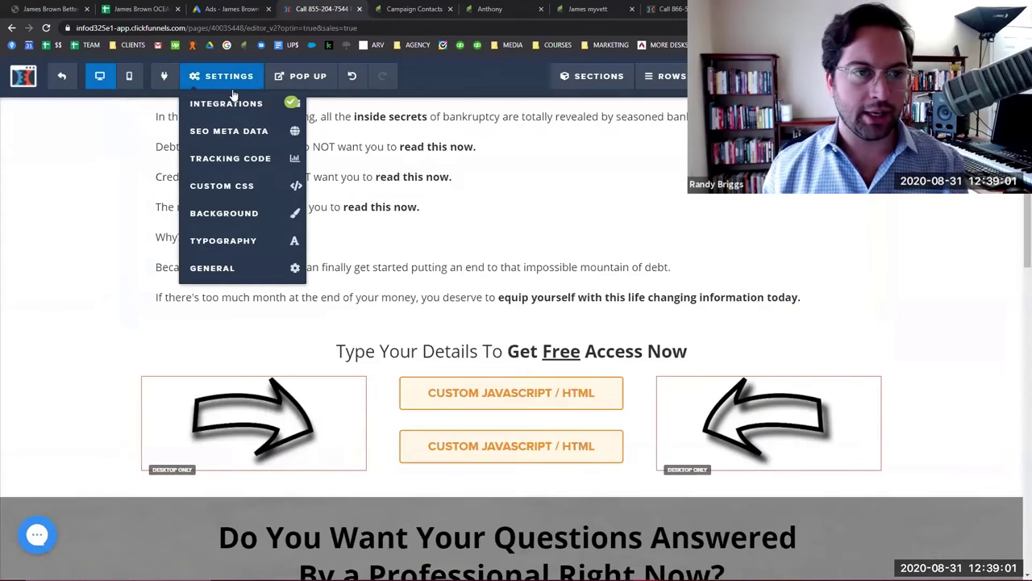
Check the page's Infusionsoft integration shows Connected with its Action and List, then open the second code element.
click(229, 103)
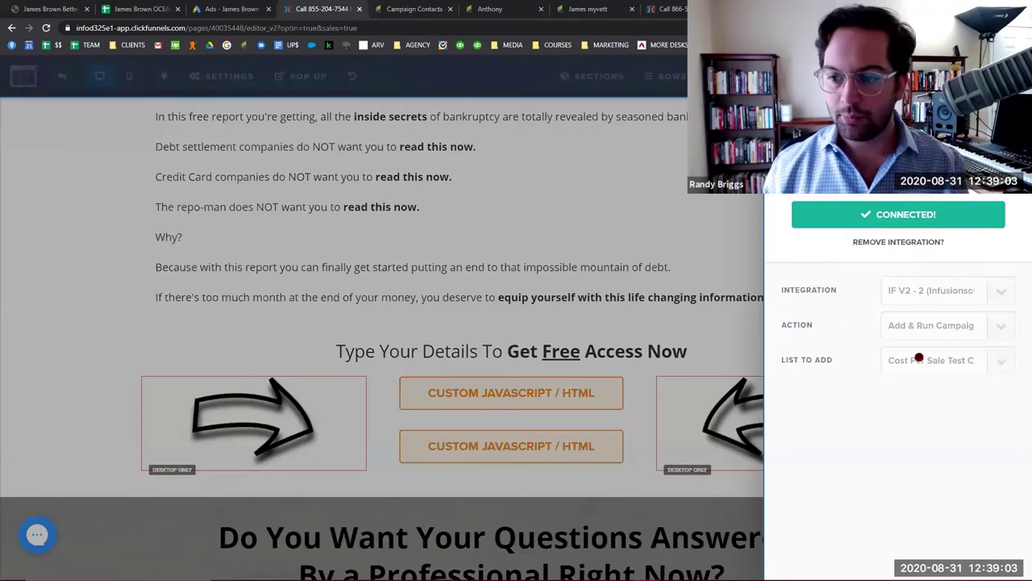
click(734, 252)
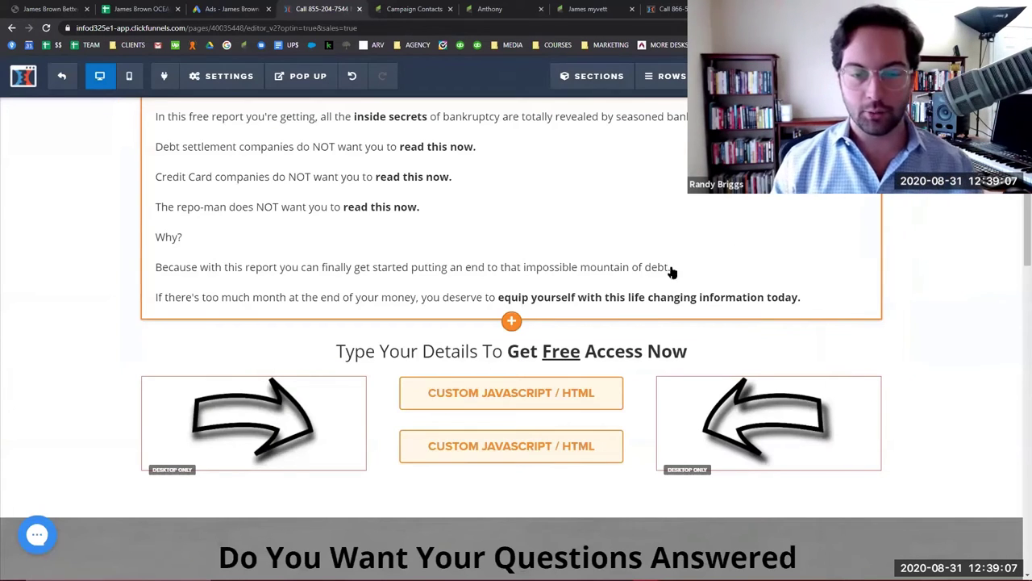
click(540, 456)
Read the second element's fill_utm_fields script in the code editor, then return to Campaign Contacts.
click(908, 225)
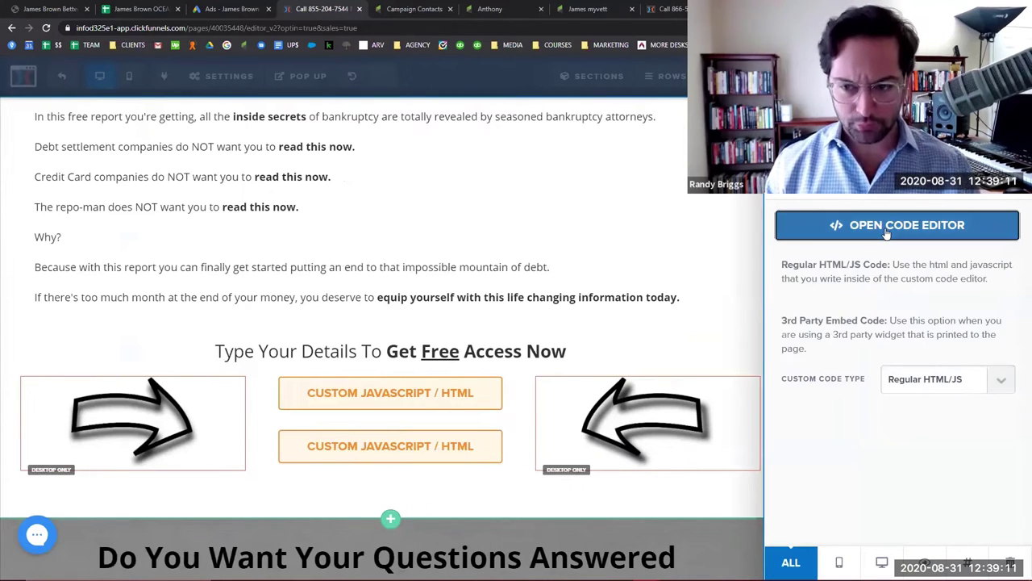
scroll(489, 339, down, 3)
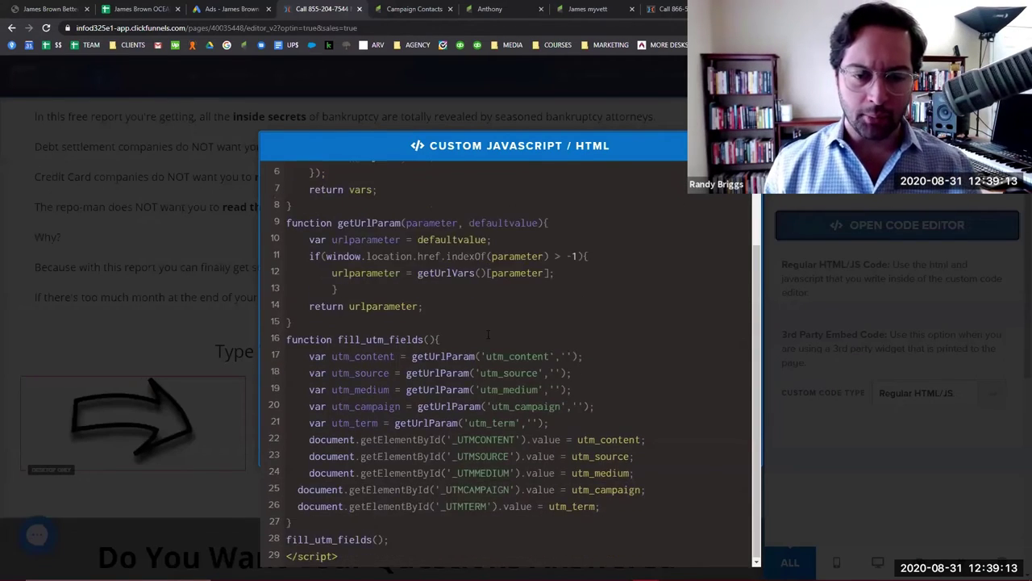
scroll(489, 339, up, 3)
scroll(489, 339, down, 3)
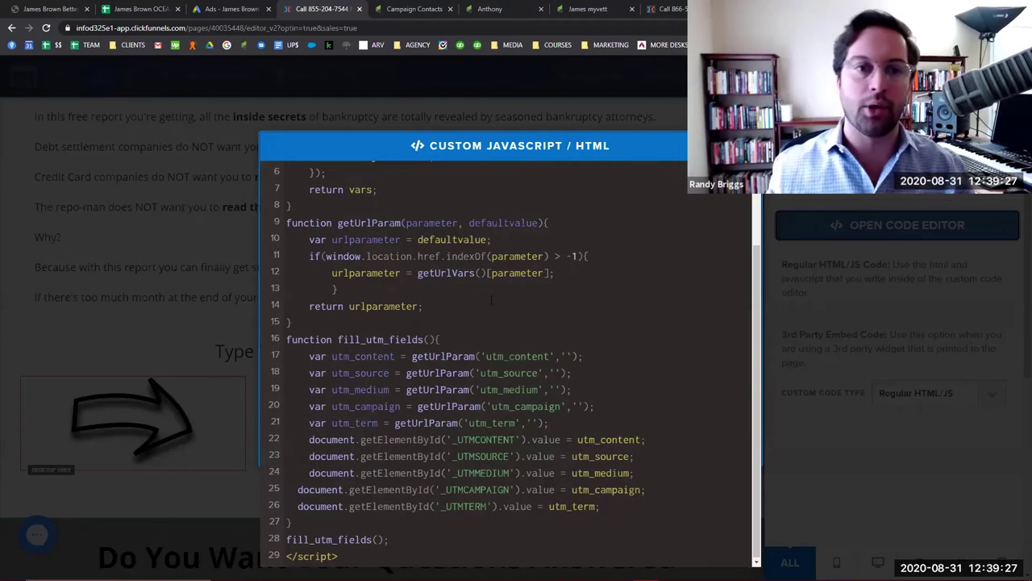
click(423, 8)
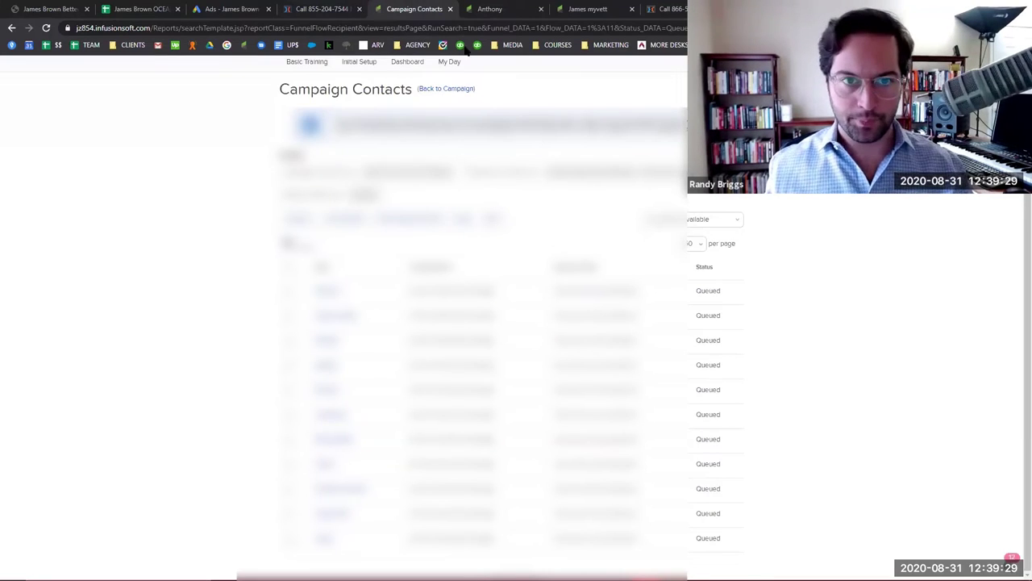
Switch to the opened queued contact's Infusionsoft record.
click(521, 7)
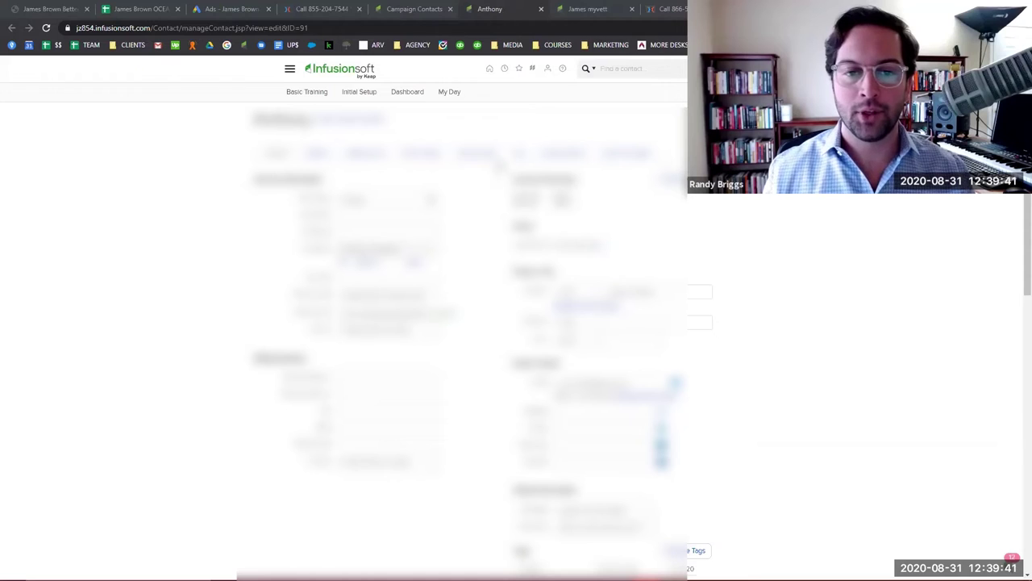
Show the contact's Custom Fields and select through utm_term 'bankruptcy-or-debt-consolidate' to read it fully.
click(476, 154)
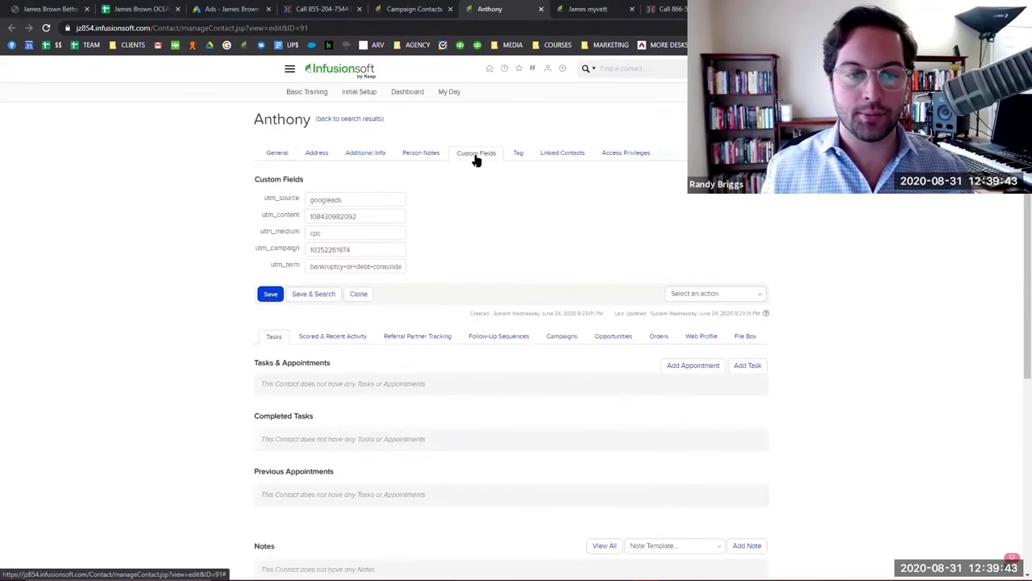
drag(308, 267, 434, 270)
click(371, 269)
drag(330, 267, 288, 272)
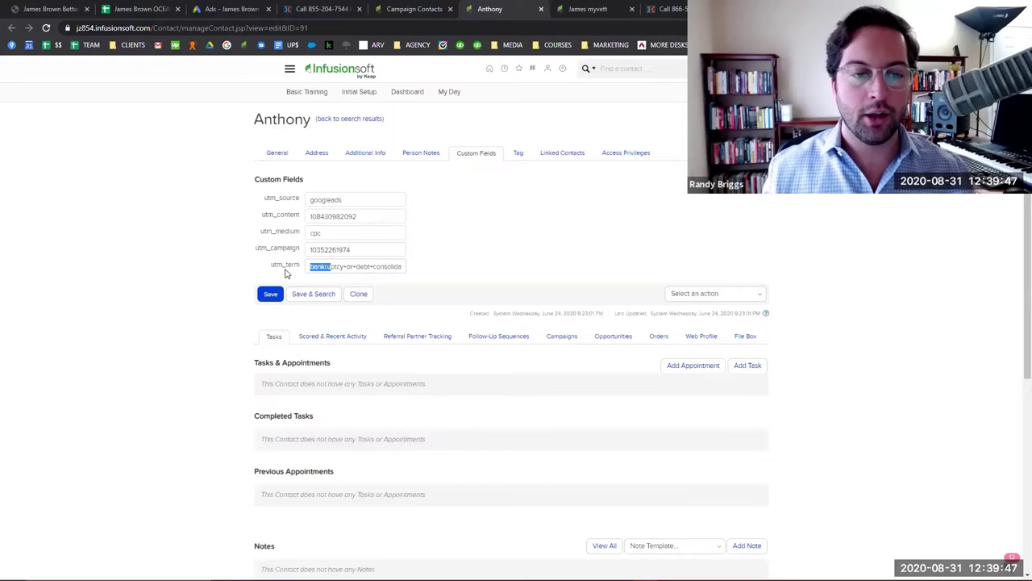
click(353, 266)
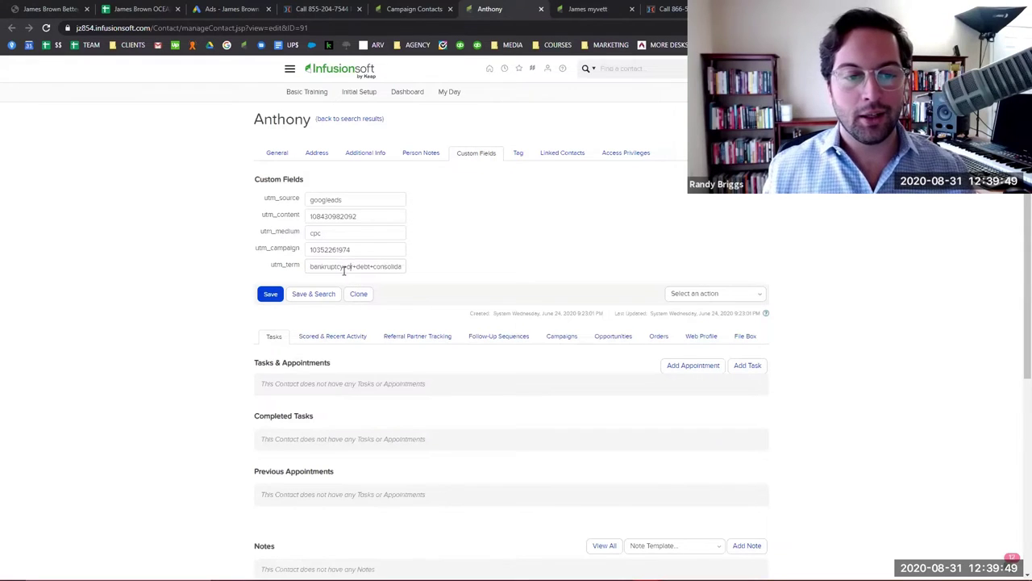
drag(336, 267, 427, 270)
click(412, 272)
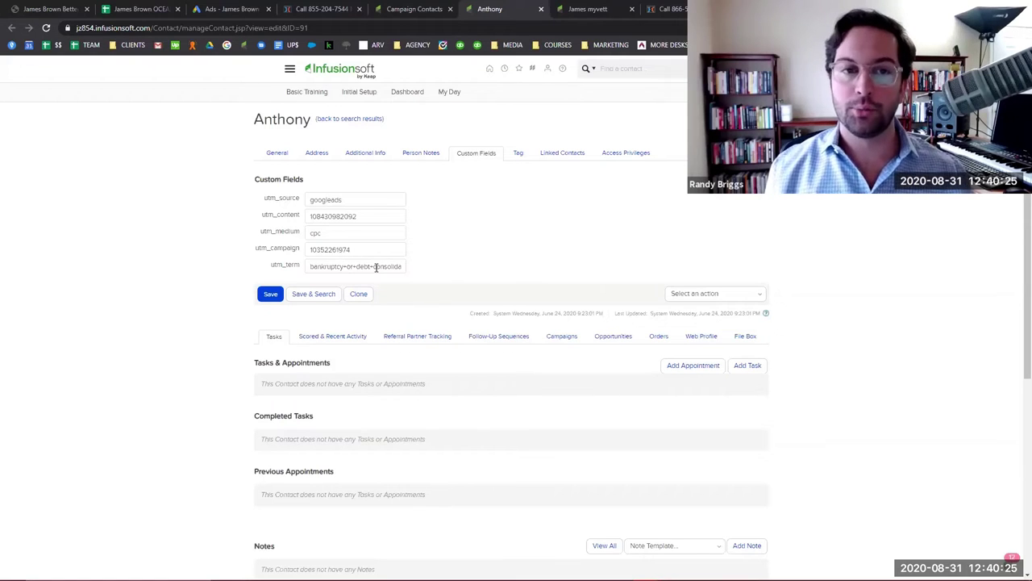
Check the second contact's utm_term in Custom Fields, then return to the ClickFunnels UTM script.
click(592, 8)
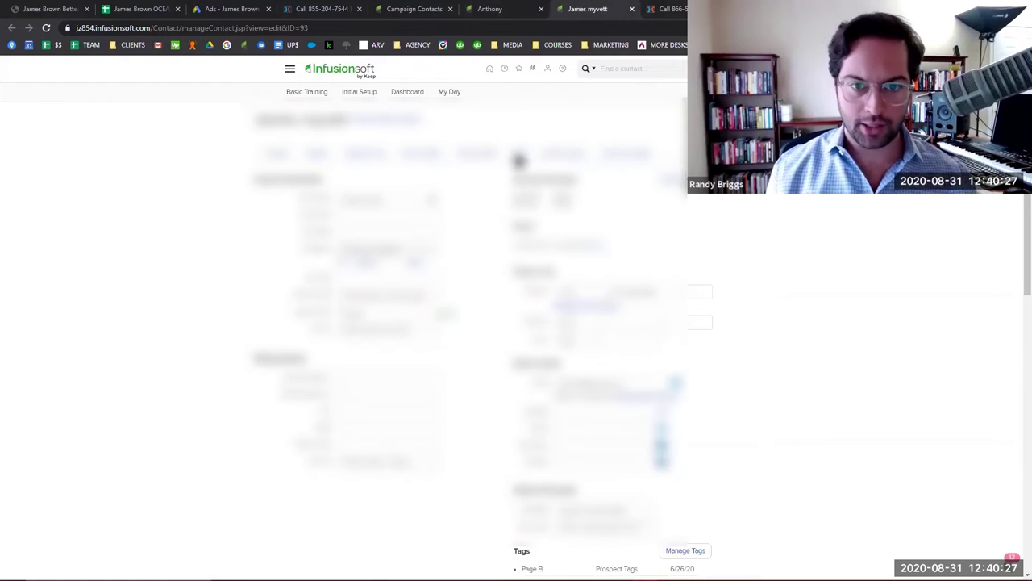
click(470, 155)
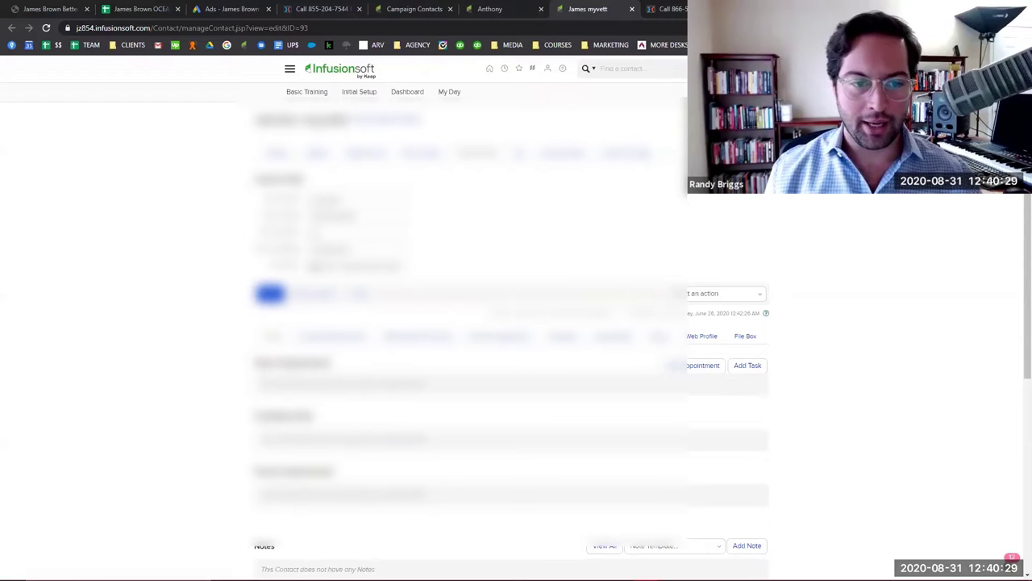
drag(322, 266, 384, 271)
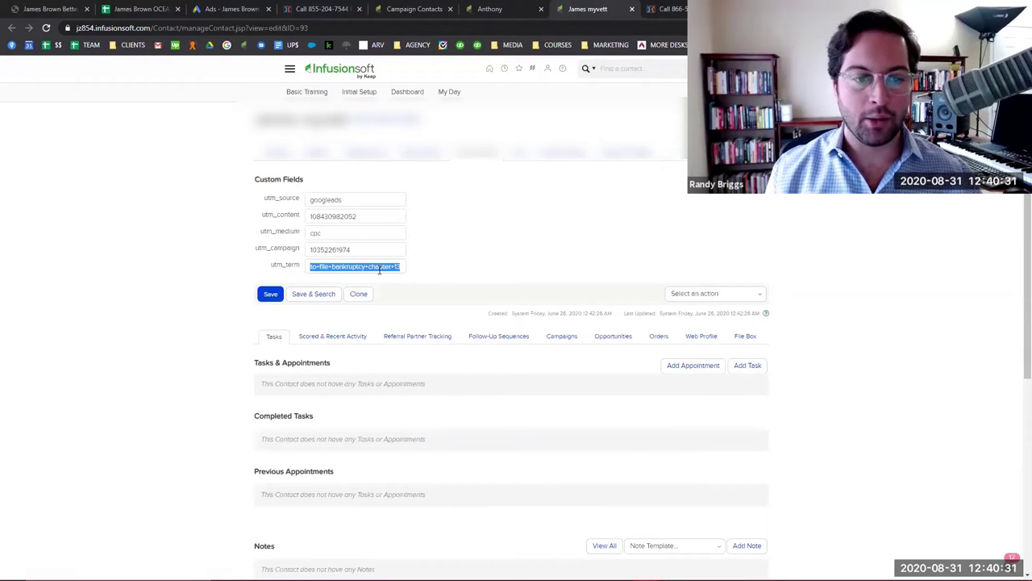
click(448, 269)
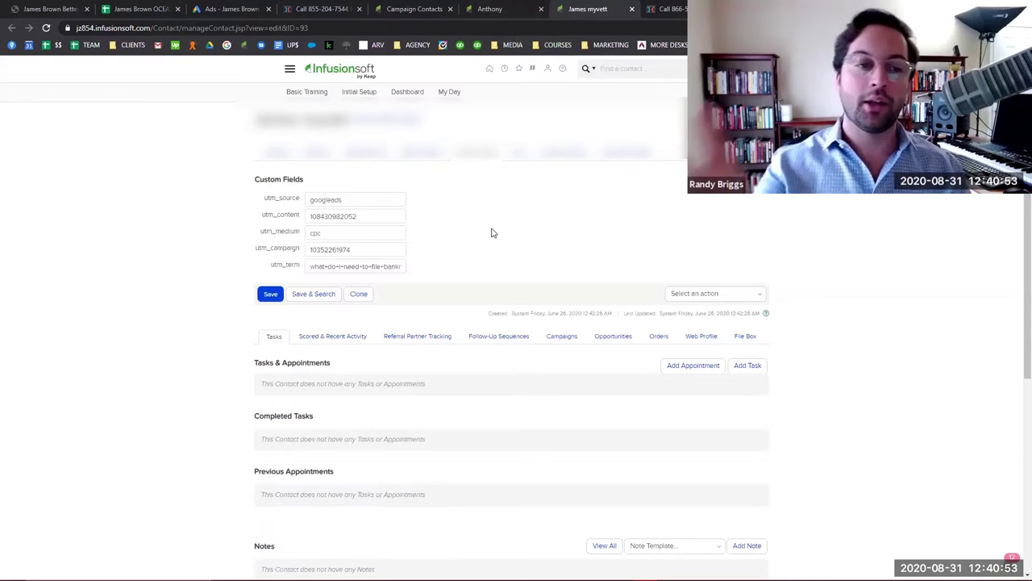
click(342, 9)
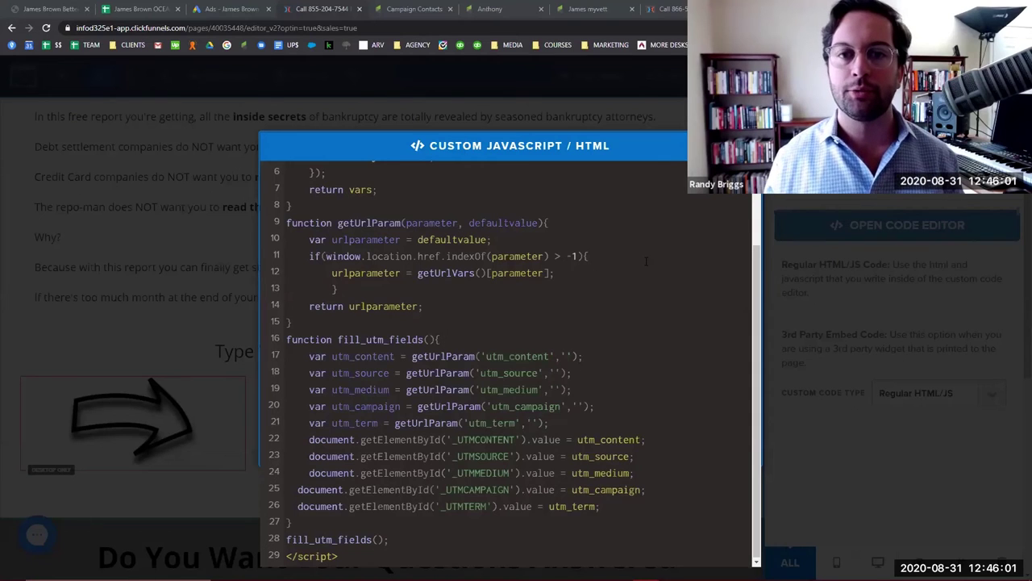
Return to the Campaign Contacts report for the Hooks and Loops Sequence of Cost Per Sale Test Campaign.
click(413, 9)
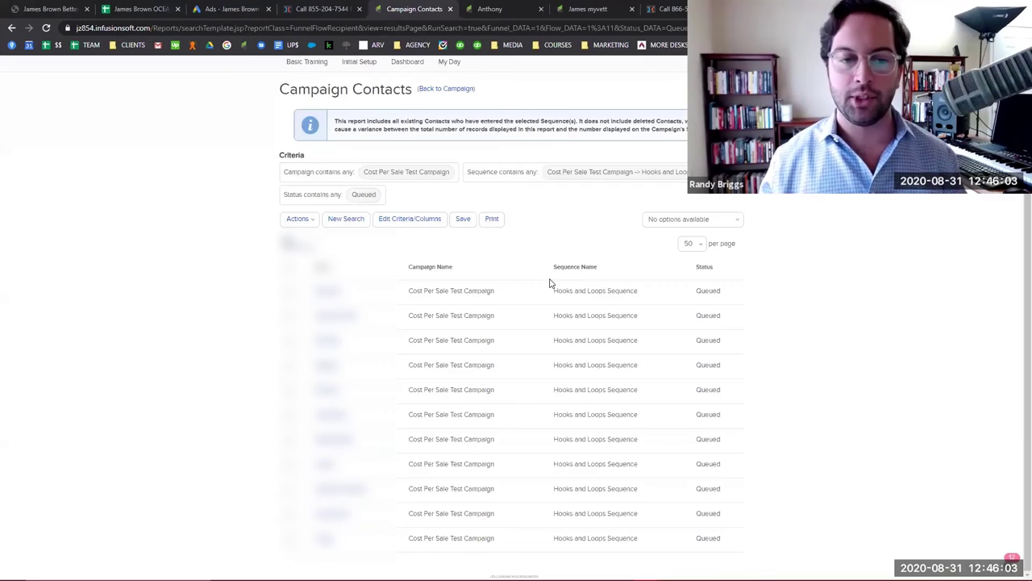
click(484, 9)
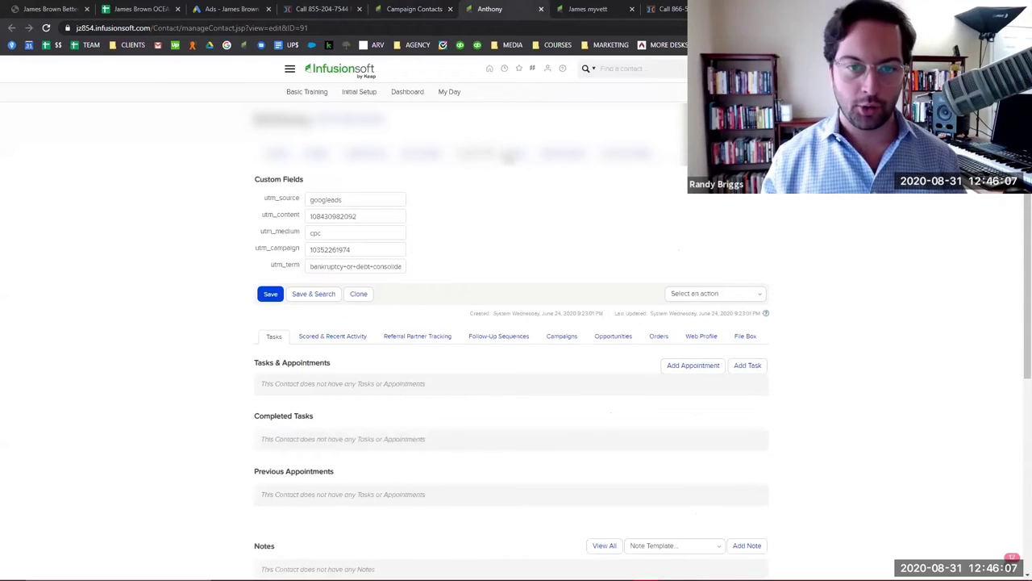
click(519, 155)
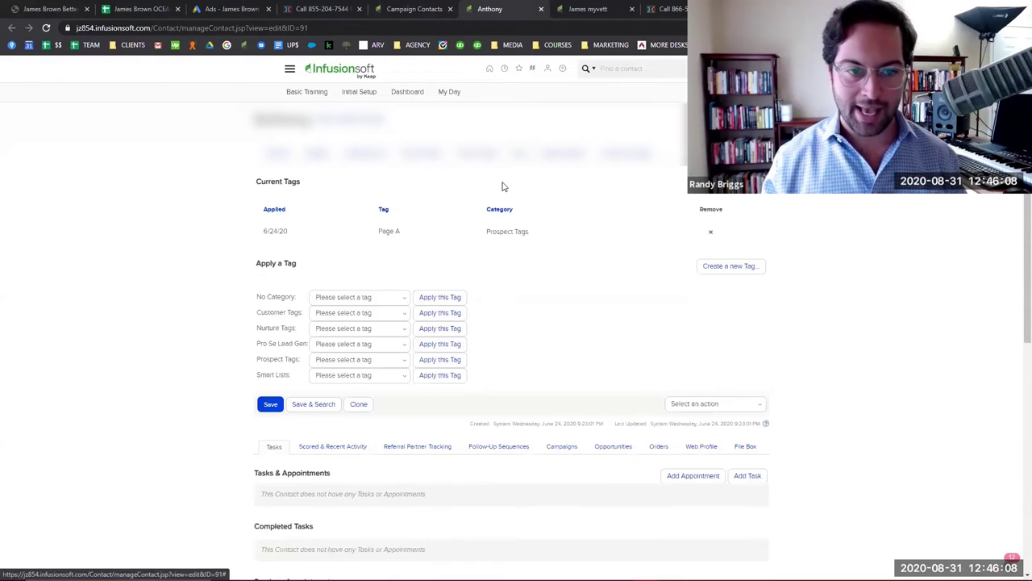
double_click(388, 231)
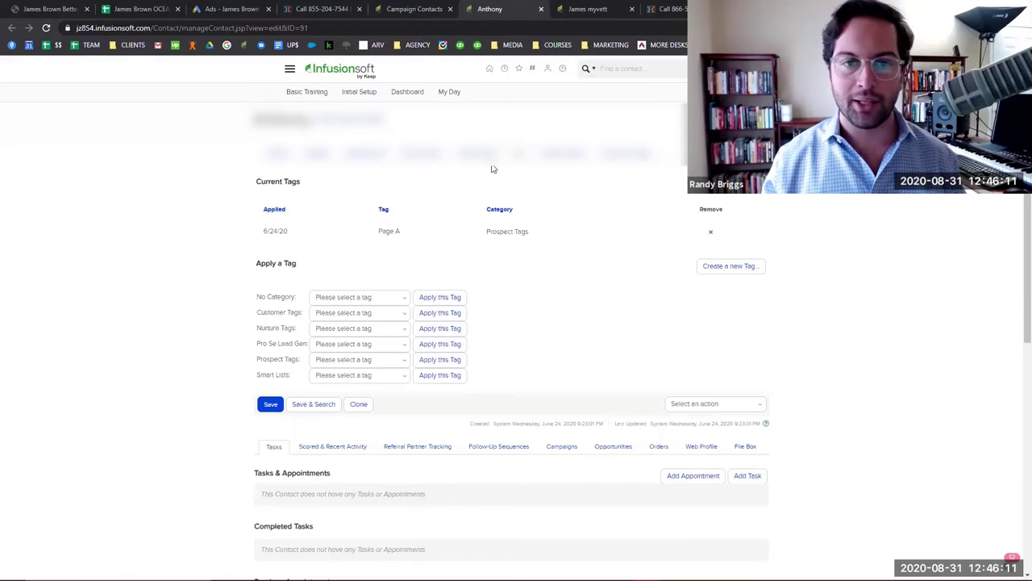
key(ctrl+Tab)
click(522, 158)
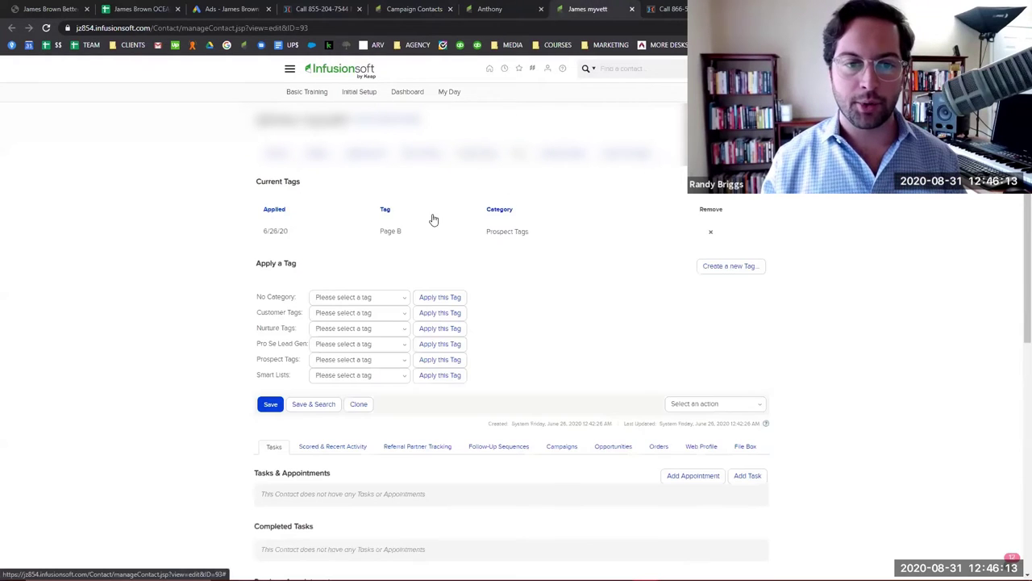
triple_click(396, 231)
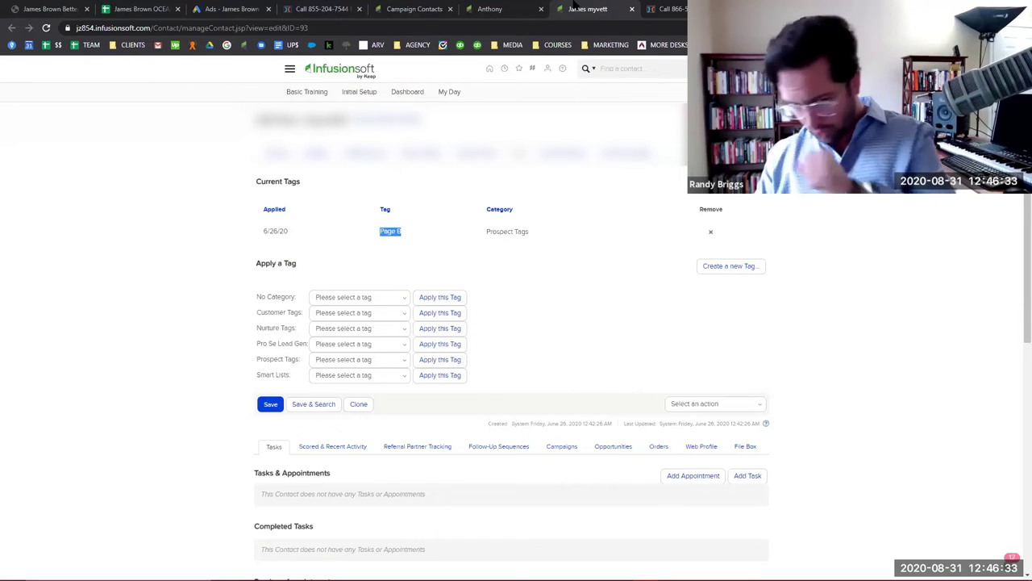
click(399, 9)
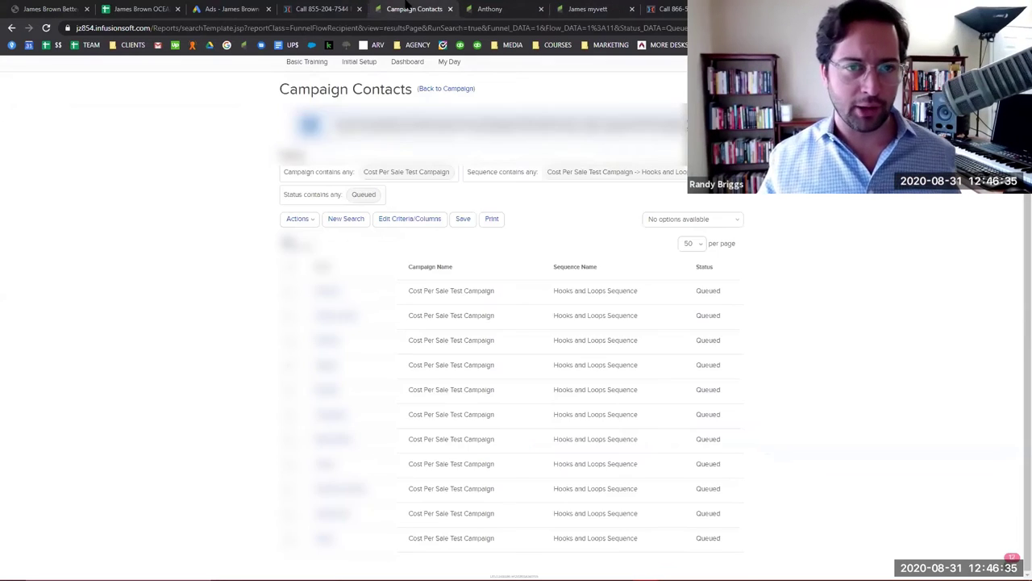